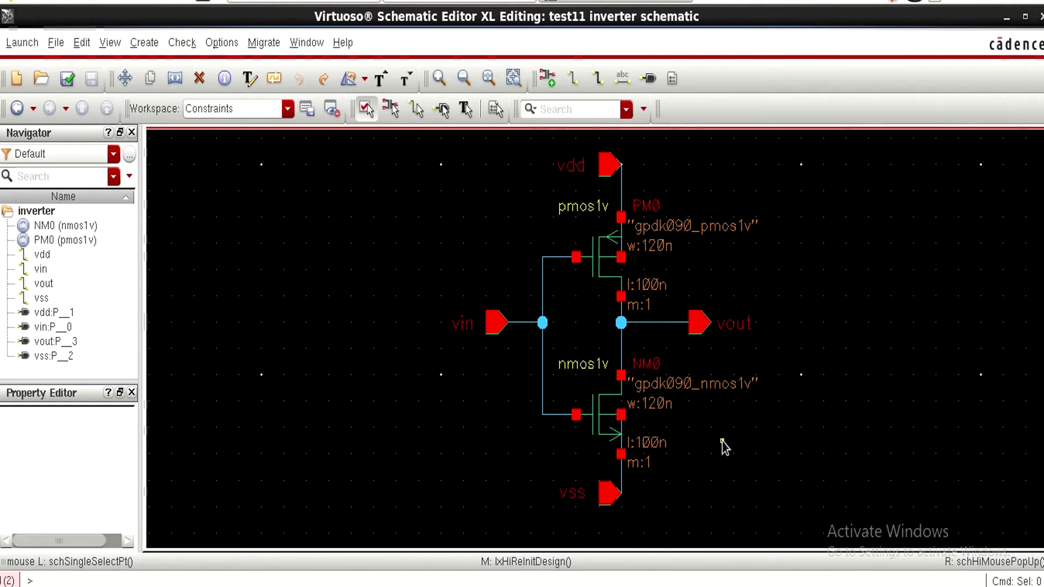
Launch Layout XL from the inverter schematic, create a new layout view overwriting the existing one, and maximize the layout window.
{"action": "left_click", "coordinate": [514, 78]}
{"action": "left_click", "coordinate": [13, 48]}
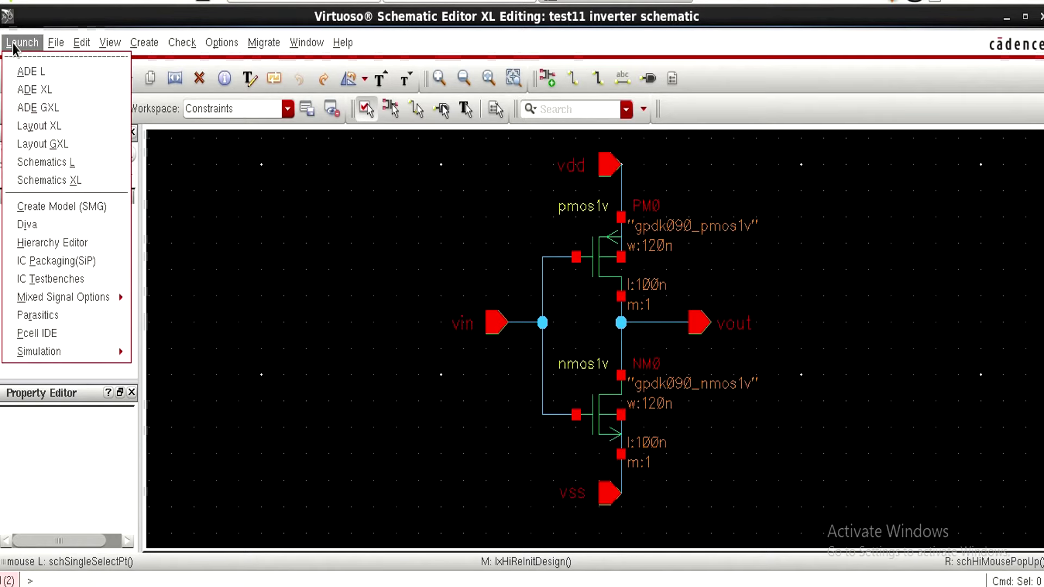
{"action": "left_click", "coordinate": [44, 126]}
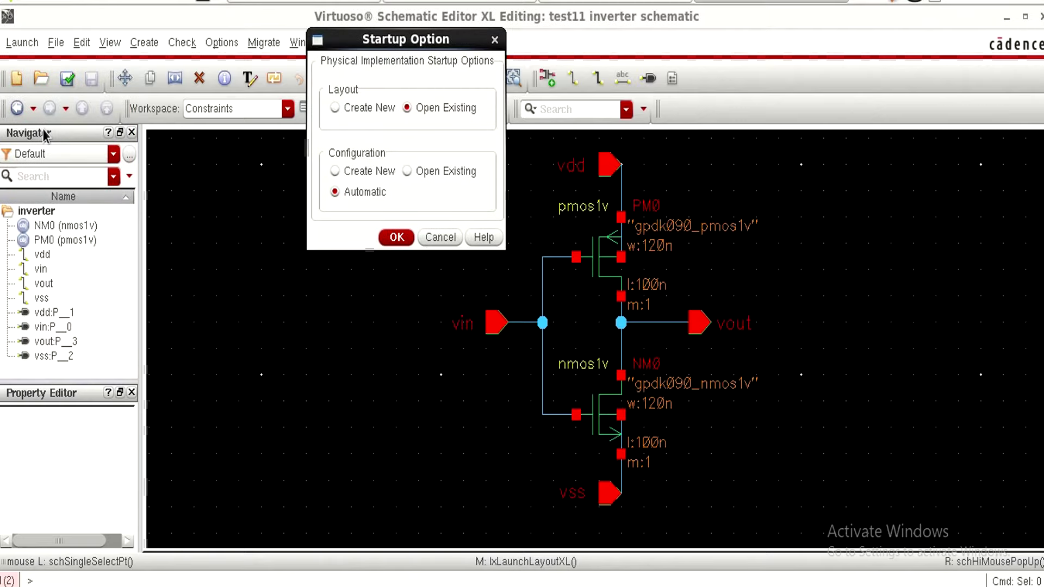
{"action": "left_click", "coordinate": [357, 110]}
{"action": "left_click", "coordinate": [400, 239]}
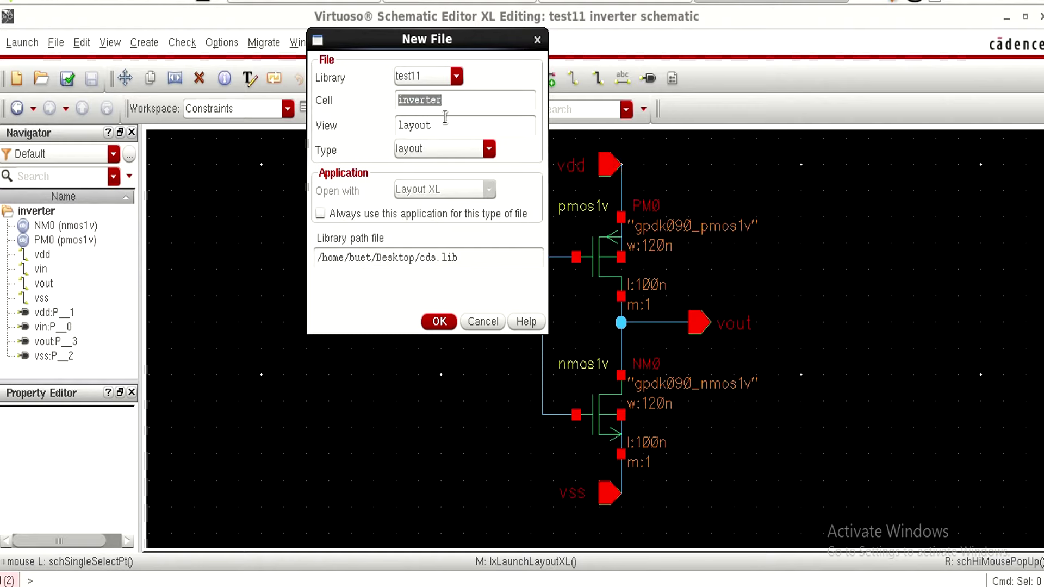
{"action": "left_click", "coordinate": [443, 324]}
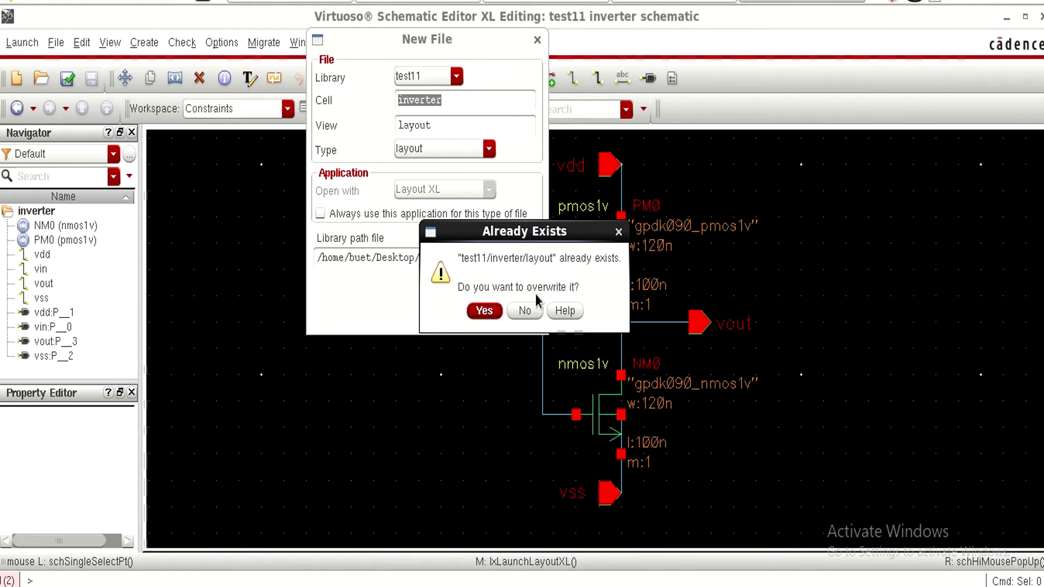
{"action": "left_click", "coordinate": [485, 312]}
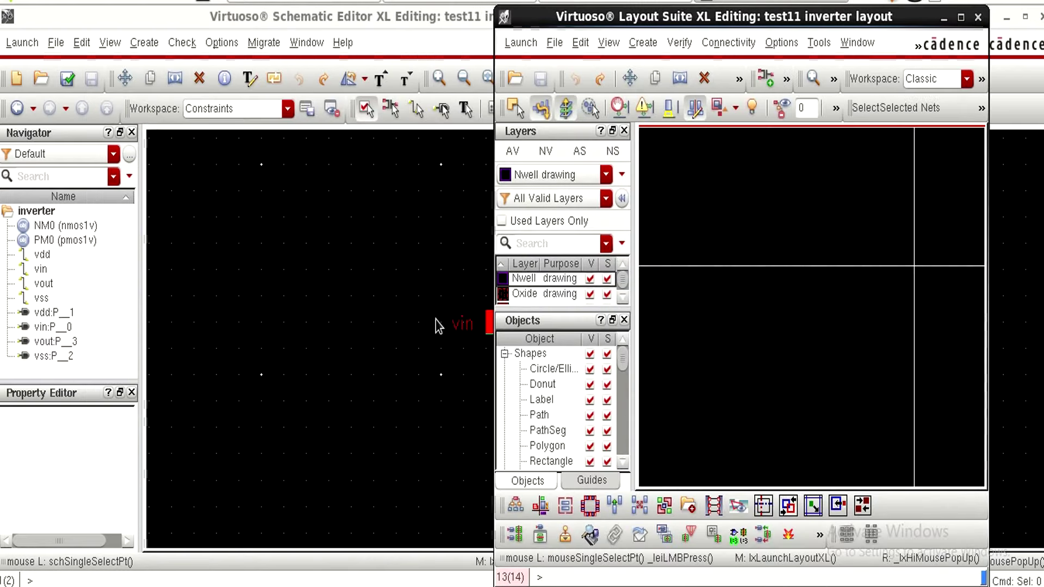
{"action": "left_click_drag", "start_coordinate": [828, 22], "coordinate": [647, 26]}
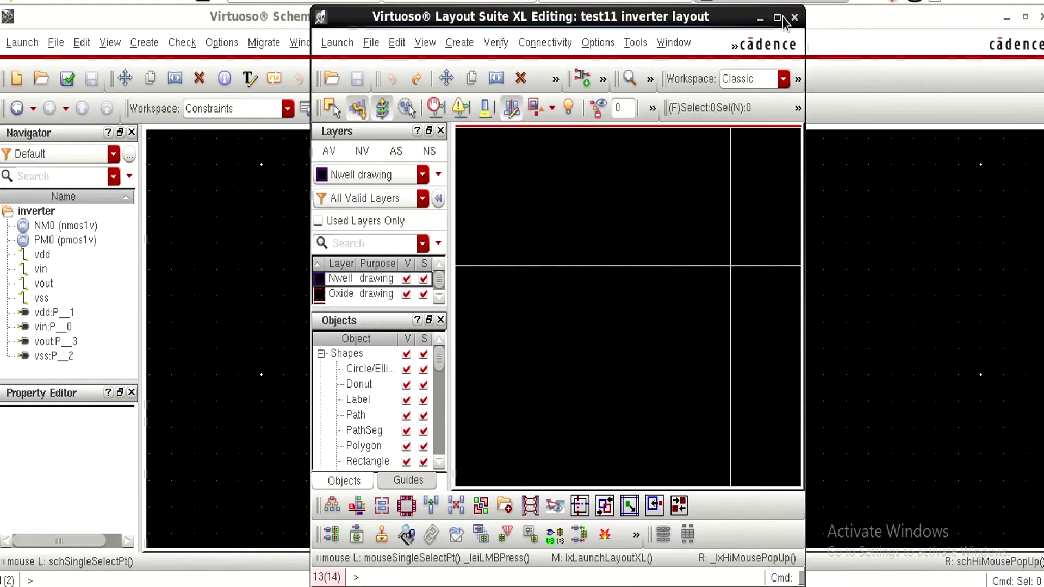
{"action": "left_click", "coordinate": [777, 18]}
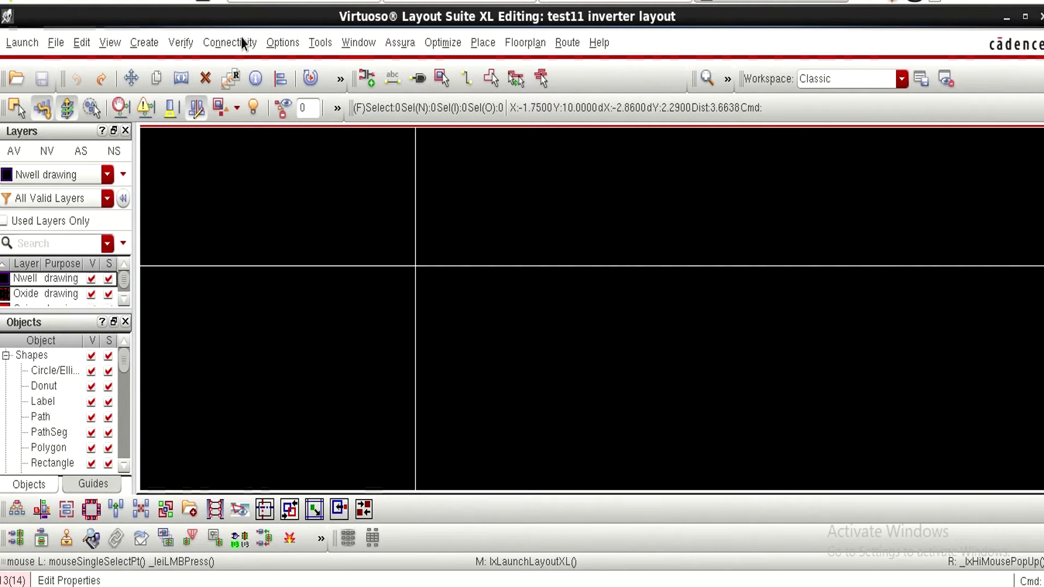
Start generating all layout objects from source and assign the vdd pin to the Metal1 drawing layer.
{"action": "left_click", "coordinate": [229, 43]}
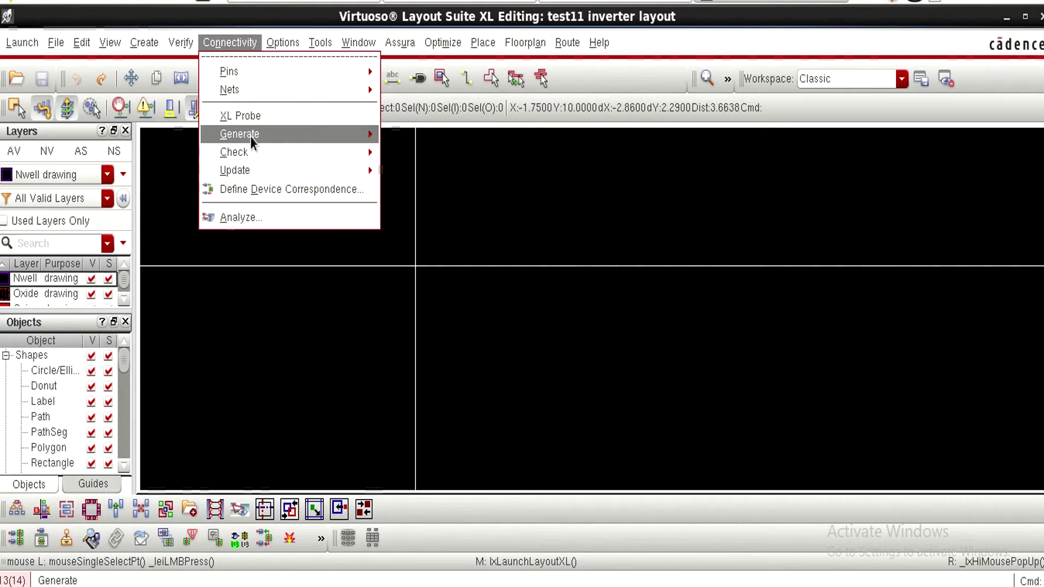
{"action": "mouse_move", "coordinate": [250, 135]}
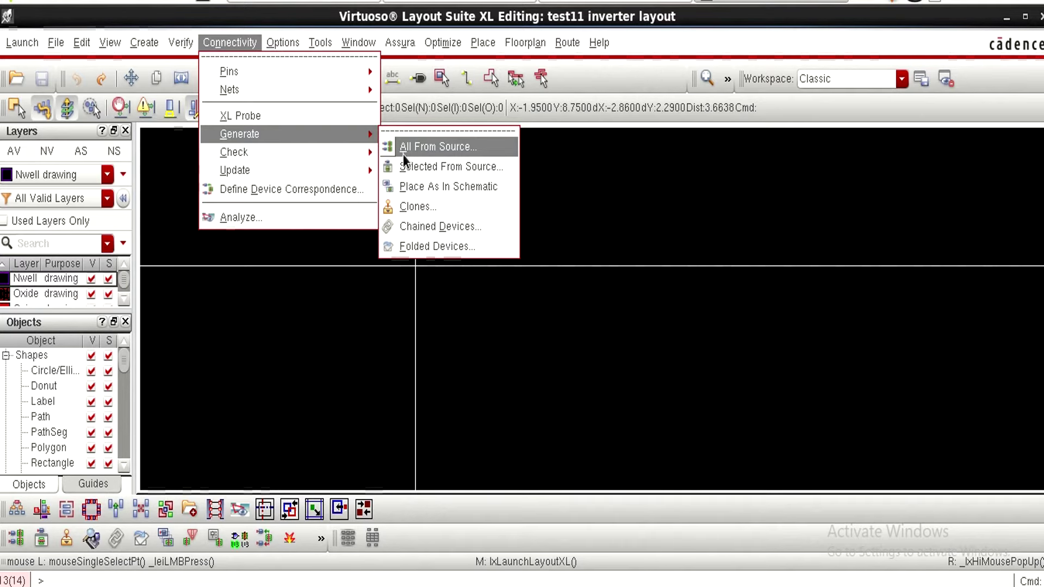
{"action": "left_click", "coordinate": [438, 145]}
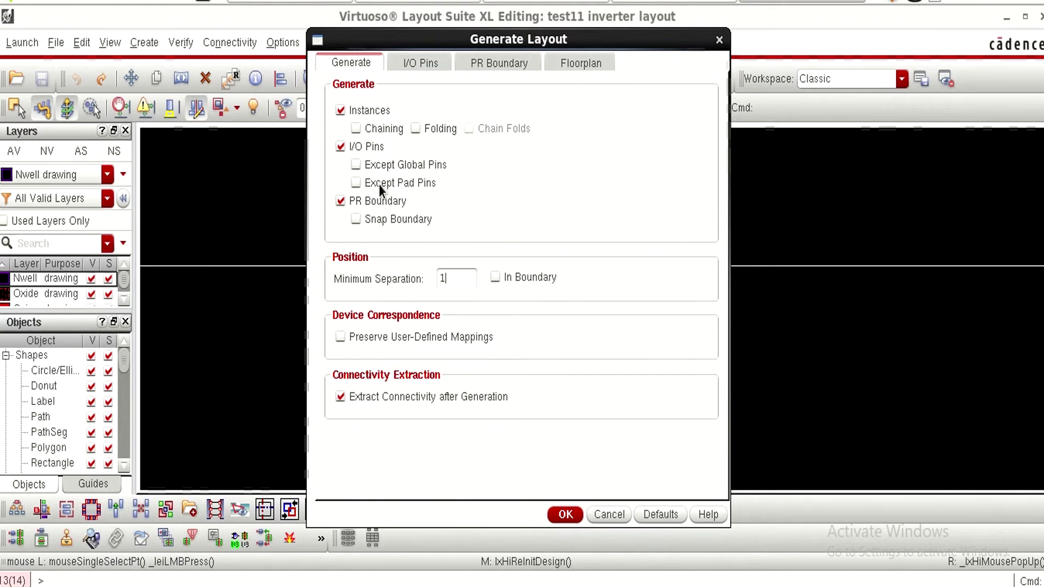
{"action": "left_click", "coordinate": [419, 63]}
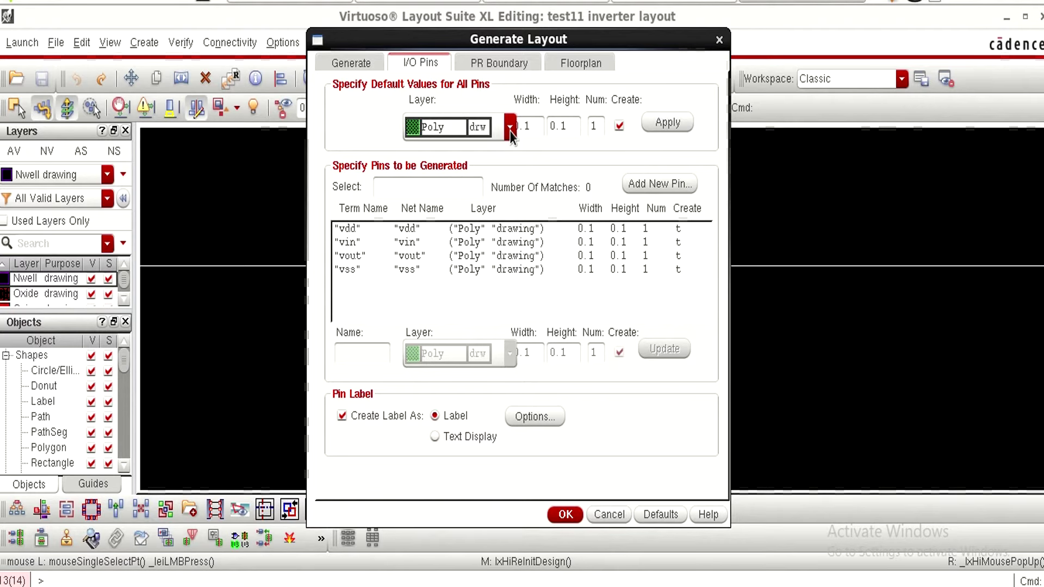
{"action": "left_click", "coordinate": [478, 232]}
{"action": "left_click", "coordinate": [511, 359]}
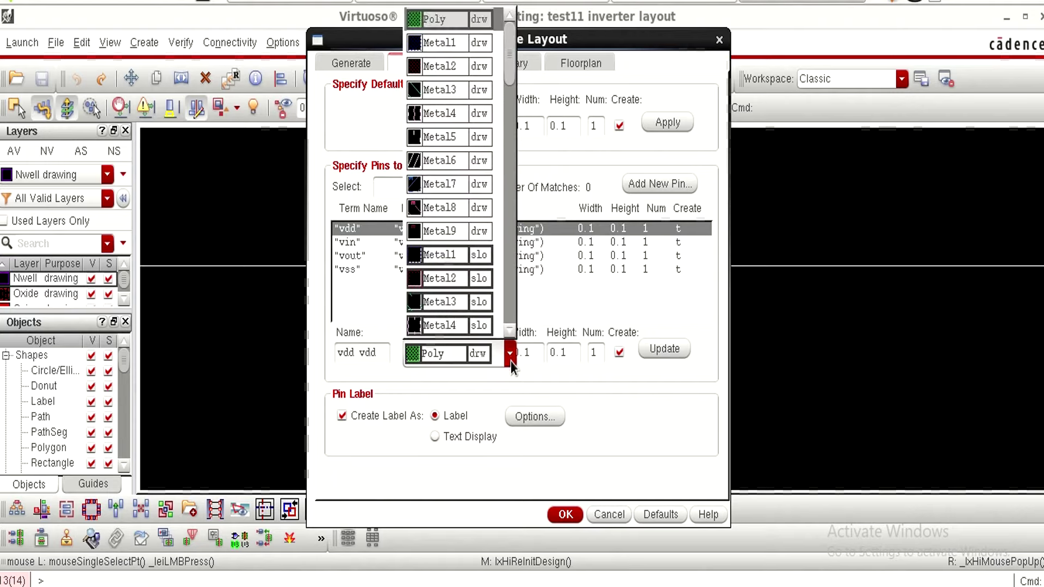
{"action": "left_click", "coordinate": [462, 49]}
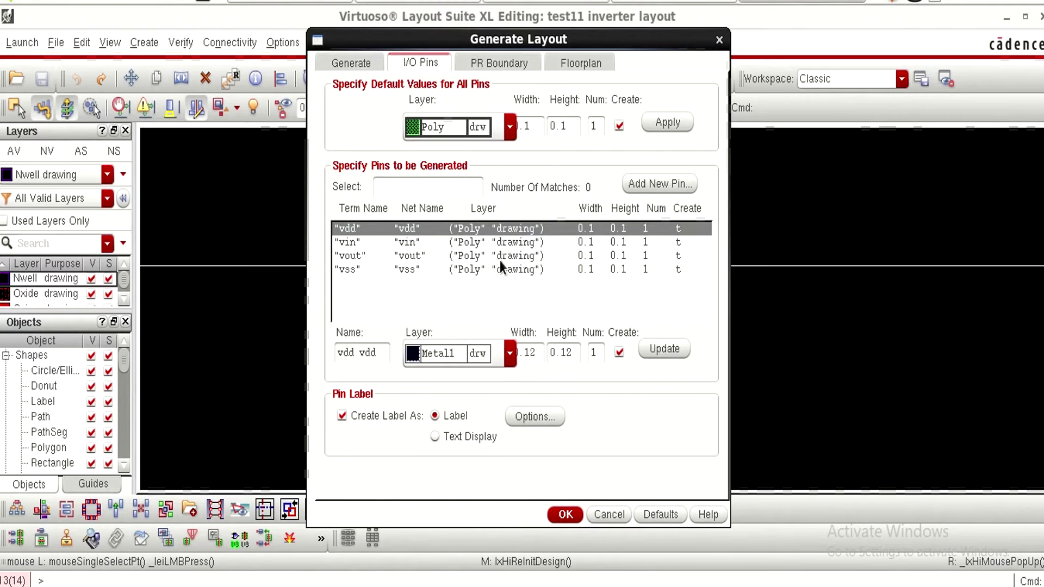
{"action": "left_click", "coordinate": [653, 349]}
Assign the vin and vout pins to the Metal1 drawing layer in the list of pins to generate.
{"action": "left_click", "coordinate": [472, 242]}
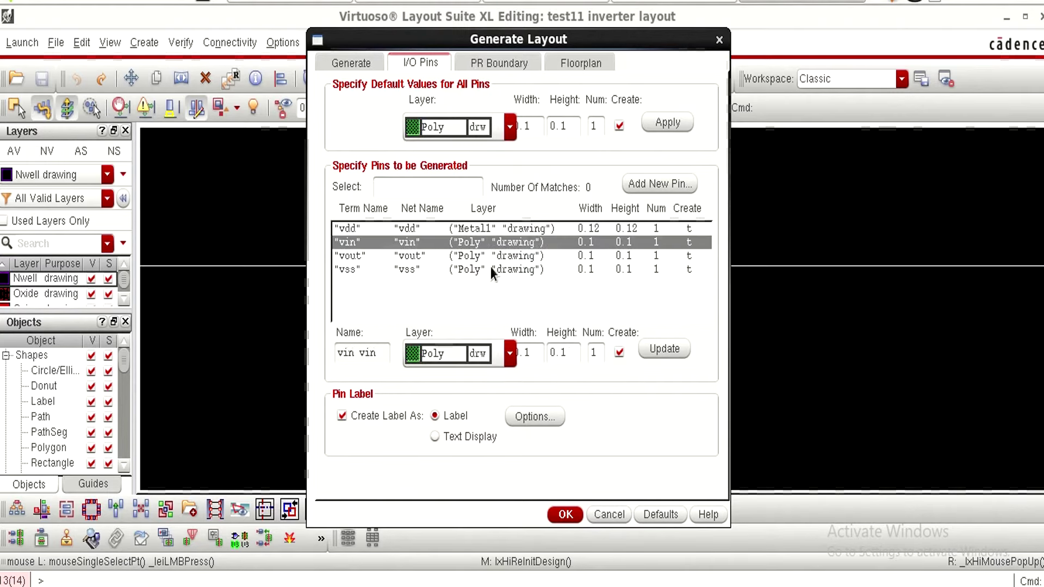
{"action": "left_click", "coordinate": [510, 354]}
{"action": "left_click", "coordinate": [463, 46]}
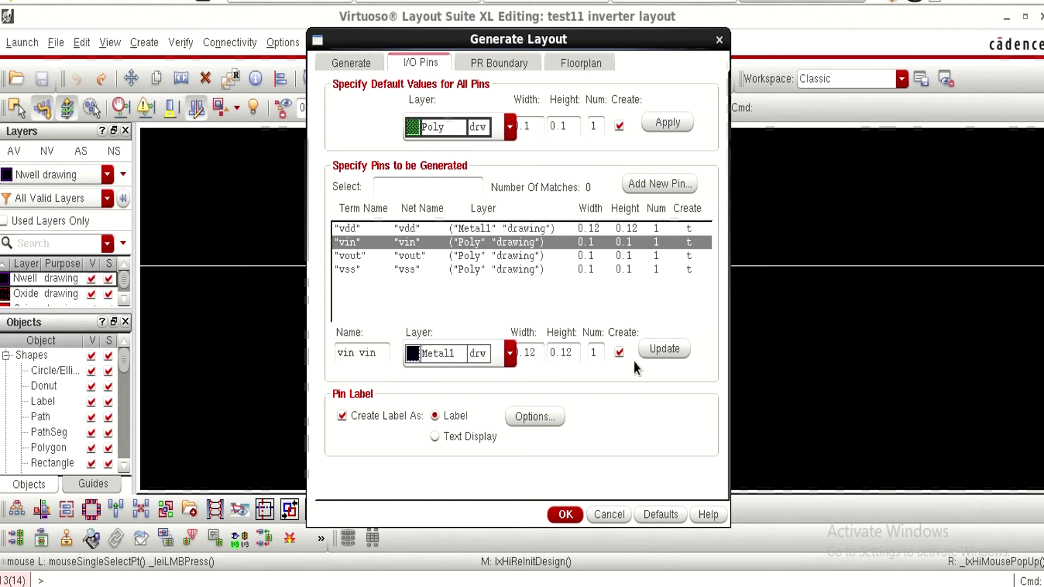
{"action": "left_click", "coordinate": [655, 352]}
{"action": "left_click", "coordinate": [469, 255]}
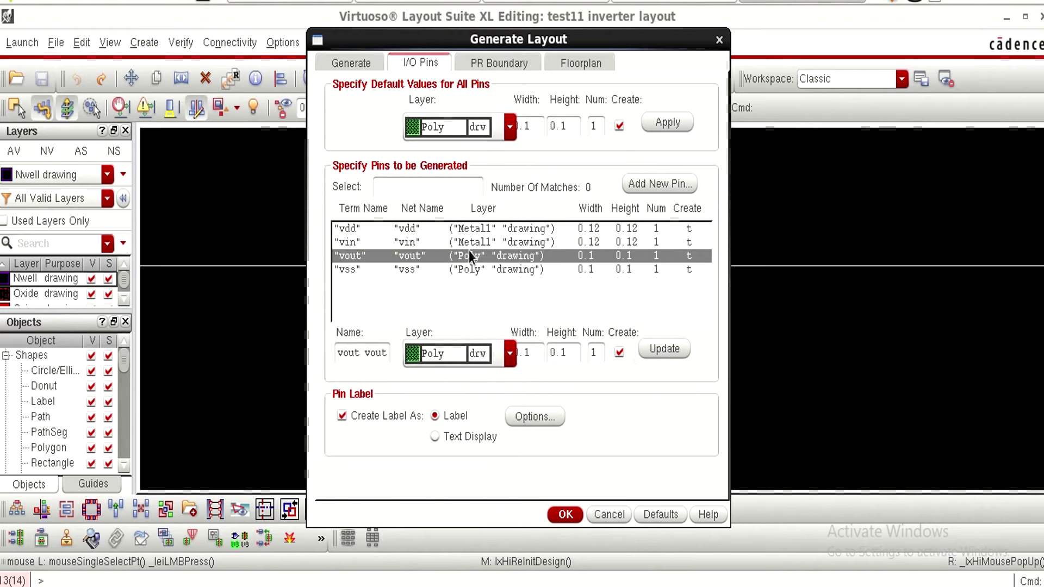
{"action": "left_click", "coordinate": [509, 353]}
{"action": "left_click", "coordinate": [459, 44]}
{"action": "left_click", "coordinate": [661, 348]}
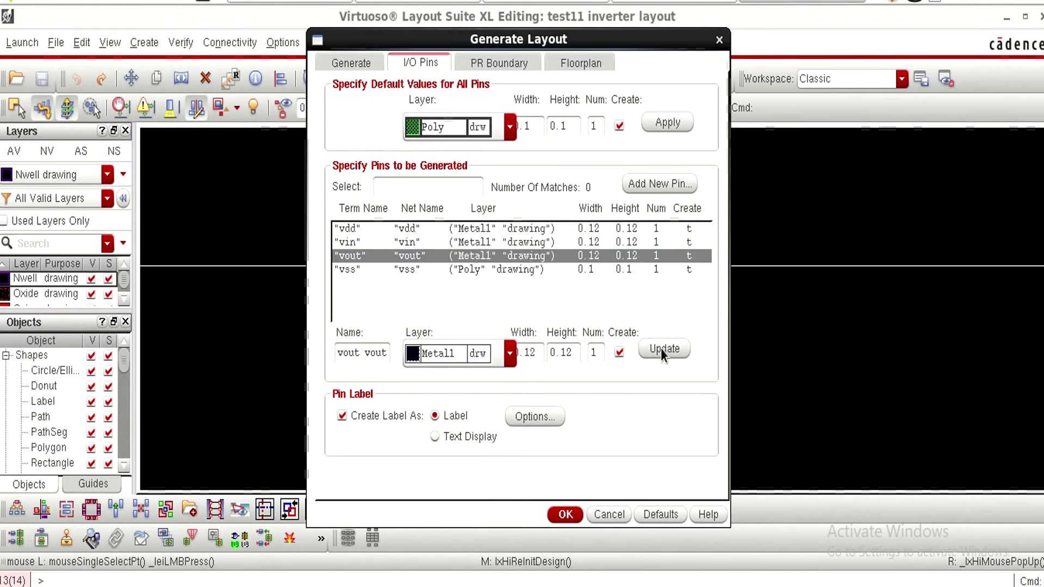
Assign the vss pin to the Metal1 drawing layer and generate the layout.
{"action": "left_click", "coordinate": [484, 268]}
{"action": "left_click", "coordinate": [510, 353]}
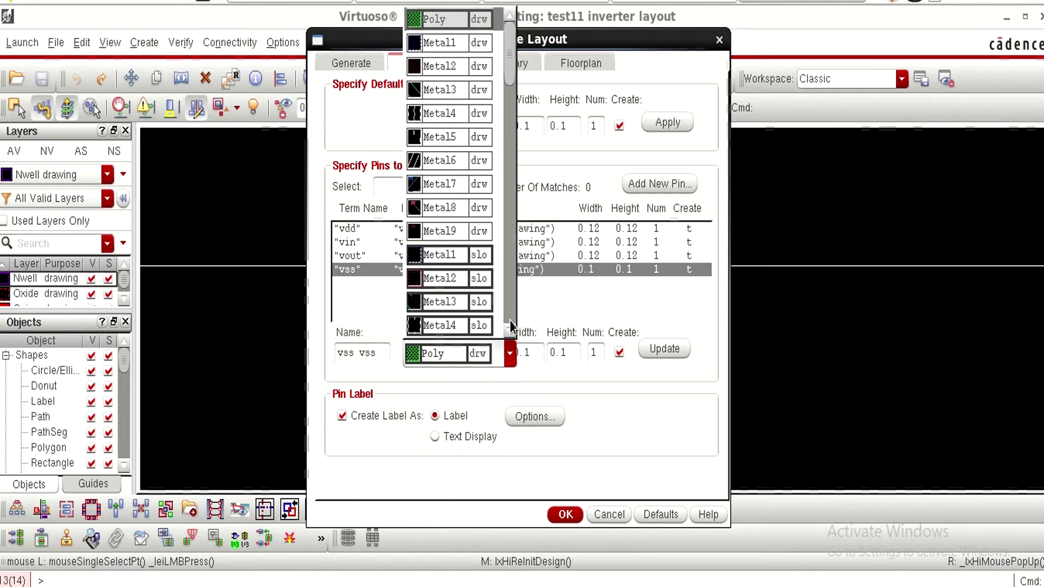
{"action": "left_click", "coordinate": [453, 51]}
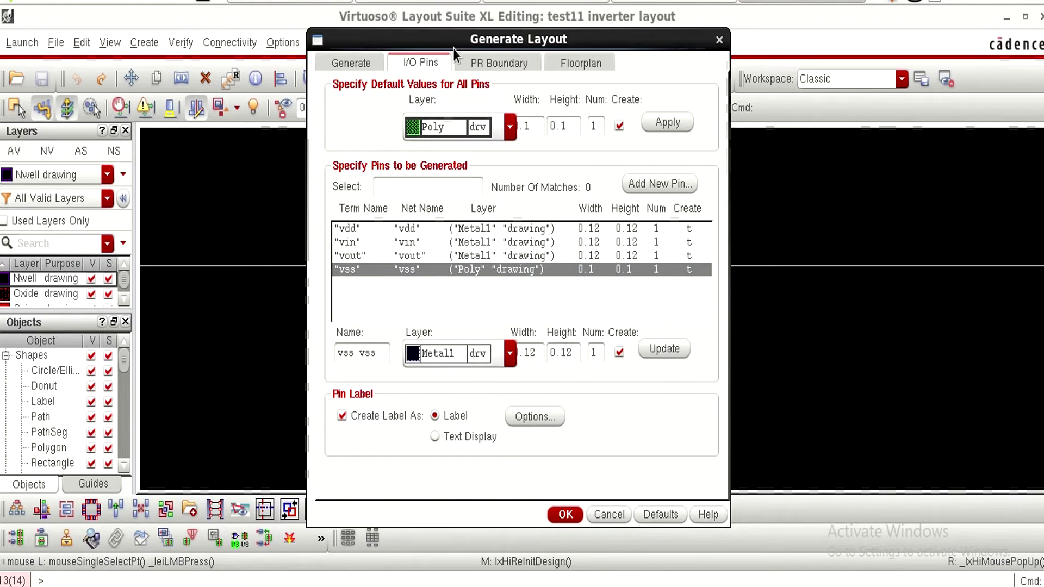
{"action": "left_click", "coordinate": [663, 351]}
{"action": "left_click", "coordinate": [566, 515]}
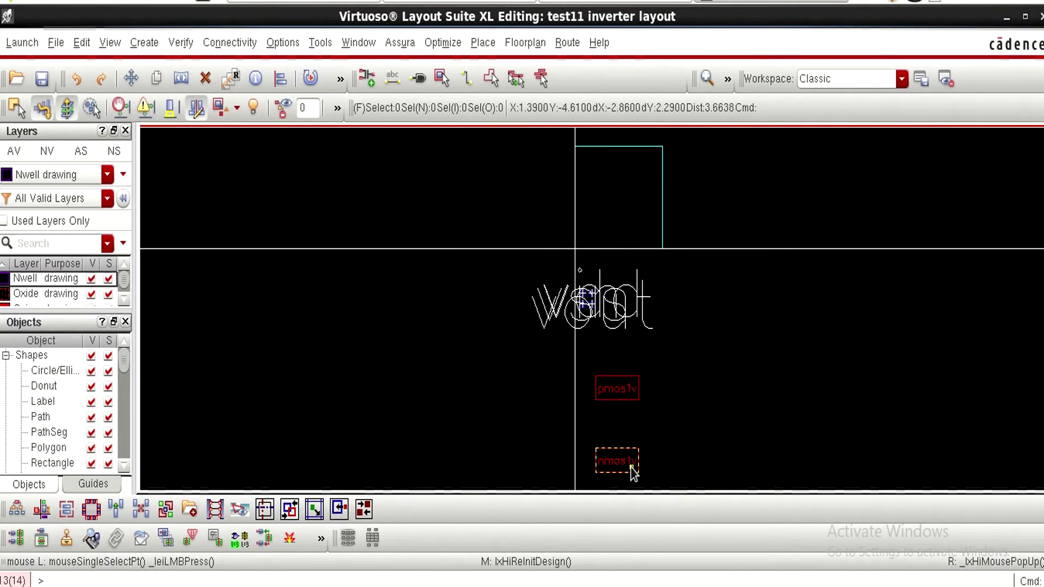
Stretch the right edge of the PR boundary outward by about 1.7 to widen it.
{"action": "scroll", "coordinate": [588, 313], "scroll_direction": "up", "scroll_amount": 2}
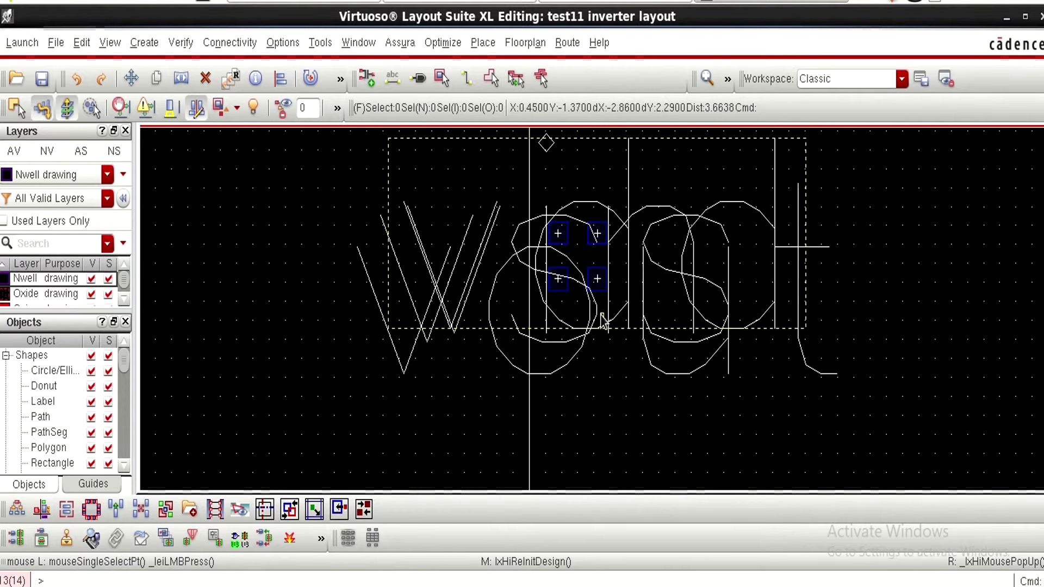
{"action": "scroll", "coordinate": [591, 329], "scroll_direction": "down", "scroll_amount": 2}
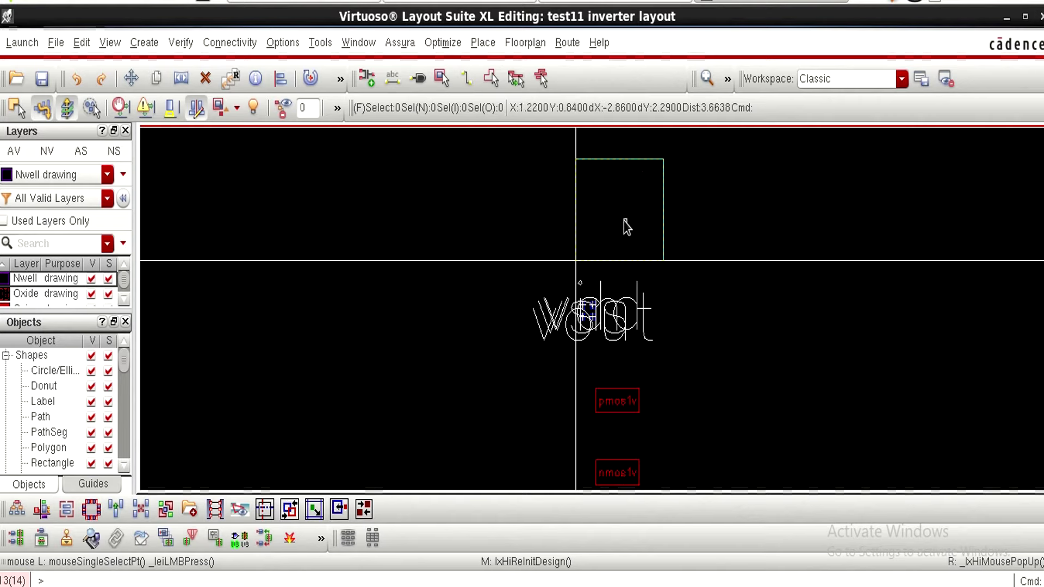
{"action": "right_click", "coordinate": [671, 211]}
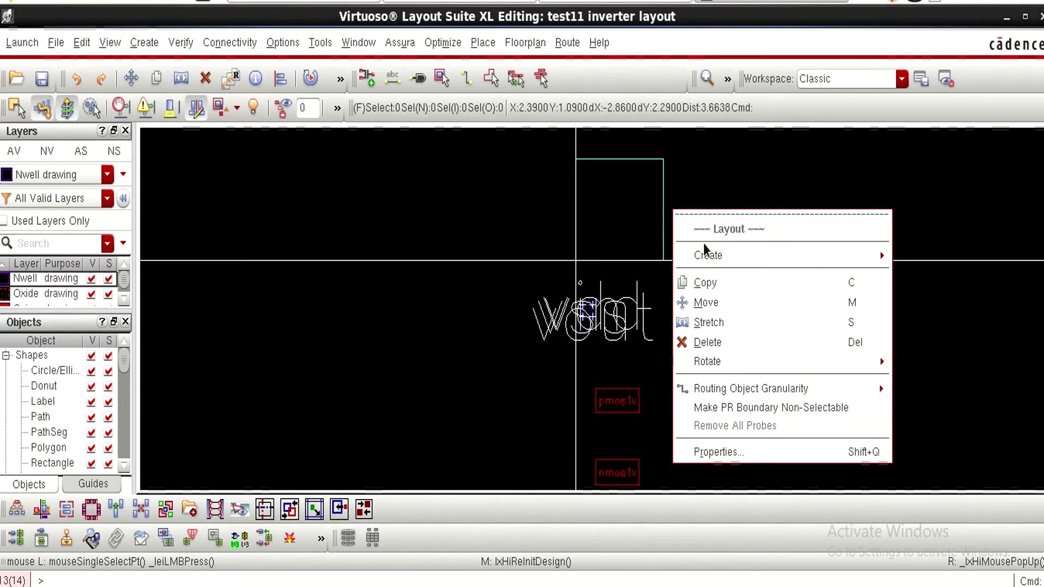
{"action": "left_click", "coordinate": [719, 323]}
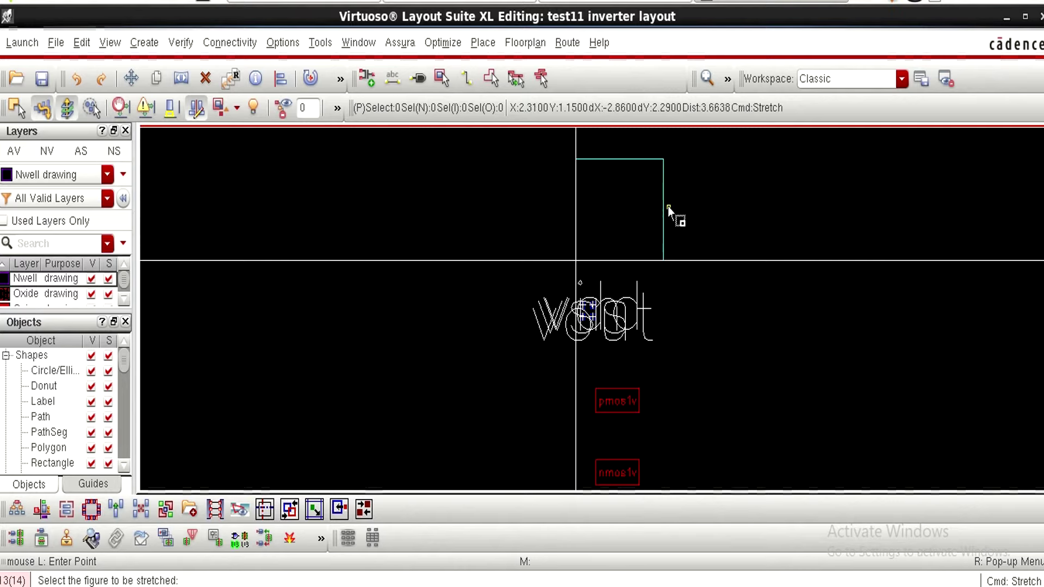
{"action": "scroll", "coordinate": [665, 207], "scroll_direction": "up", "scroll_amount": 2, "text": "ctrl"}
{"action": "scroll", "coordinate": [663, 209], "scroll_direction": "down", "scroll_amount": 1, "text": "ctrl"}
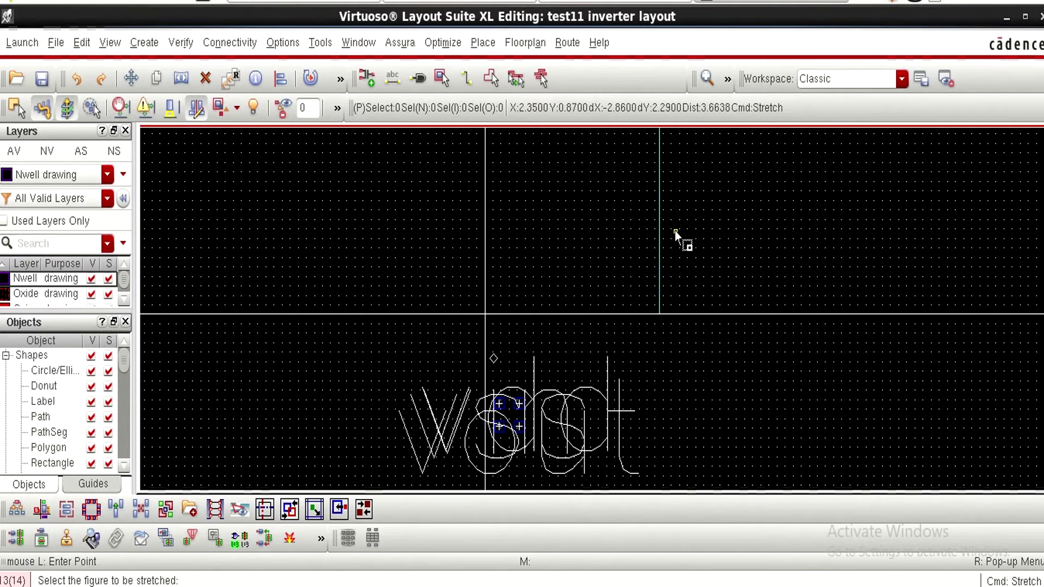
{"action": "scroll", "coordinate": [674, 231], "scroll_direction": "up", "scroll_amount": 1}
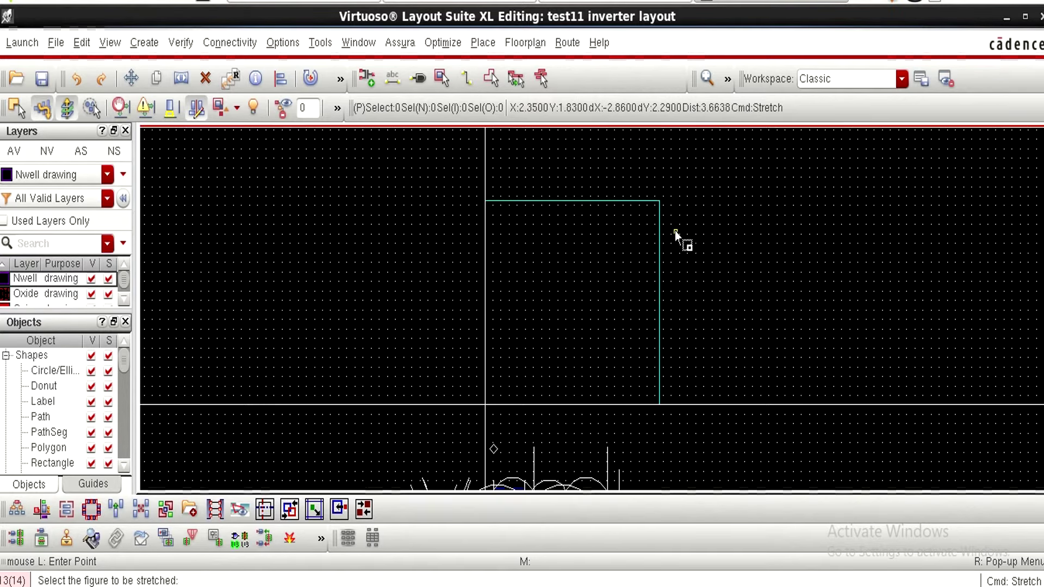
{"action": "left_click", "coordinate": [659, 281]}
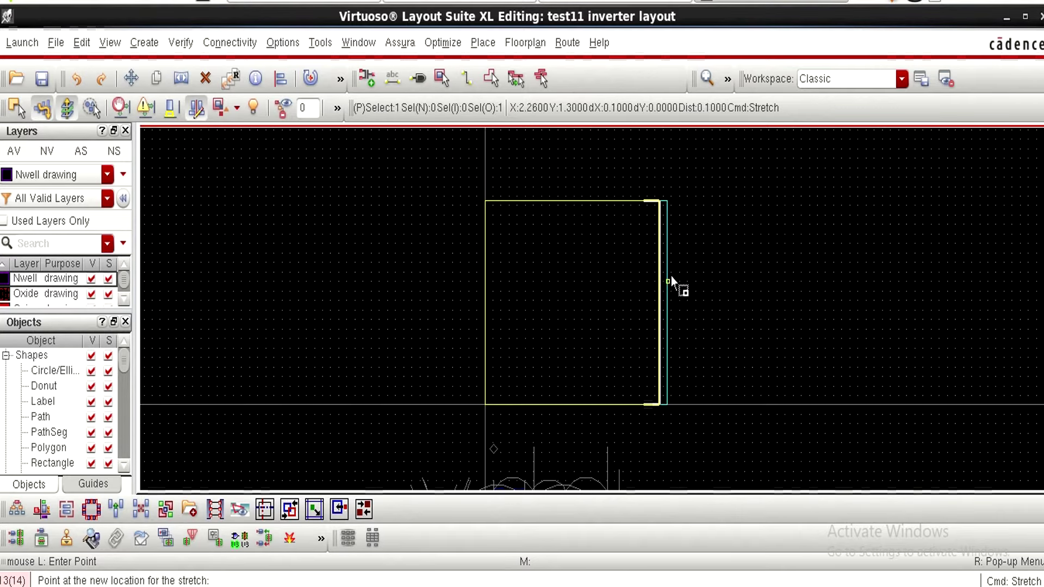
{"action": "left_click", "coordinate": [794, 276]}
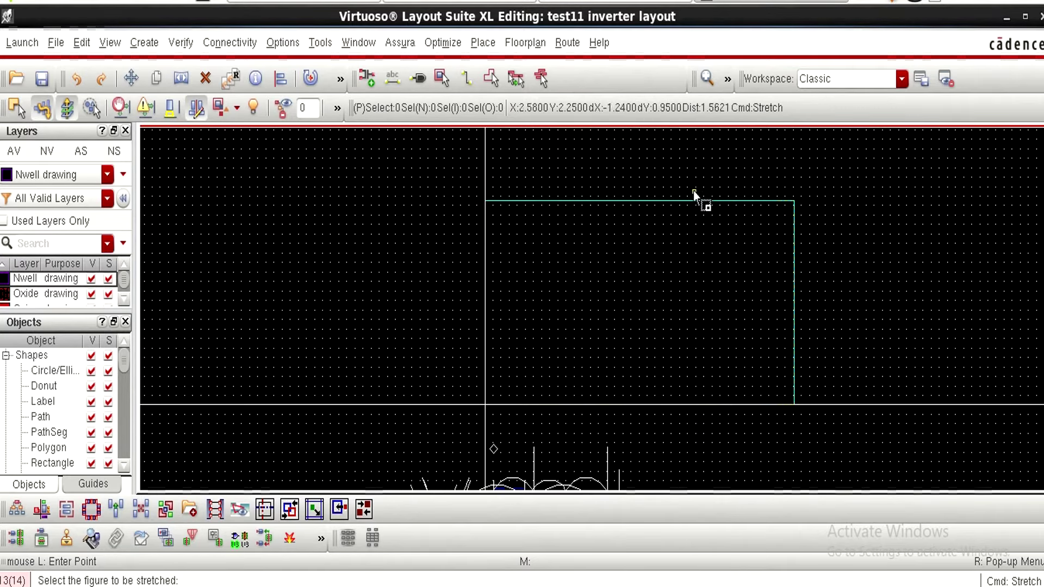
Stretch the top edge of the PR boundary upward by about 2.4 and end the Stretch command.
{"action": "scroll", "coordinate": [693, 202], "scroll_direction": "up", "scroll_amount": 2}
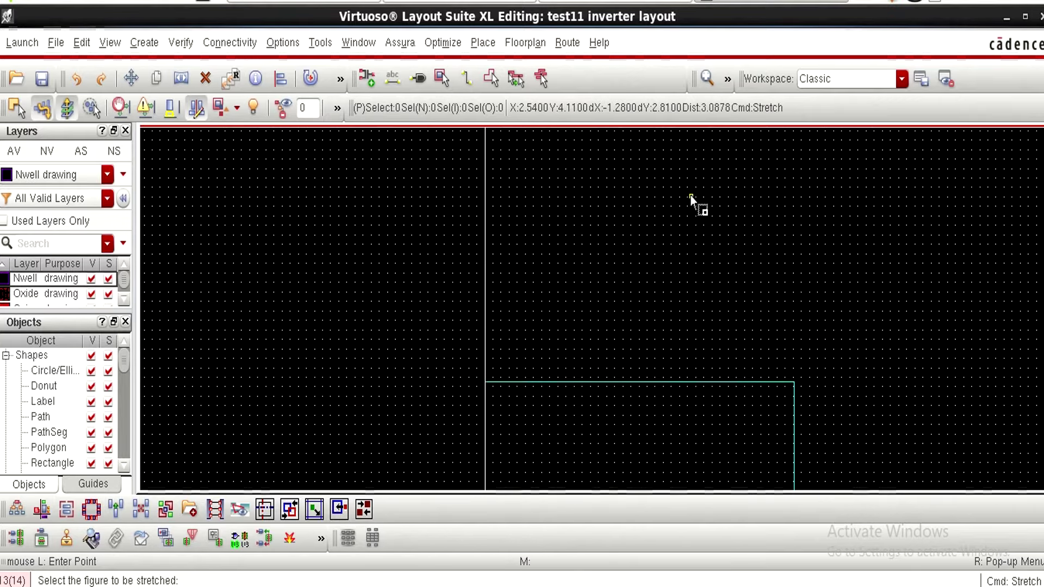
{"action": "left_click", "coordinate": [709, 382]}
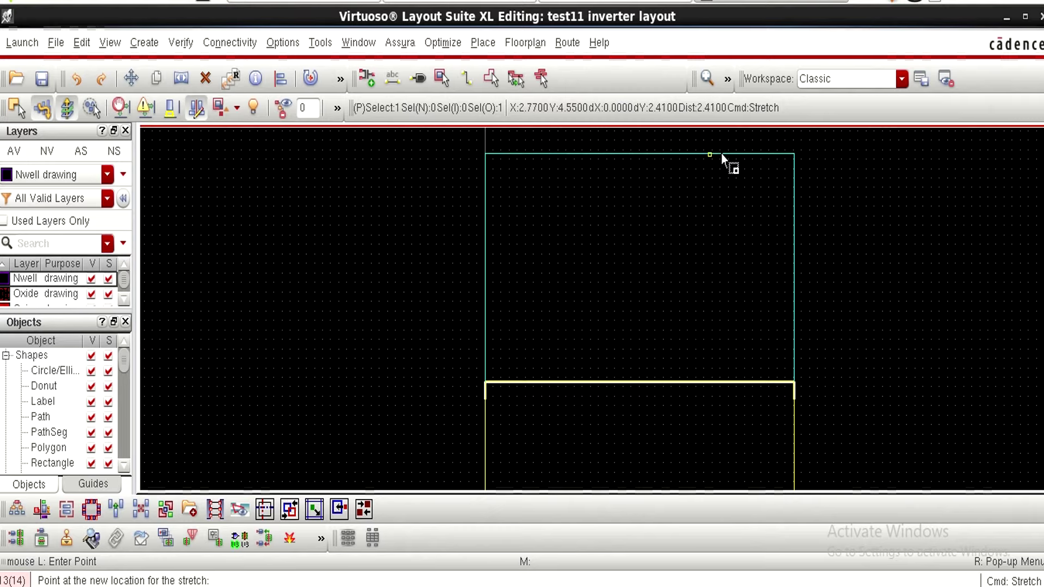
{"action": "left_click", "coordinate": [722, 156]}
{"action": "scroll", "coordinate": [749, 246], "scroll_direction": "down", "scroll_amount": 2, "text": "ctrl"}
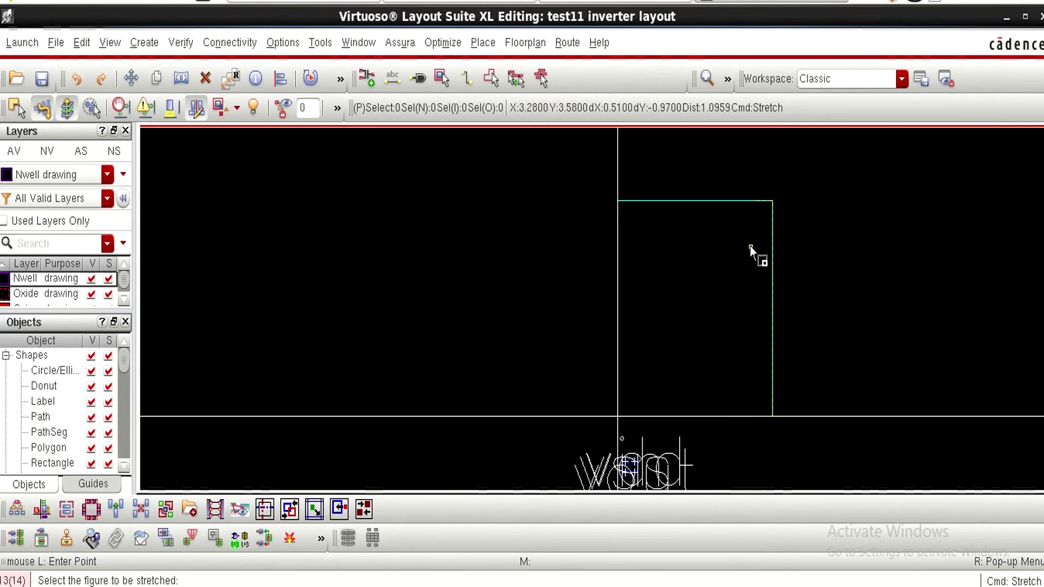
{"action": "scroll", "coordinate": [749, 246], "scroll_direction": "down", "scroll_amount": 2}
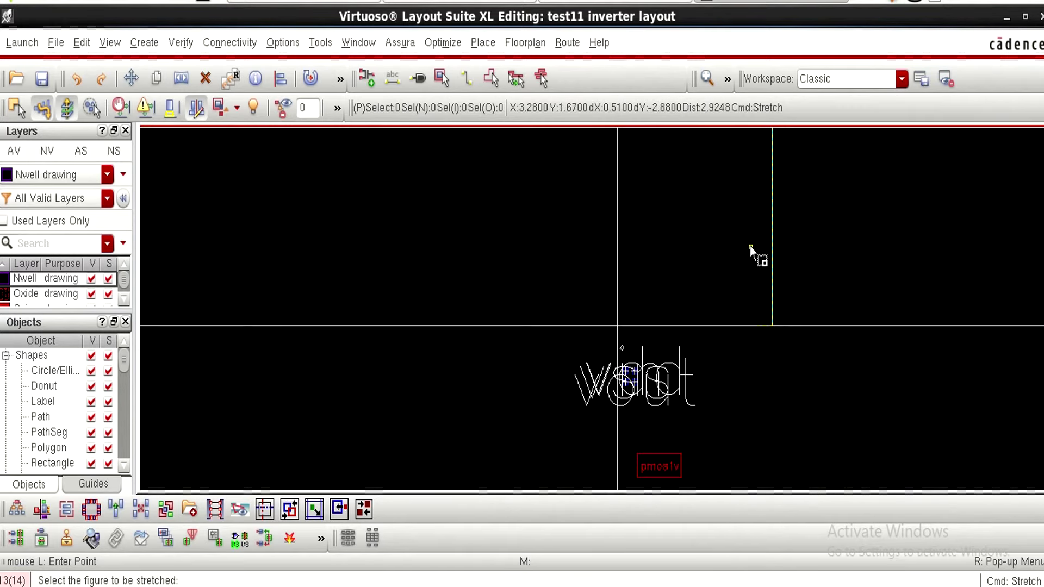
{"action": "scroll", "coordinate": [677, 375], "scroll_direction": "down", "scroll_amount": 2}
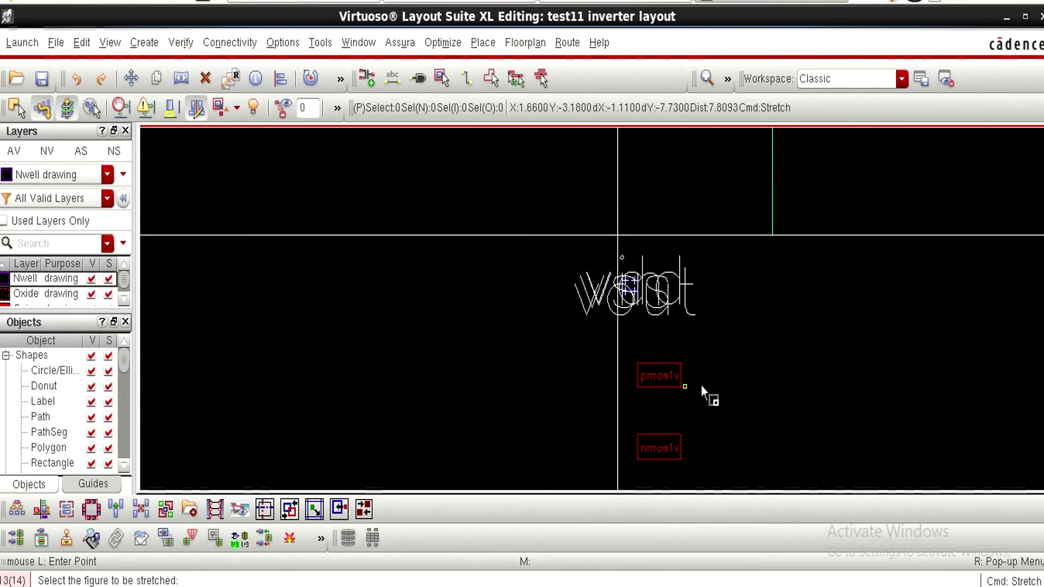
{"action": "key", "text": "Escape"}
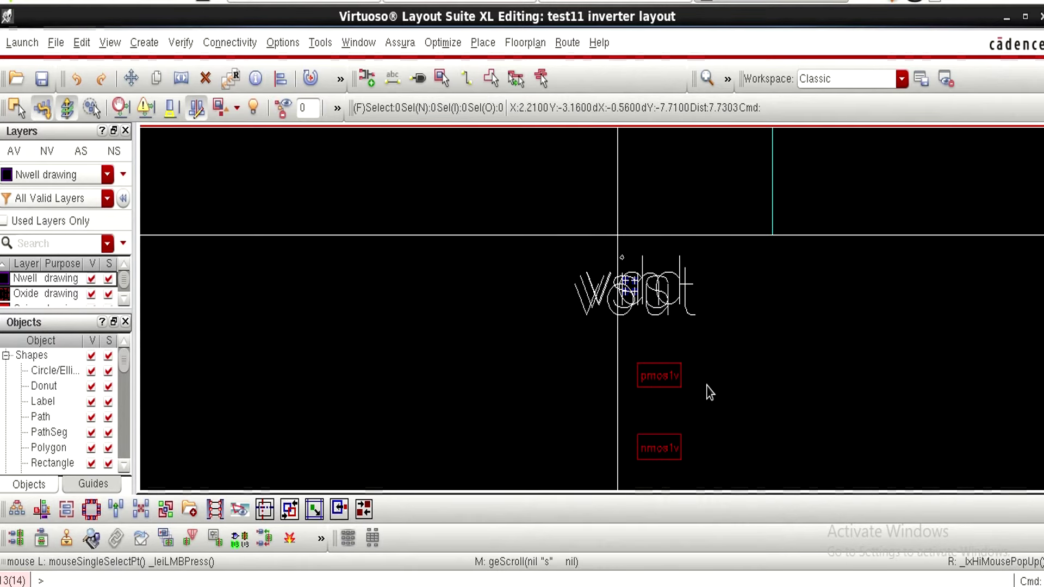
Move the pmos1v device up by about 6.5 into the upper part of the PR boundary and right by about 0.9.
{"action": "left_click", "coordinate": [667, 377]}
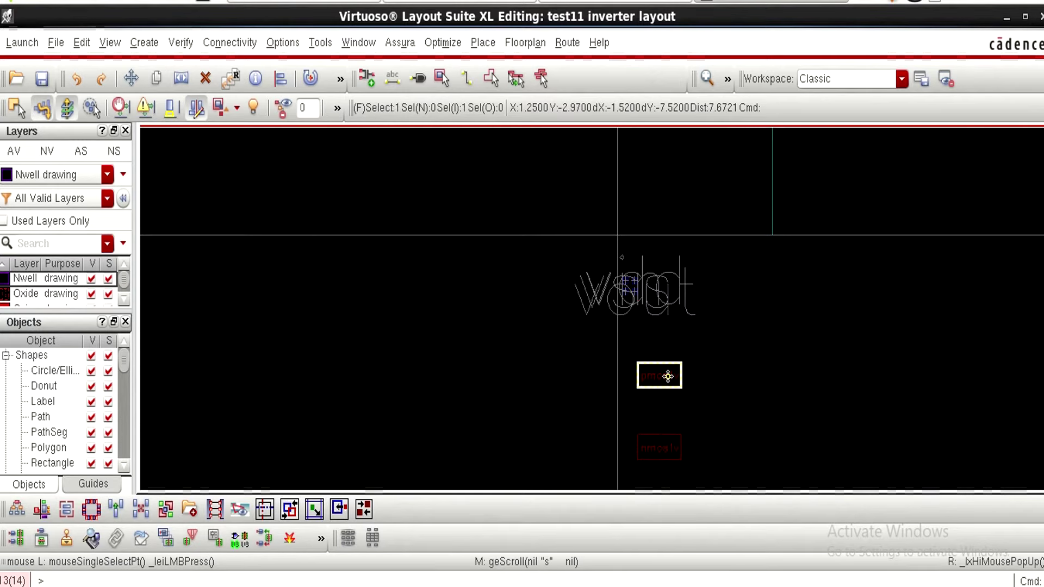
{"action": "key", "text": "m"}
{"action": "left_click", "coordinate": [668, 377]}
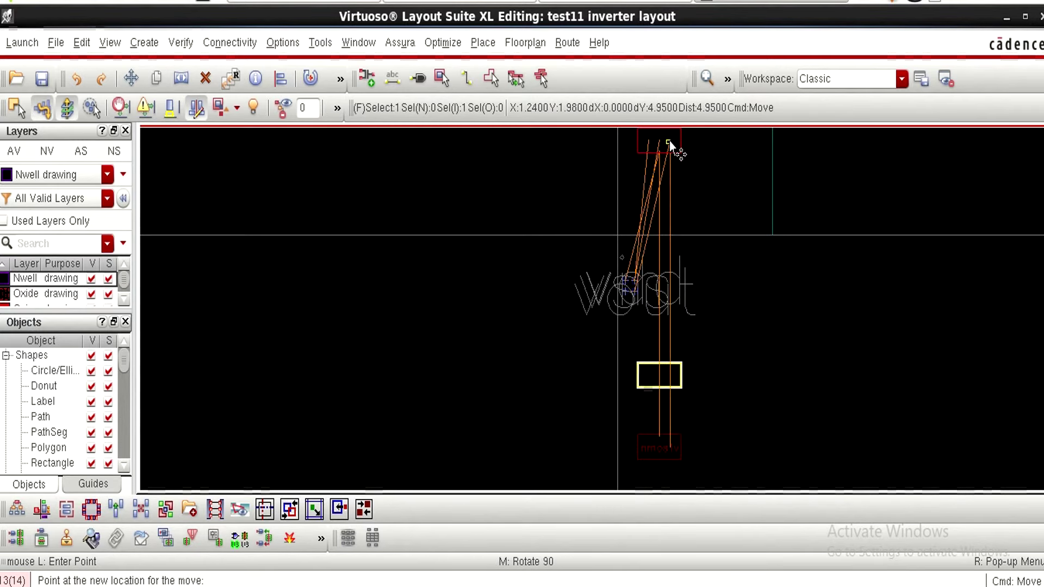
{"action": "scroll", "coordinate": [670, 141], "scroll_direction": "up", "scroll_amount": 2}
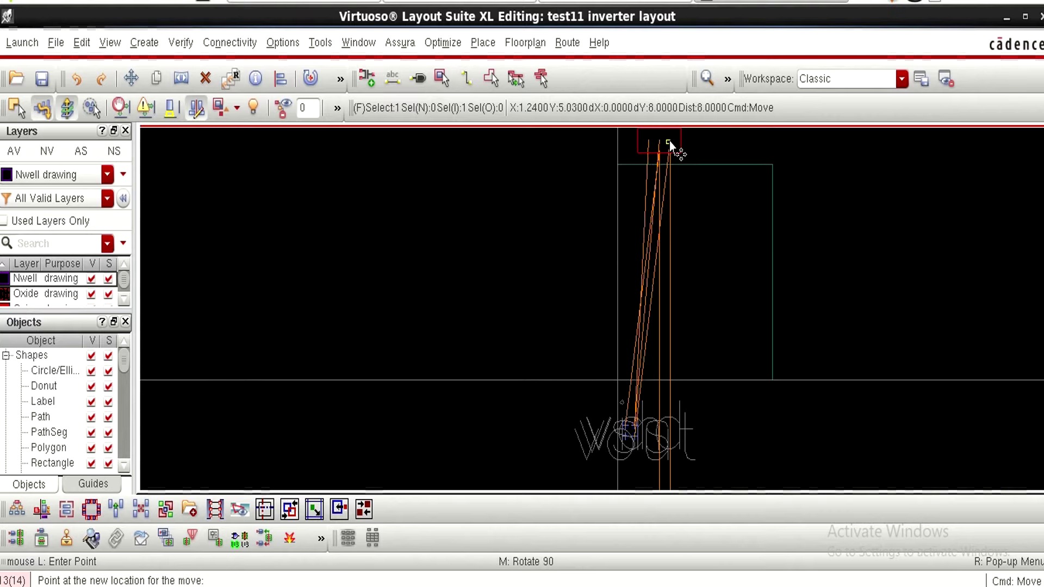
{"action": "left_click", "coordinate": [691, 217]}
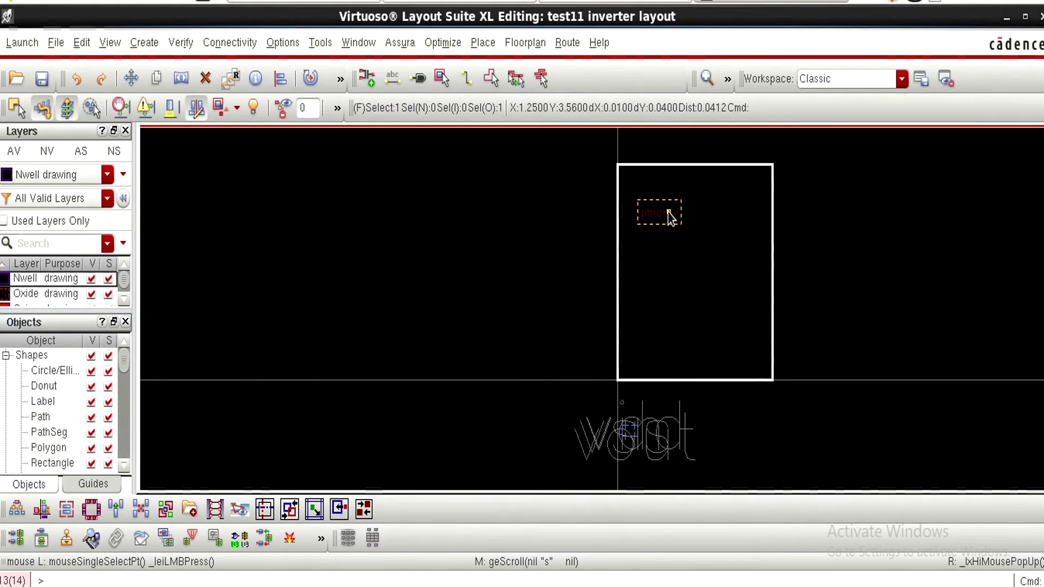
{"action": "key", "text": "m"}
{"action": "left_click", "coordinate": [668, 213]}
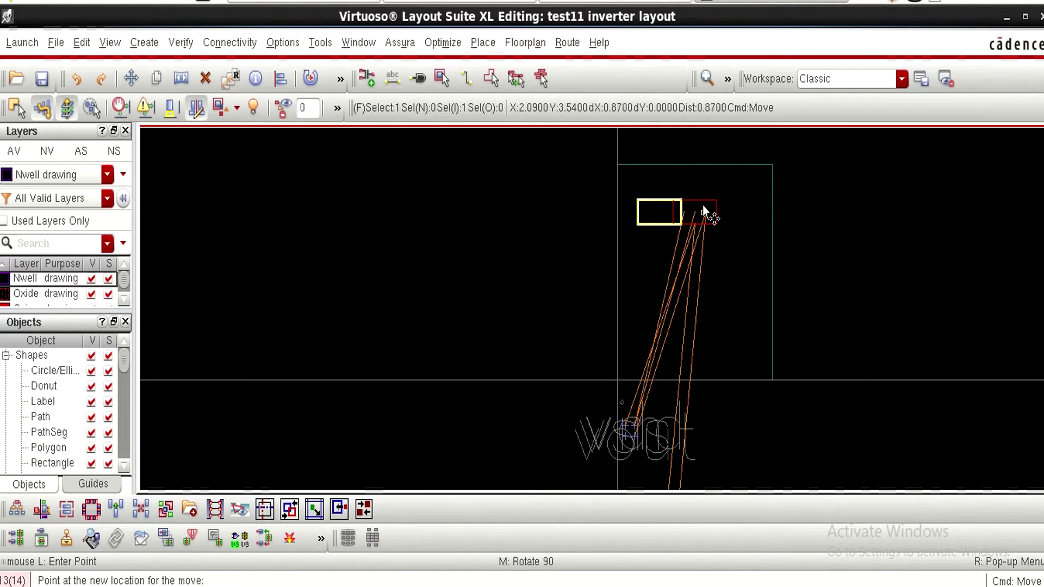
{"action": "left_click", "coordinate": [702, 207]}
Move the nmos1v device into the lower part of the PR boundary, aligned vertically below the pmos1v device.
{"action": "left_click", "coordinate": [678, 450]}
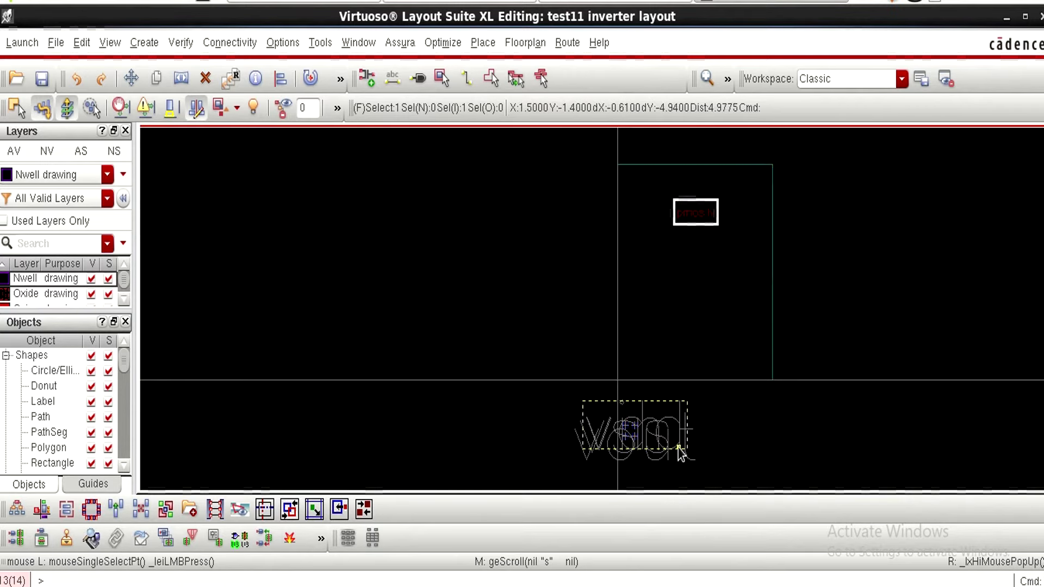
{"action": "scroll", "coordinate": [680, 447], "scroll_direction": "down", "scroll_amount": 1, "text": "ctrl"}
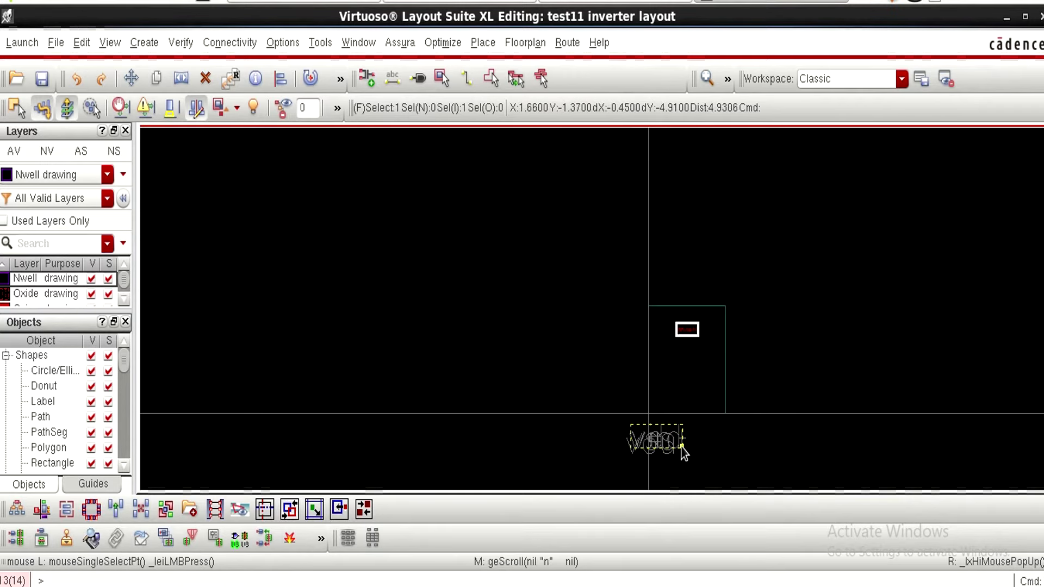
{"action": "scroll", "coordinate": [683, 450], "scroll_direction": "down", "scroll_amount": 1}
{"action": "left_click", "coordinate": [671, 427]}
{"action": "left_click_drag", "start_coordinate": [670, 427], "coordinate": [691, 300]}
{"action": "scroll", "coordinate": [691, 297], "scroll_direction": "up", "scroll_amount": 1, "text": "ctrl"}
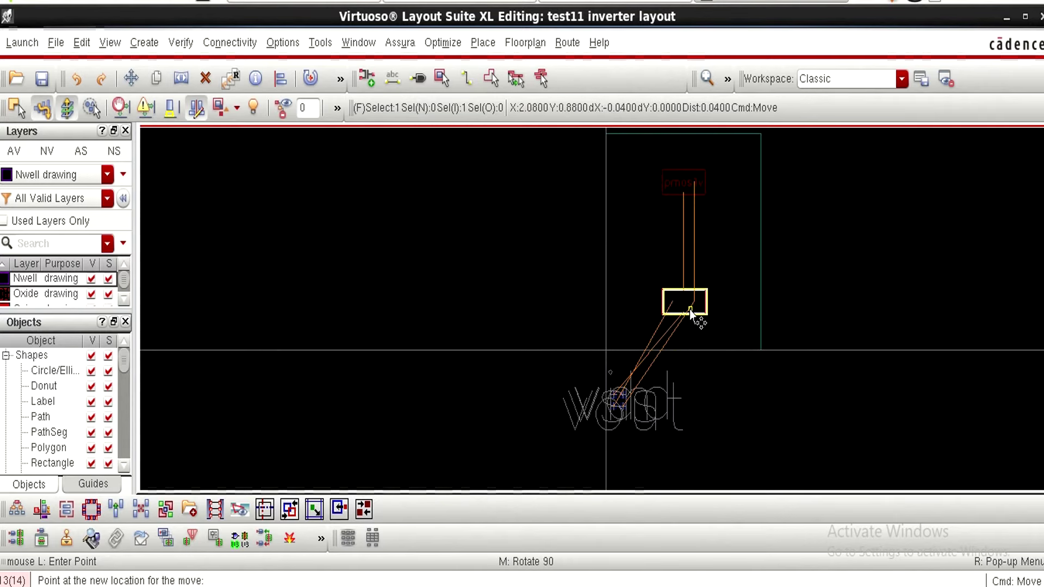
{"action": "left_click", "coordinate": [690, 309]}
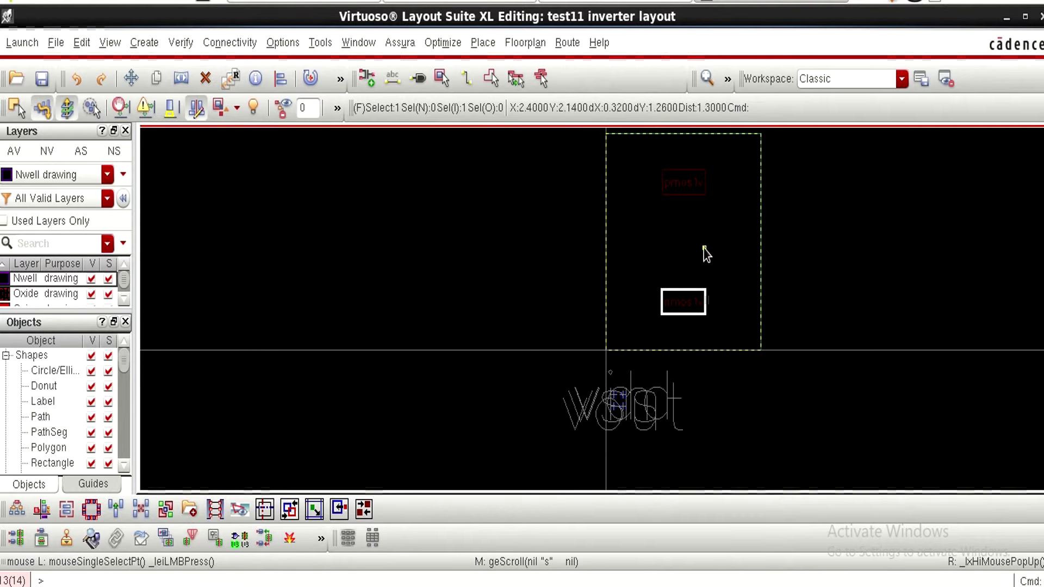
Move the vin pin between the two devices near the PR boundary's left edge, and the vdd pin above the pmos1v device.
{"action": "scroll", "coordinate": [642, 413], "scroll_direction": "up", "scroll_amount": 4, "text": "ctrl"}
{"action": "left_click", "coordinate": [606, 372]}
{"action": "scroll", "coordinate": [608, 375], "scroll_direction": "up", "scroll_amount": 1, "text": "ctrl"}
{"action": "scroll", "coordinate": [608, 374], "scroll_direction": "down", "scroll_amount": 4, "text": "ctrl"}
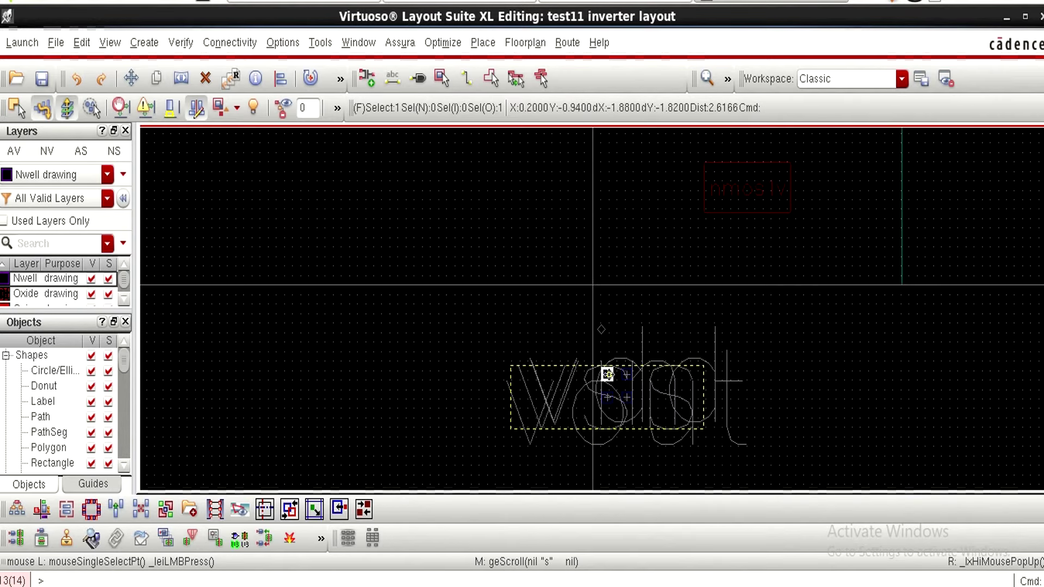
{"action": "key", "text": "m"}
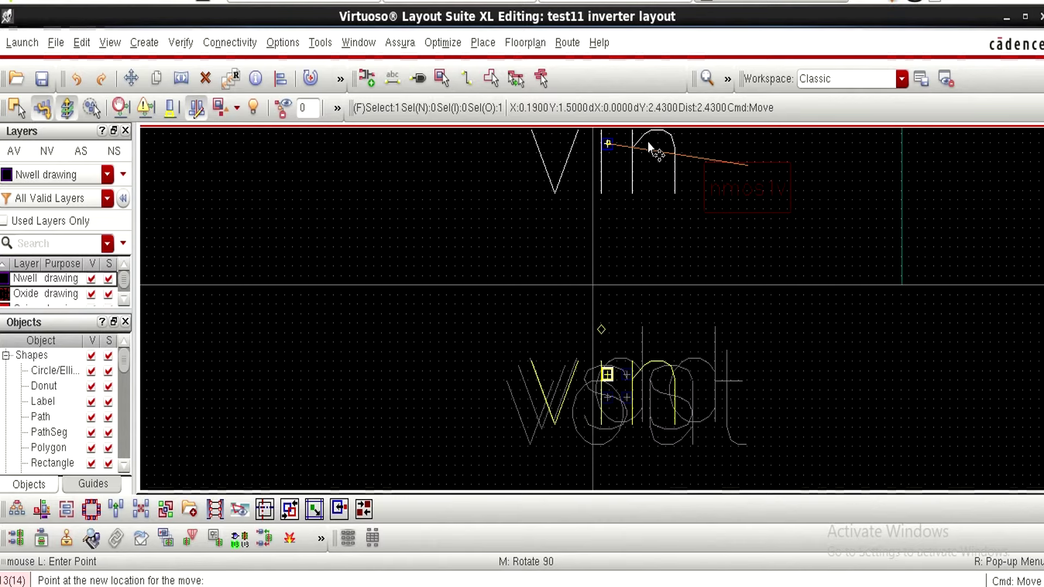
{"action": "scroll", "coordinate": [647, 142], "scroll_direction": "up", "scroll_amount": 3}
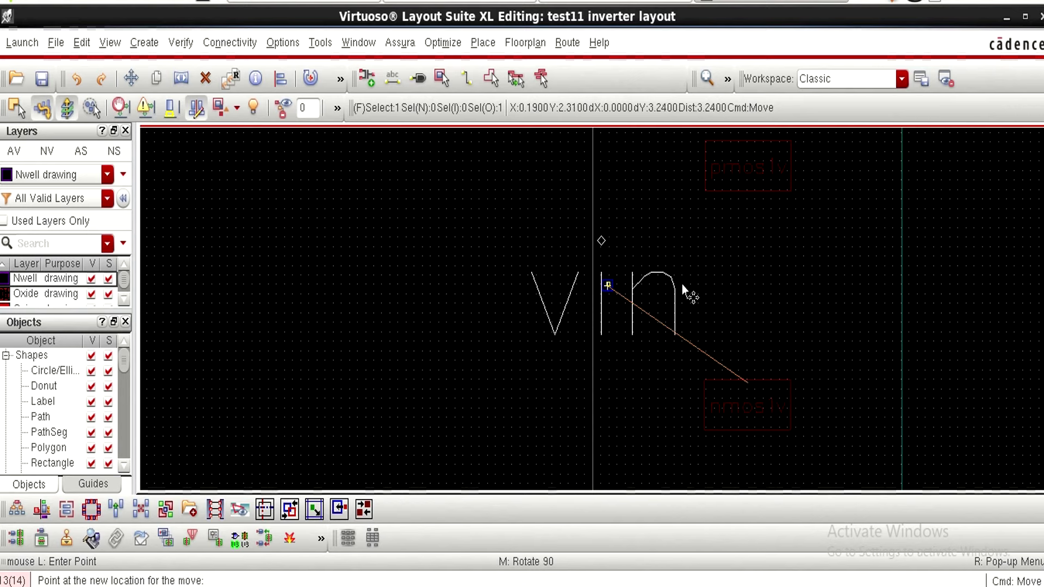
{"action": "left_click", "coordinate": [682, 286]}
{"action": "left_click_drag", "start_coordinate": [607, 285], "coordinate": [657, 286]}
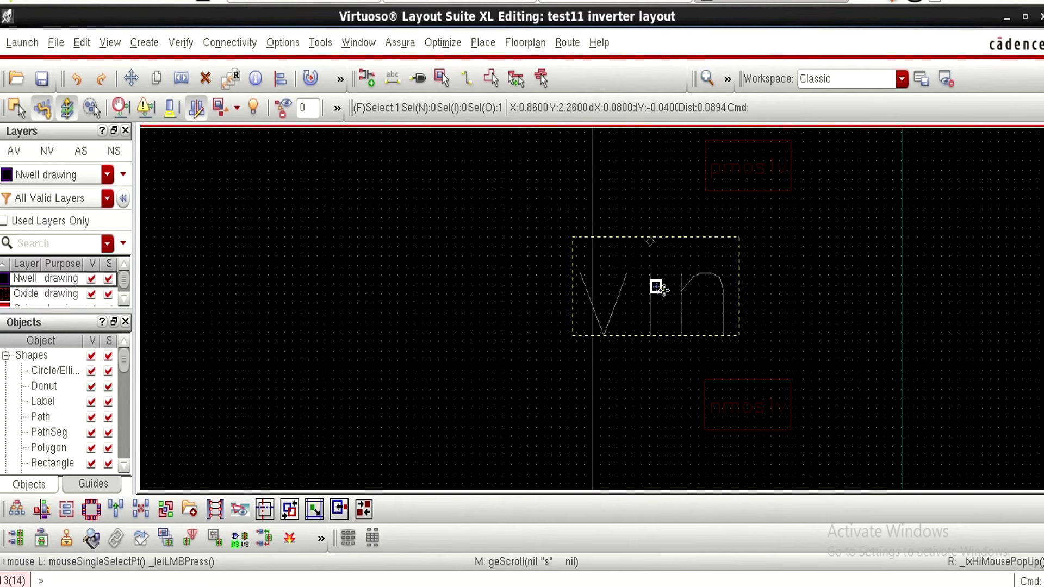
{"action": "scroll", "coordinate": [657, 287], "scroll_direction": "down", "scroll_amount": 2}
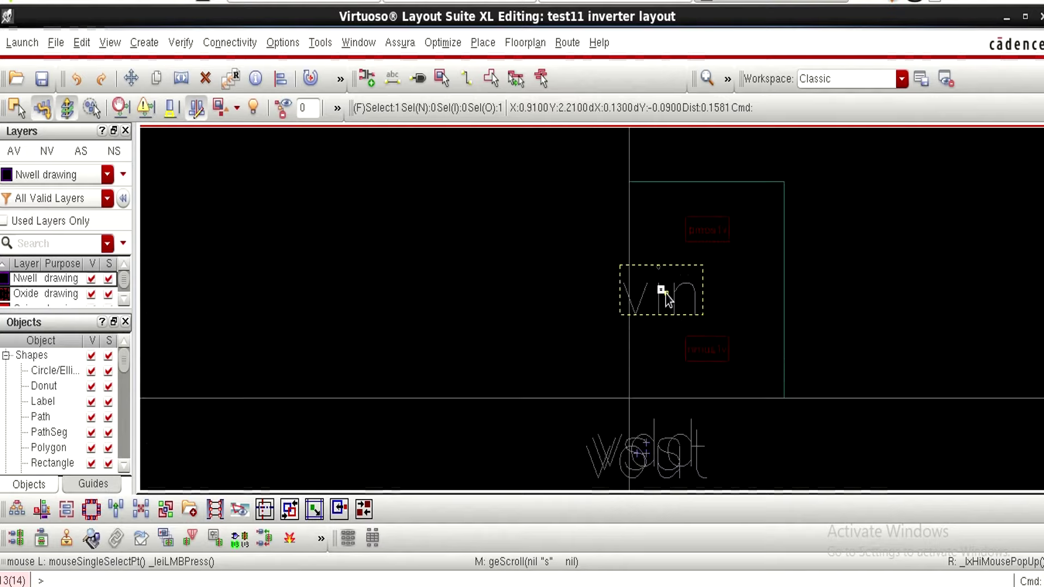
{"action": "left_click_drag", "start_coordinate": [650, 445], "coordinate": [697, 201]}
Move the vout pin inside the PR boundary near its right edge, level with the vin pin.
{"action": "left_click", "coordinate": [643, 456]}
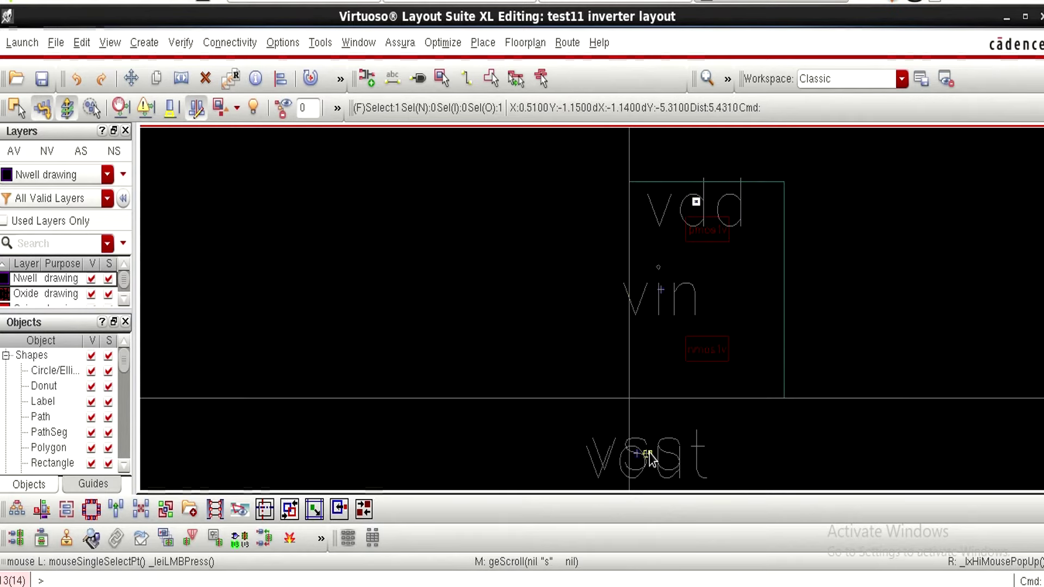
{"action": "left_click_drag", "start_coordinate": [643, 456], "coordinate": [712, 338]}
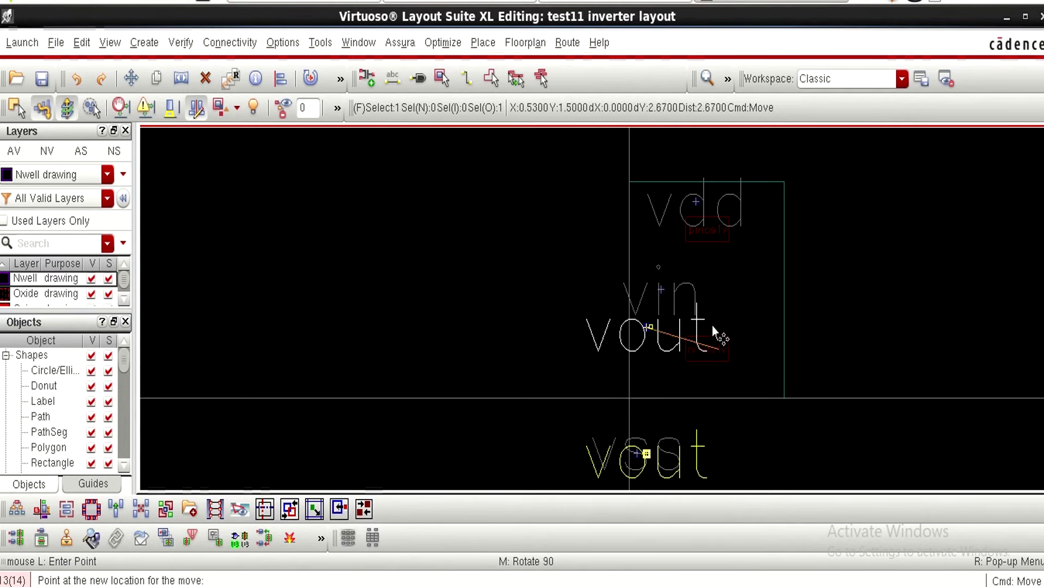
{"action": "left_click", "coordinate": [713, 322]}
{"action": "left_click_drag", "start_coordinate": [647, 322], "coordinate": [743, 325]}
{"action": "key", "text": "m"}
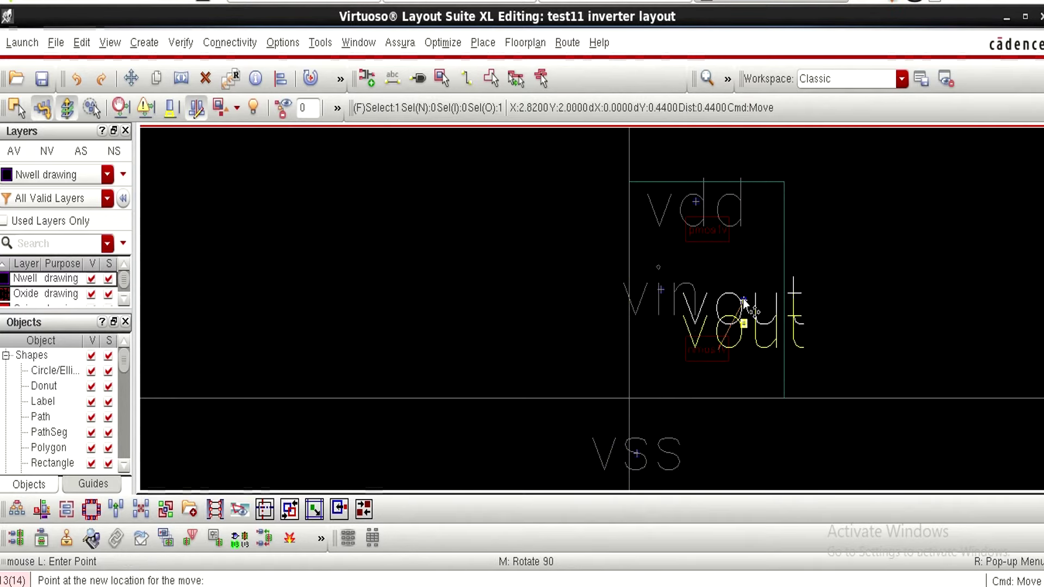
{"action": "left_click", "coordinate": [743, 293]}
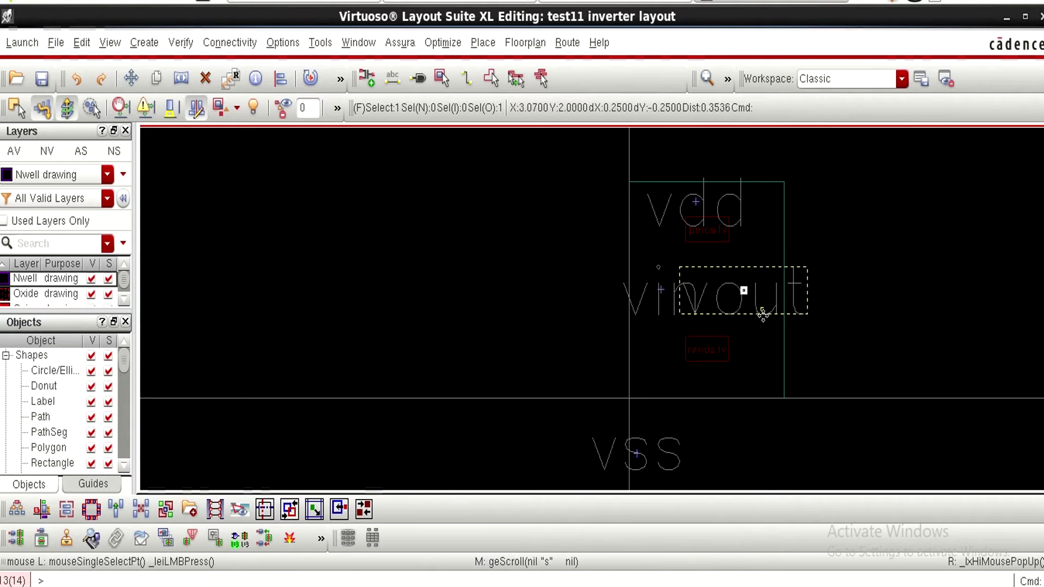
{"action": "left_click", "coordinate": [757, 352]}
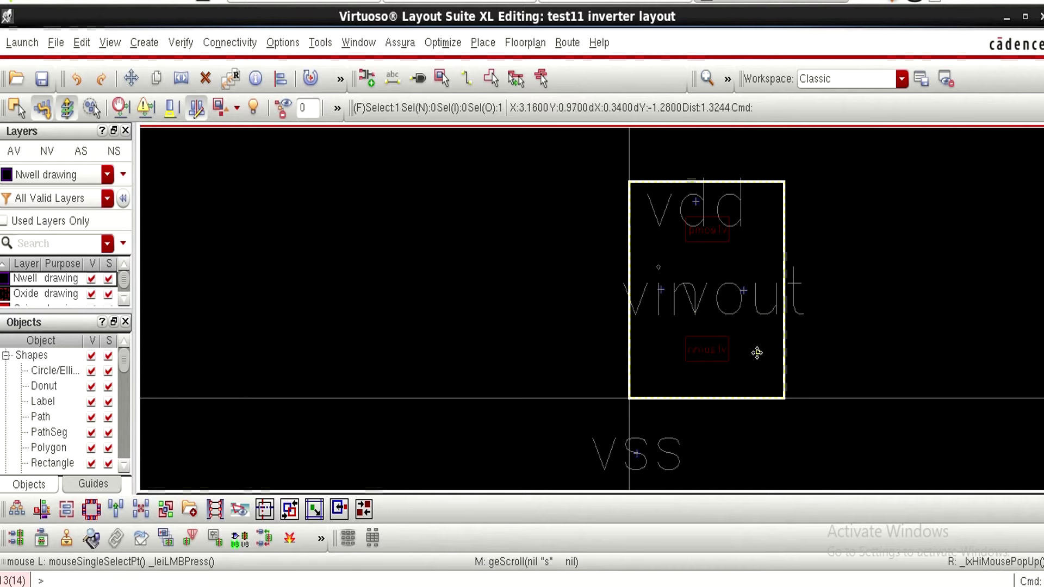
Move the vss pin inside the PR boundary below the nmos1v device, aligned horizontally with the vdd pin.
{"action": "left_click", "coordinate": [644, 456]}
{"action": "key", "text": "m"}
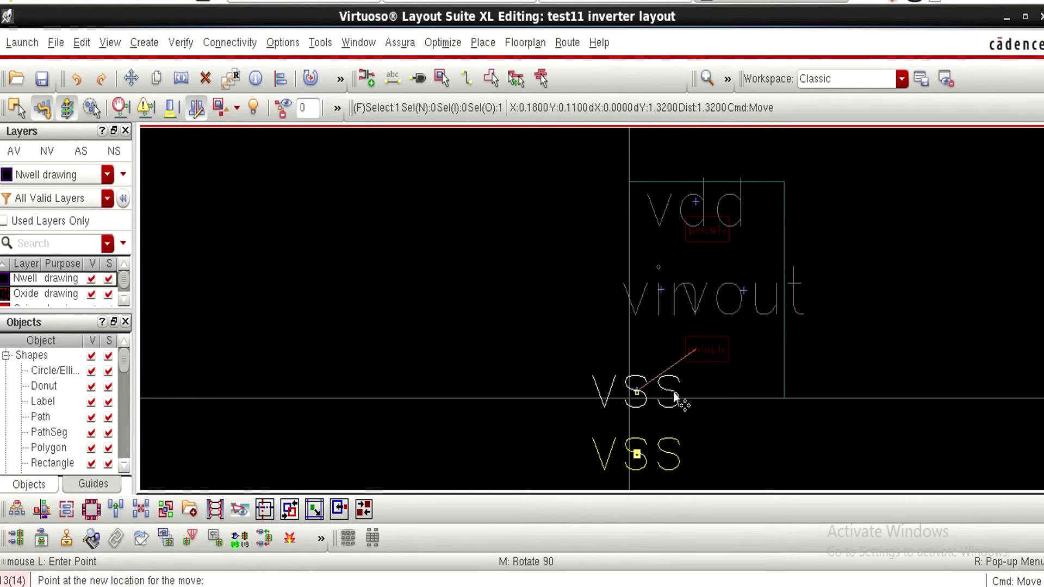
{"action": "left_click", "coordinate": [678, 393]}
{"action": "left_click", "coordinate": [637, 388]}
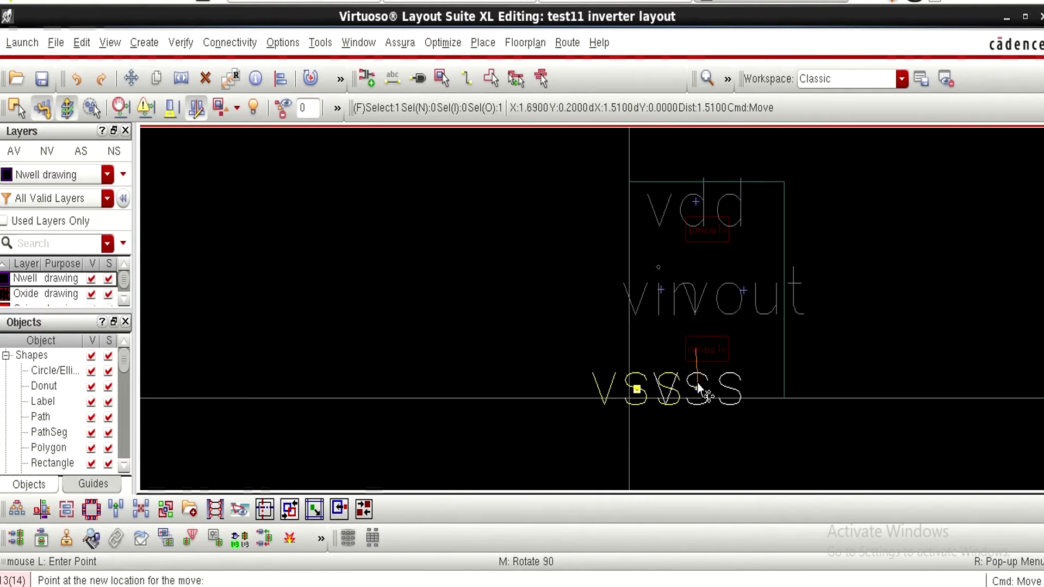
{"action": "left_click", "coordinate": [696, 388]}
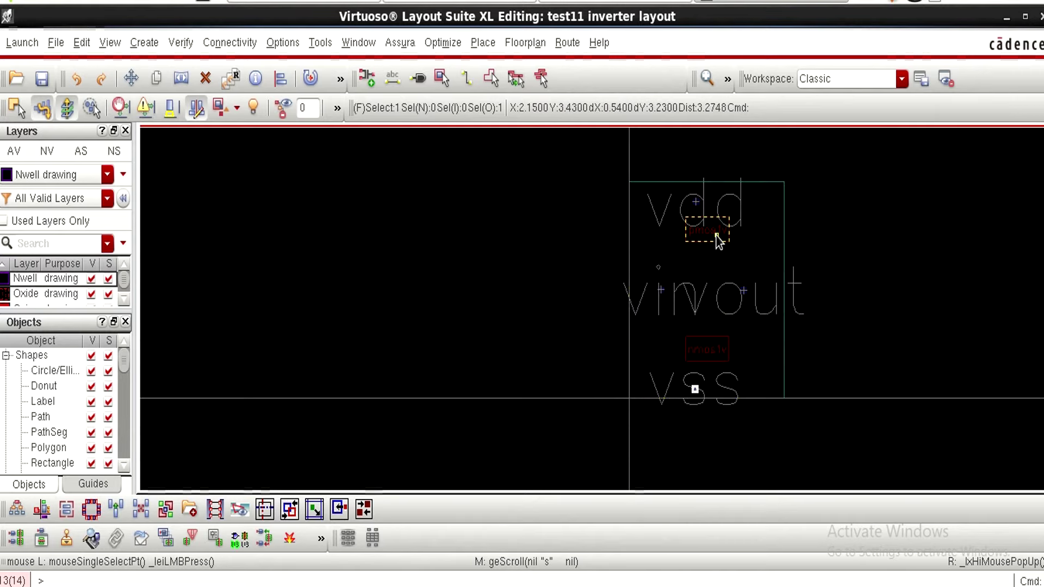
Check the transistor and pin connections in the inverter schematic and return to the layout.
{"action": "scroll", "coordinate": [712, 235], "scroll_direction": "up", "scroll_amount": 2, "text": "ctrl"}
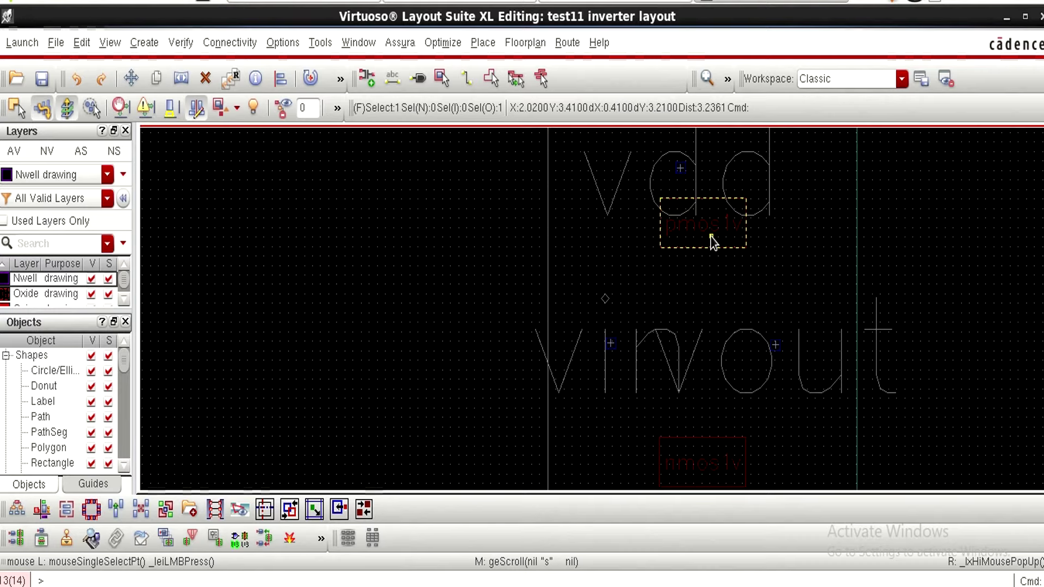
{"action": "key", "text": "alt+Tab"}
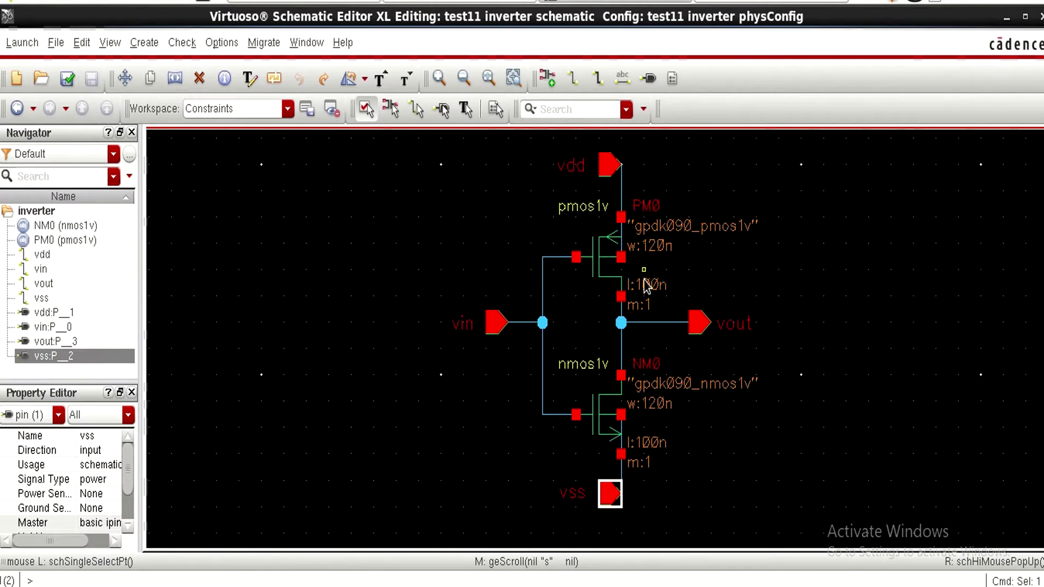
{"action": "left_click", "coordinate": [798, 1]}
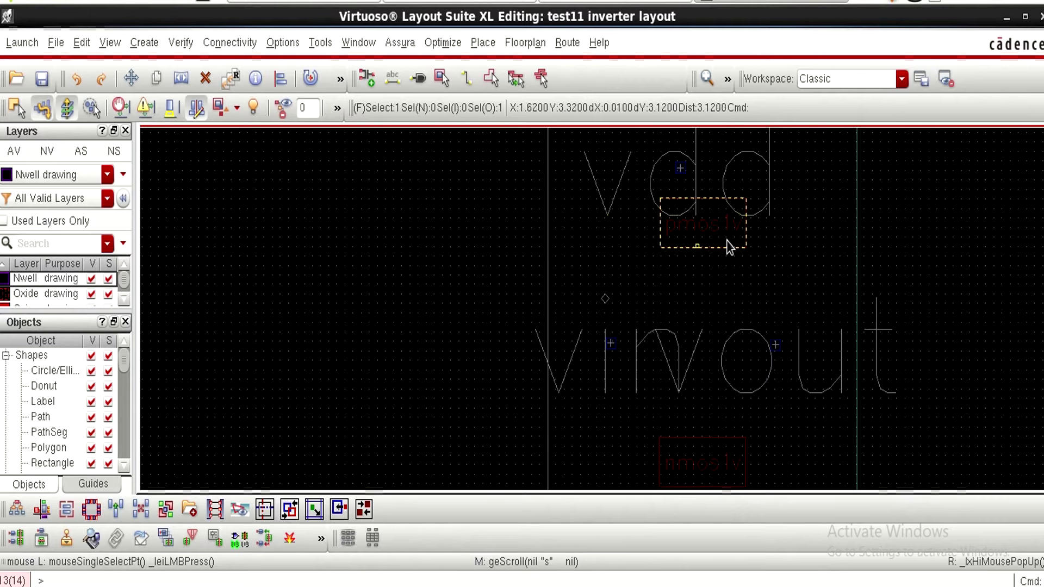
Display all hierarchy levels so the pmos1v and nmos1v devices show their internal layers.
{"action": "key", "text": "shift"}
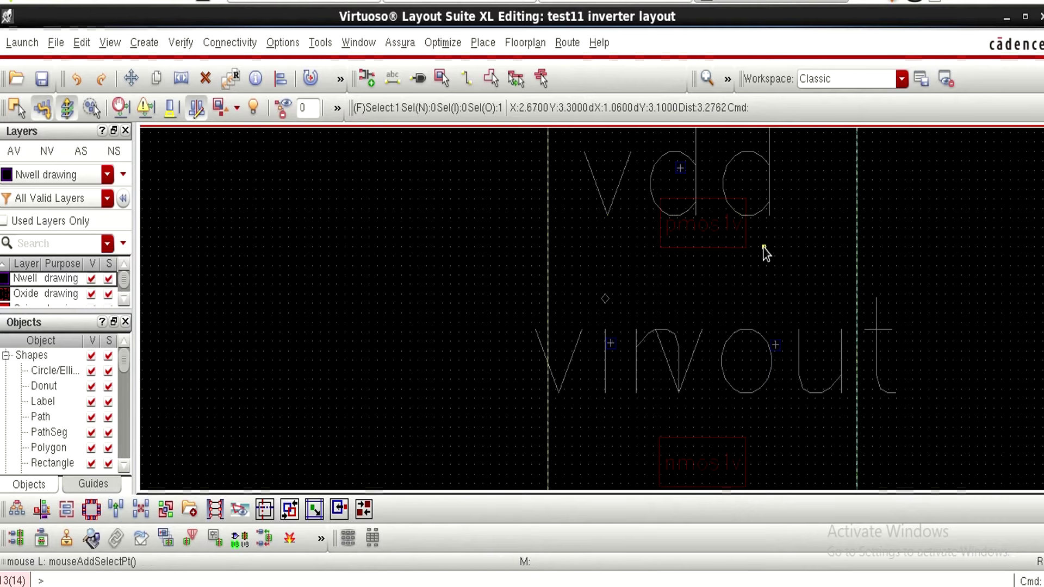
{"action": "key", "text": "shift+f"}
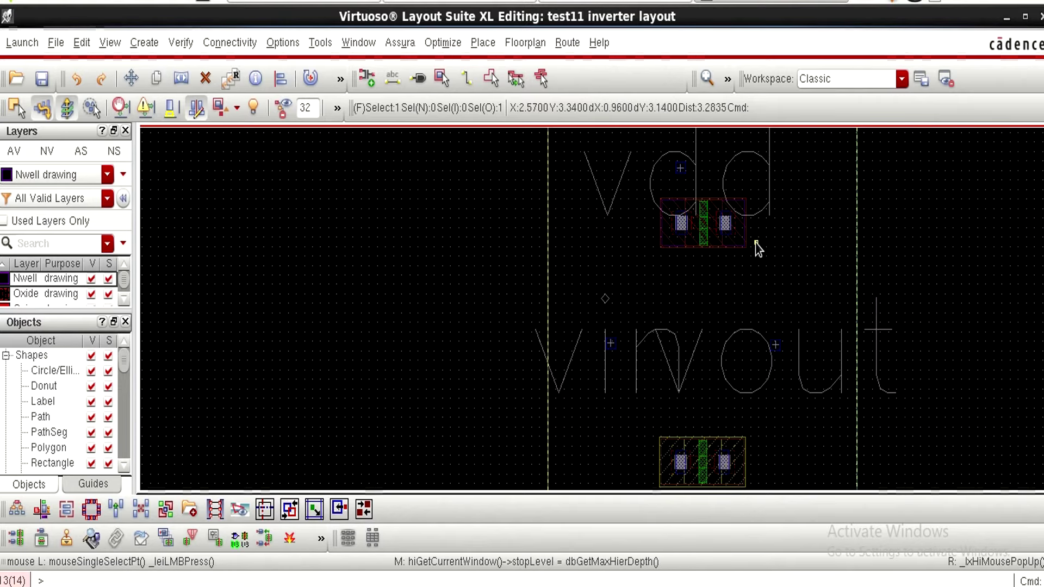
{"action": "scroll", "coordinate": [741, 241], "scroll_direction": "up", "scroll_amount": 3, "text": "ctrl"}
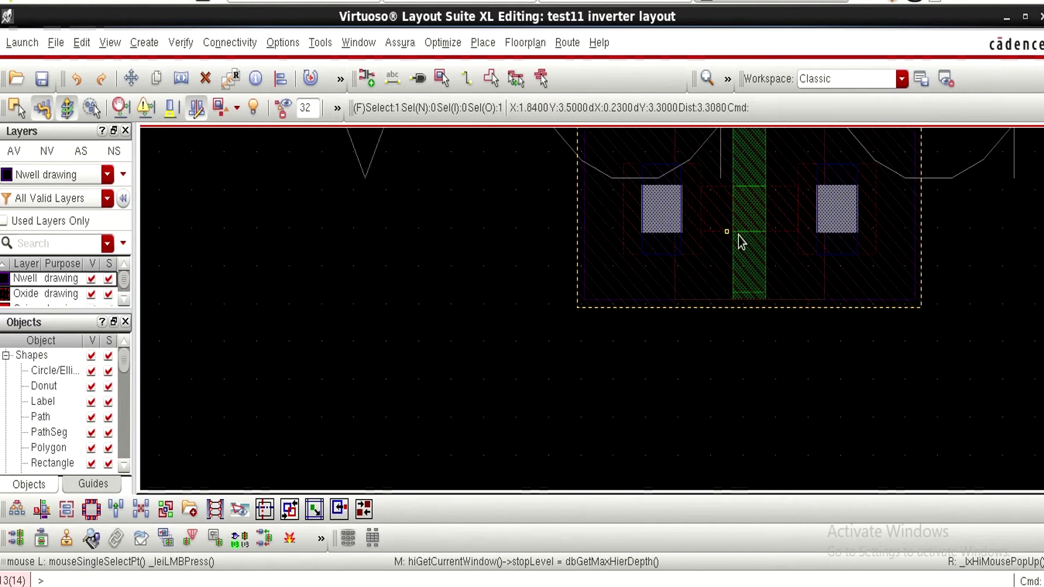
{"action": "scroll", "coordinate": [867, 233], "scroll_direction": "down", "scroll_amount": 3, "text": "ctrl"}
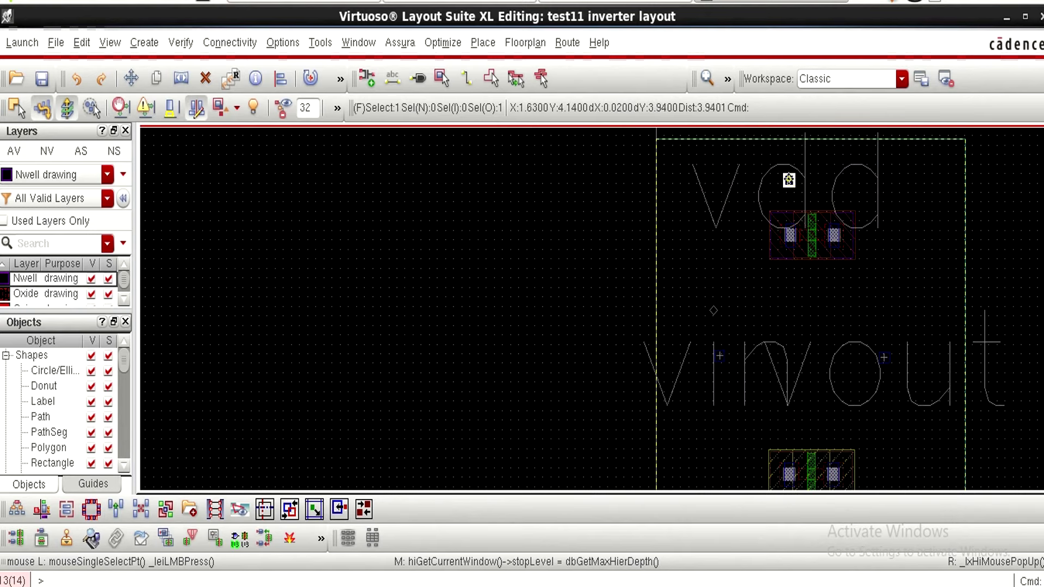
Nudge the vdd pin slightly to the right to line it up with the pmos1v device's left contact.
{"action": "left_click", "coordinate": [788, 180]}
{"action": "key", "text": "m"}
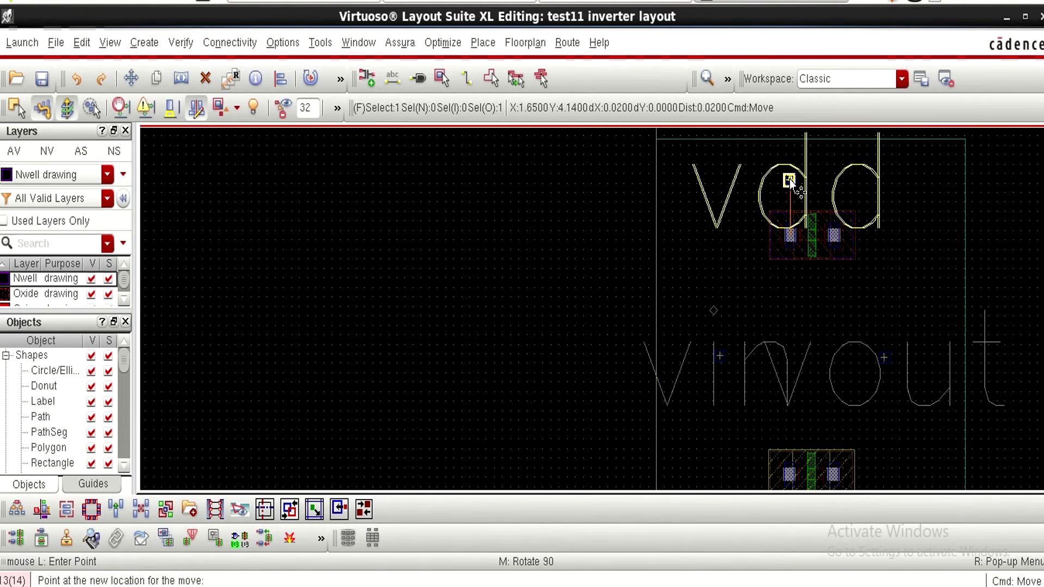
{"action": "left_click", "coordinate": [788, 180]}
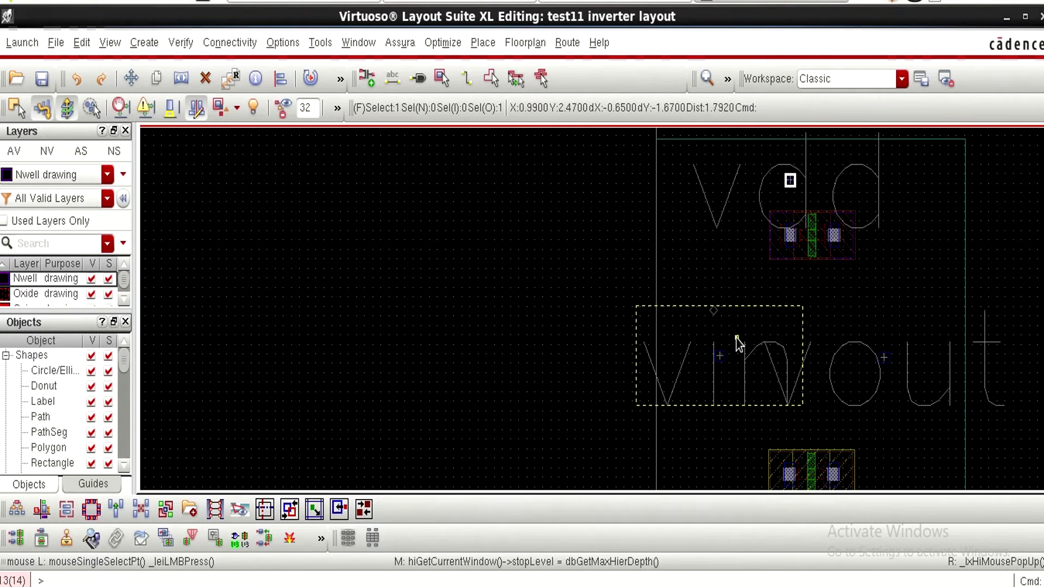
Shrink the layout window, place it beside the inverter schematic and fit the whole layout in view.
{"action": "key", "text": "f"}
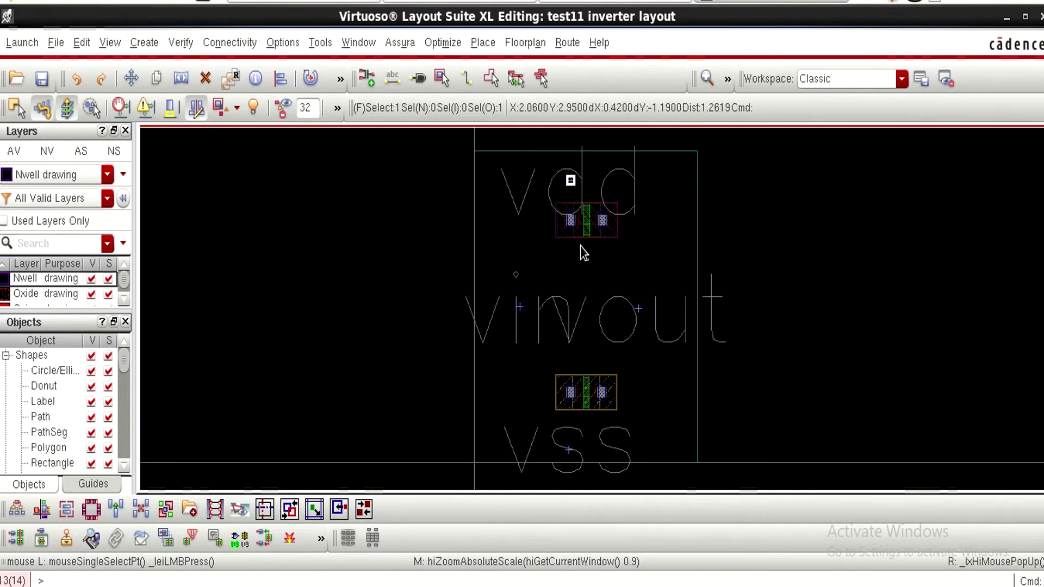
{"action": "left_click", "coordinate": [1027, 19]}
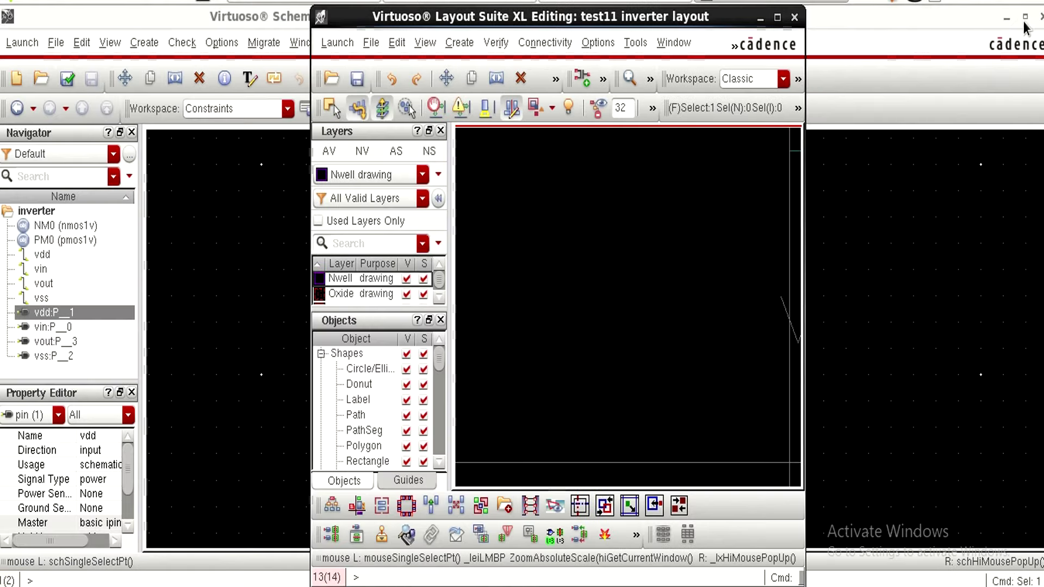
{"action": "left_click_drag", "start_coordinate": [647, 23], "coordinate": [339, 7]}
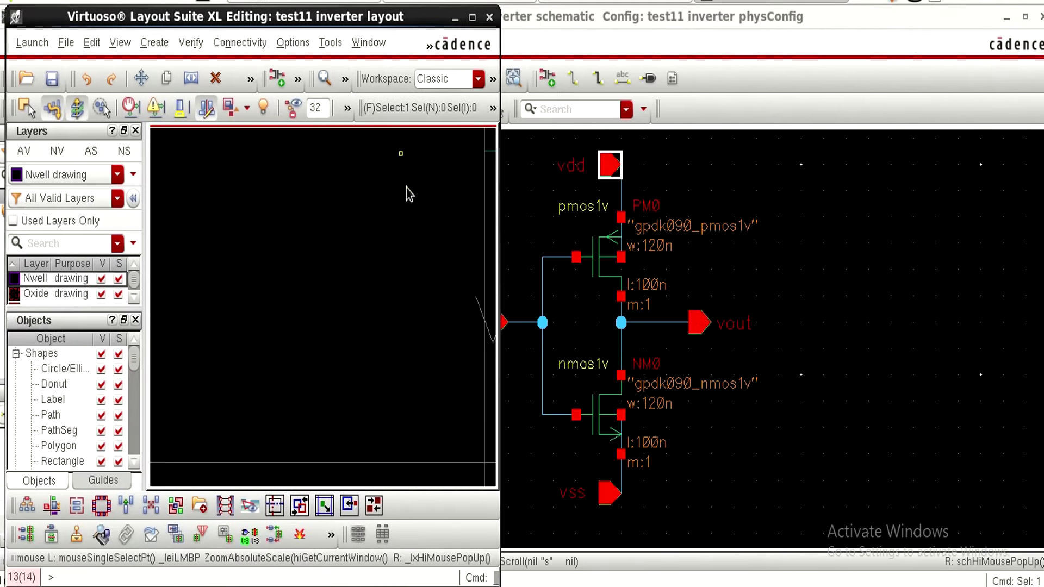
{"action": "left_click", "coordinate": [401, 210]}
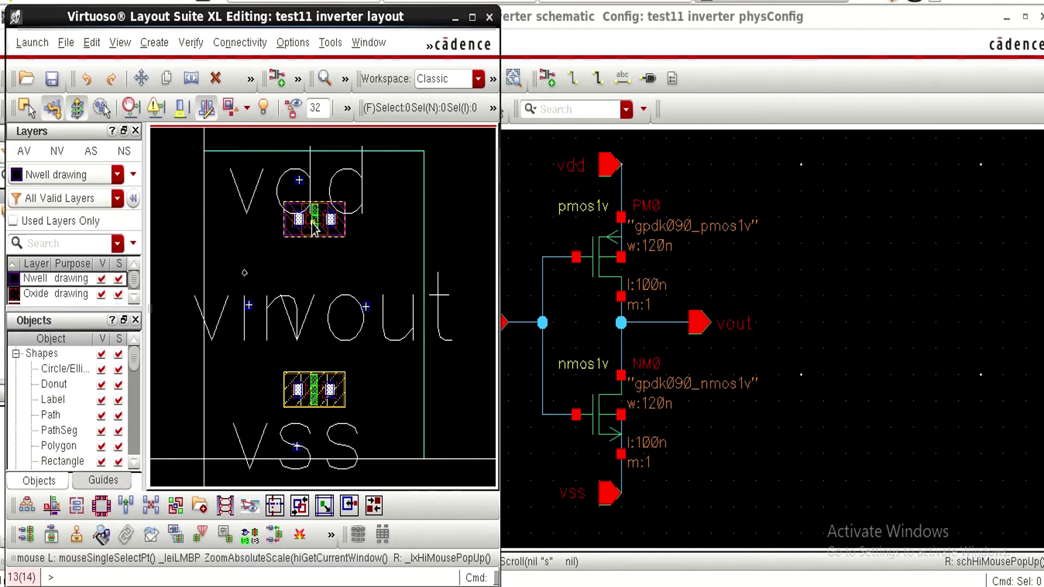
Cross-select the pmos1v device, the nmos1v device and the vin net to match the layout against the inverter schematic.
{"action": "left_click", "coordinate": [313, 221]}
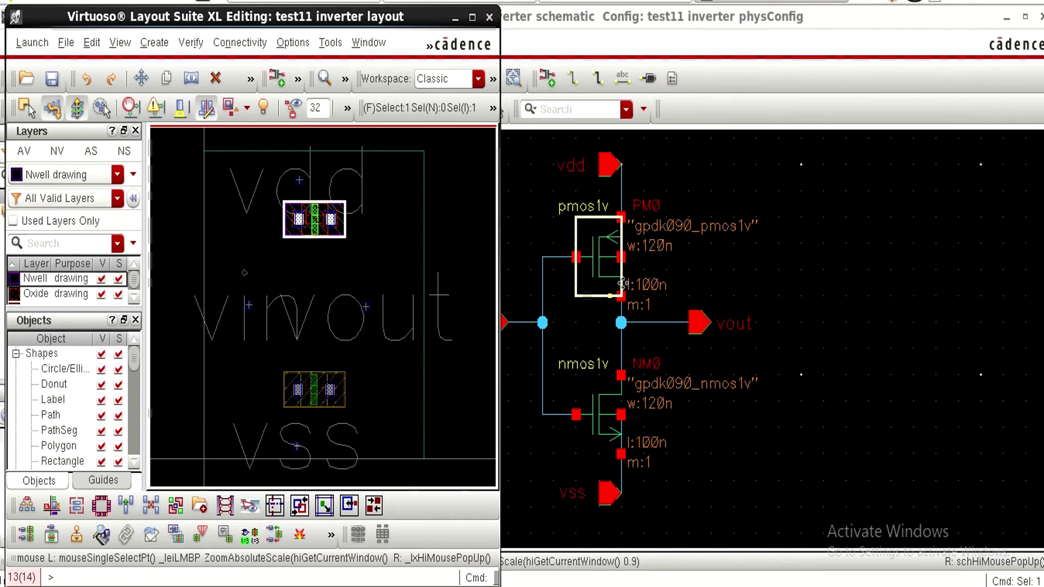
{"action": "left_click", "coordinate": [602, 417]}
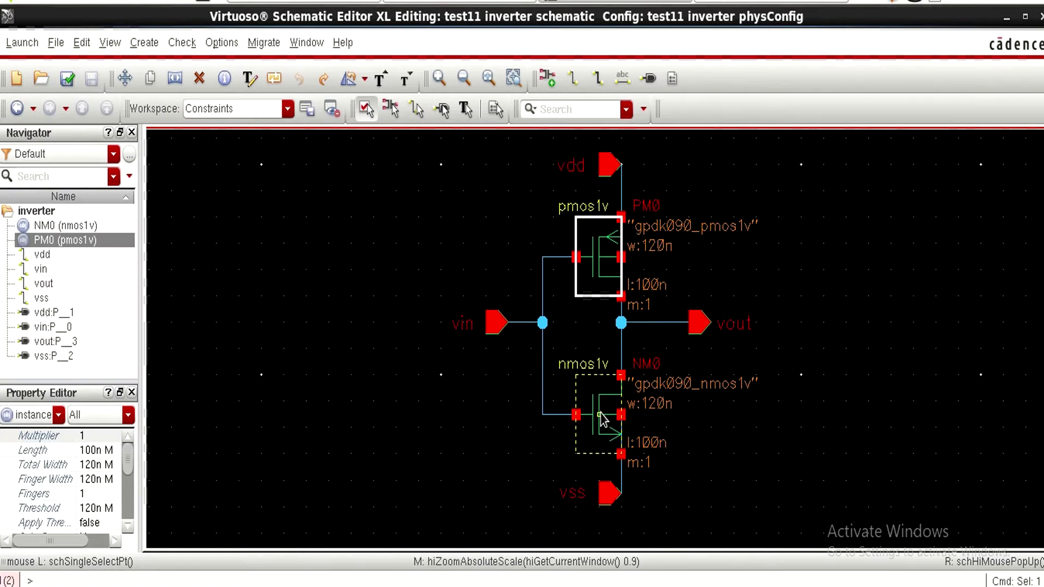
{"action": "left_click", "coordinate": [769, 1]}
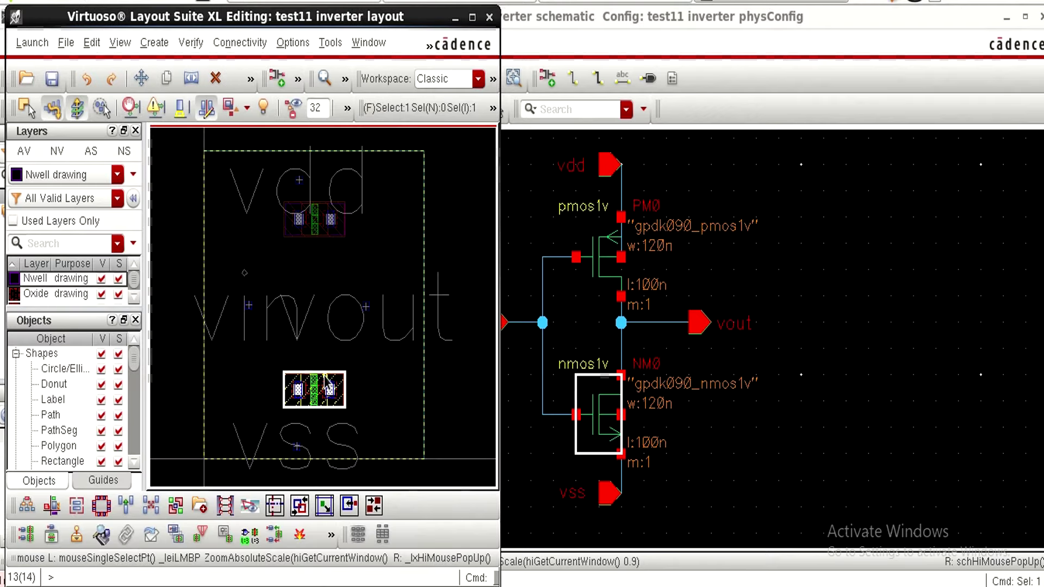
{"action": "left_click", "coordinate": [519, 329]}
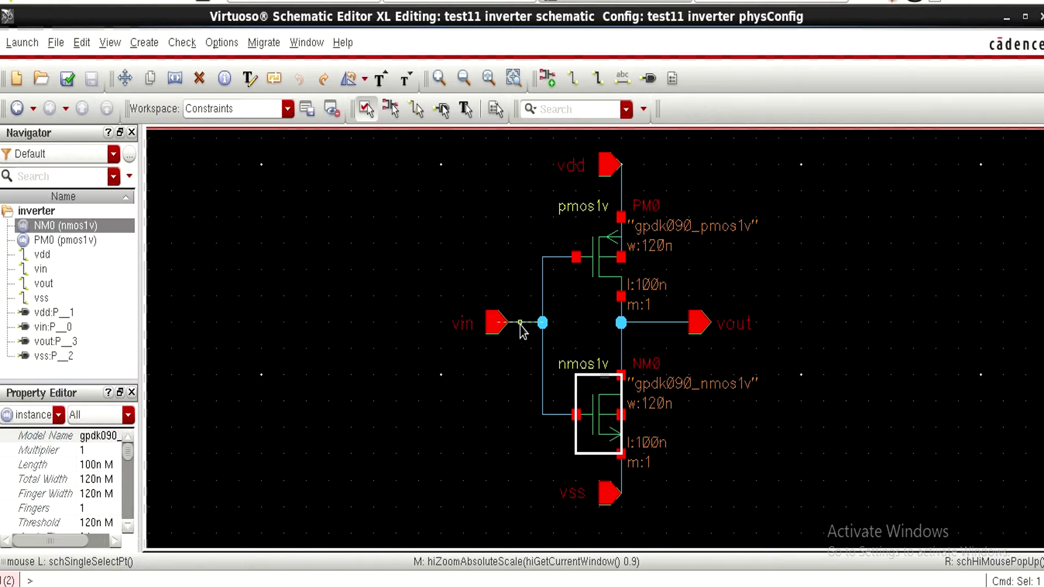
{"action": "left_click", "coordinate": [752, 1]}
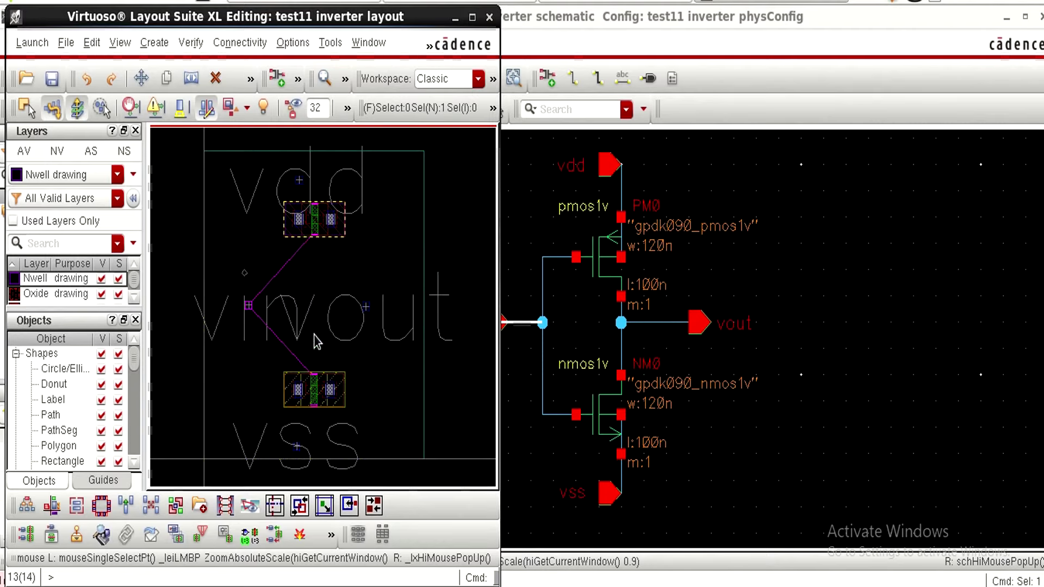
Maximize the layout window and fit the whole inverter layout in view.
{"action": "left_click", "coordinate": [474, 18]}
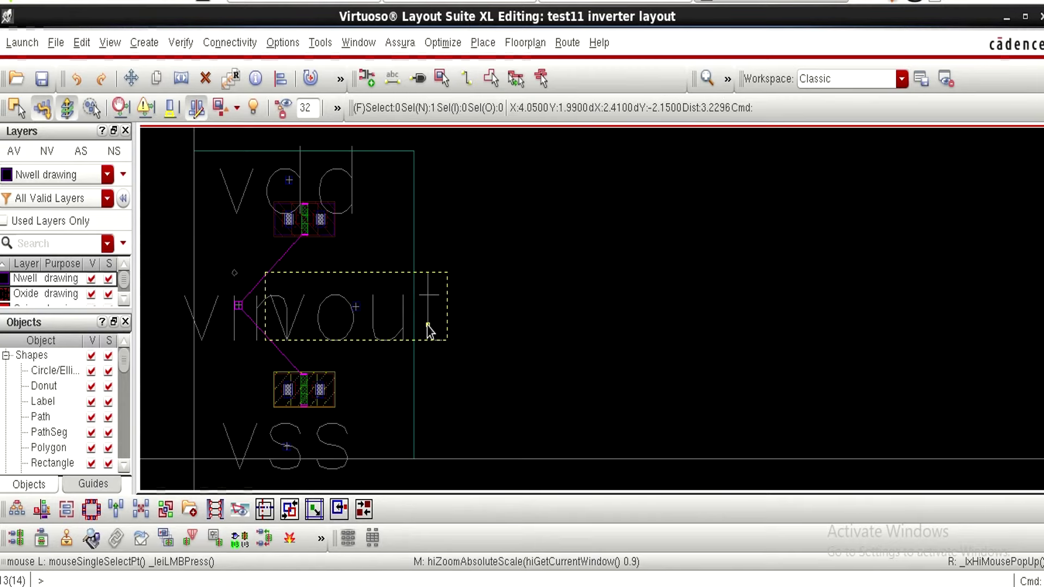
{"action": "key", "text": "f"}
{"action": "scroll", "coordinate": [585, 272], "scroll_direction": "up", "scroll_amount": 2, "text": "ctrl"}
{"action": "scroll", "coordinate": [582, 274], "scroll_direction": "down", "scroll_amount": 2, "text": "ctrl"}
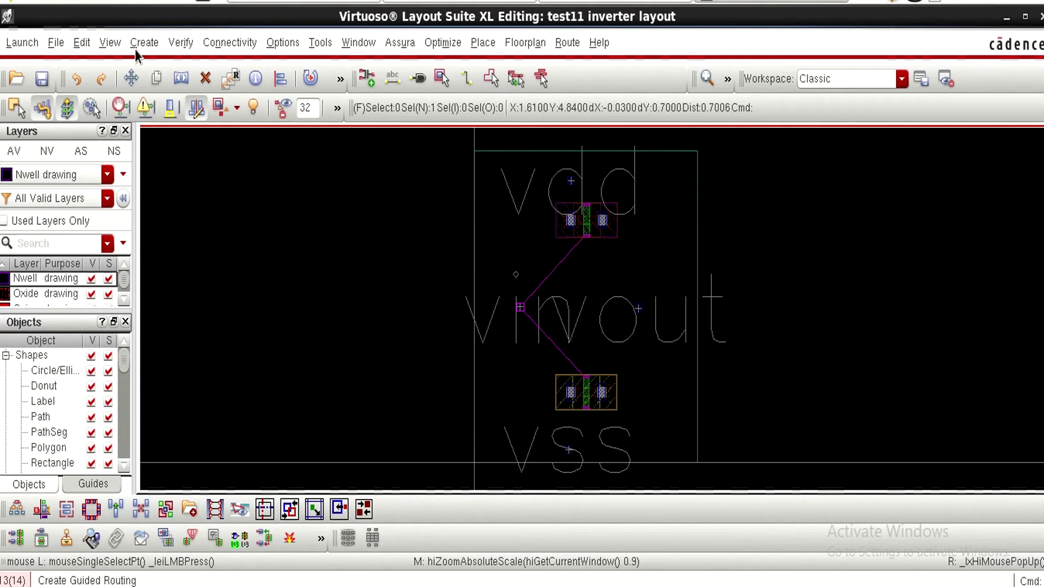
Route a straight vertical Poly wire from the pmos1v gate to the nmos1v gate, checking the vin net in the schematic.
{"action": "left_click", "coordinate": [136, 48]}
{"action": "mouse_move", "coordinate": [161, 89]}
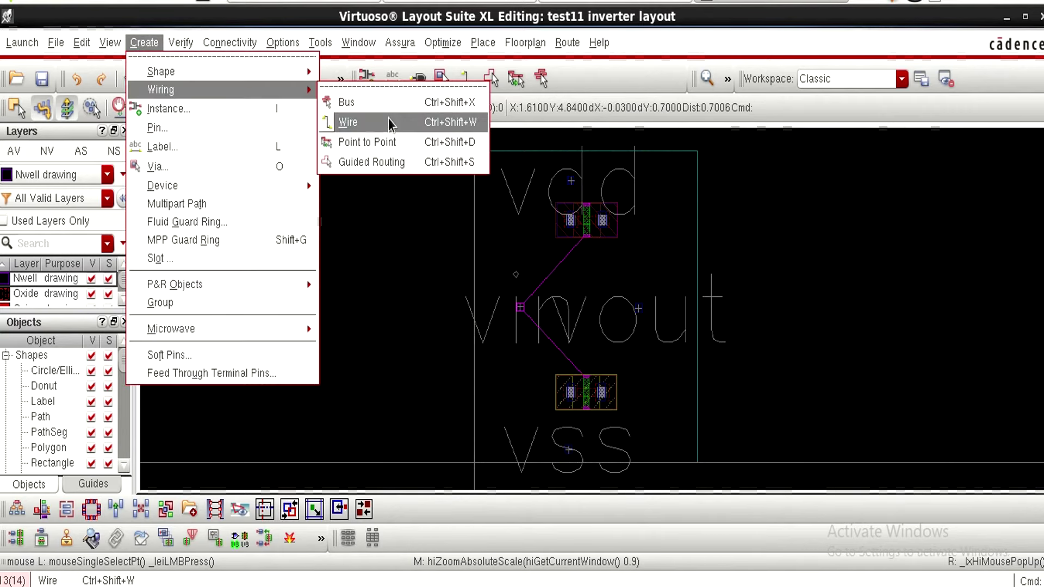
{"action": "left_click", "coordinate": [368, 122]}
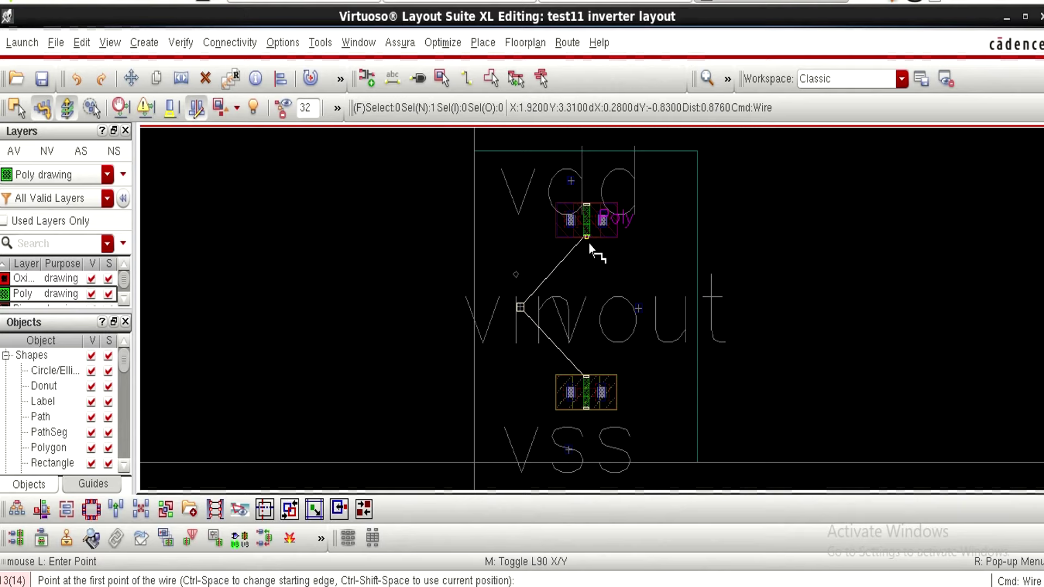
{"action": "scroll", "coordinate": [590, 248], "scroll_direction": "up", "scroll_amount": 2, "text": "ctrl"}
{"action": "scroll", "coordinate": [595, 249], "scroll_direction": "down", "scroll_amount": 1, "text": "ctrl"}
{"action": "scroll", "coordinate": [595, 249], "scroll_direction": "up", "scroll_amount": 1, "text": "ctrl"}
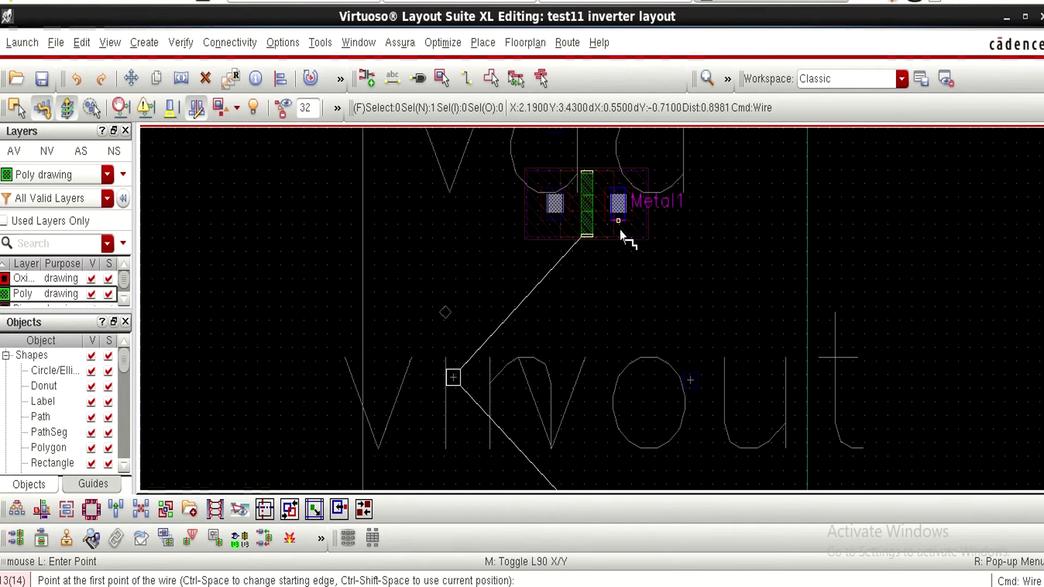
{"action": "left_click", "coordinate": [144, 42]}
{"action": "mouse_move", "coordinate": [169, 92]}
{"action": "left_click", "coordinate": [348, 122]}
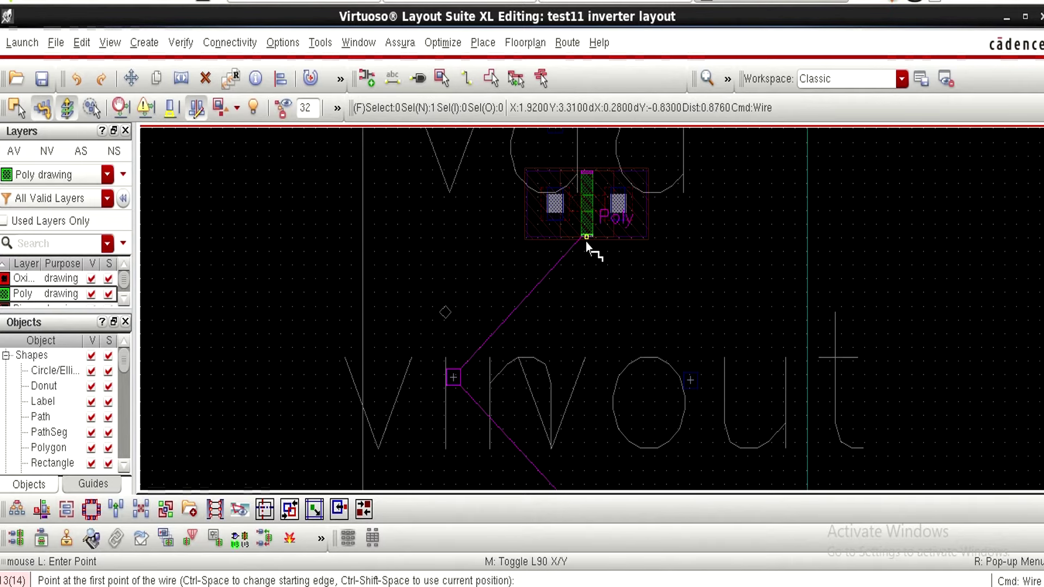
{"action": "scroll", "coordinate": [586, 245], "scroll_direction": "down", "scroll_amount": 2}
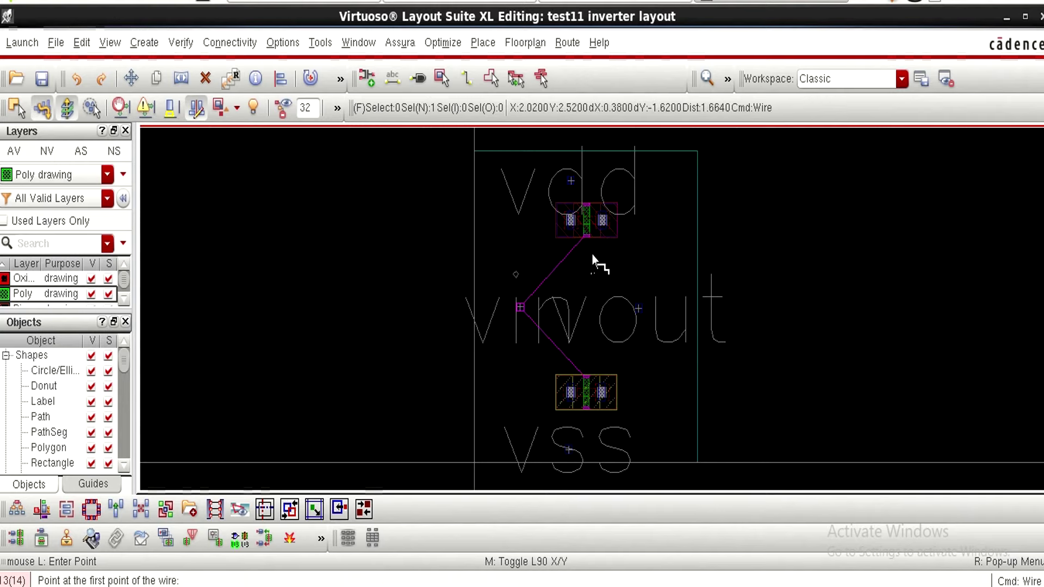
{"action": "left_click", "coordinate": [614, 4]}
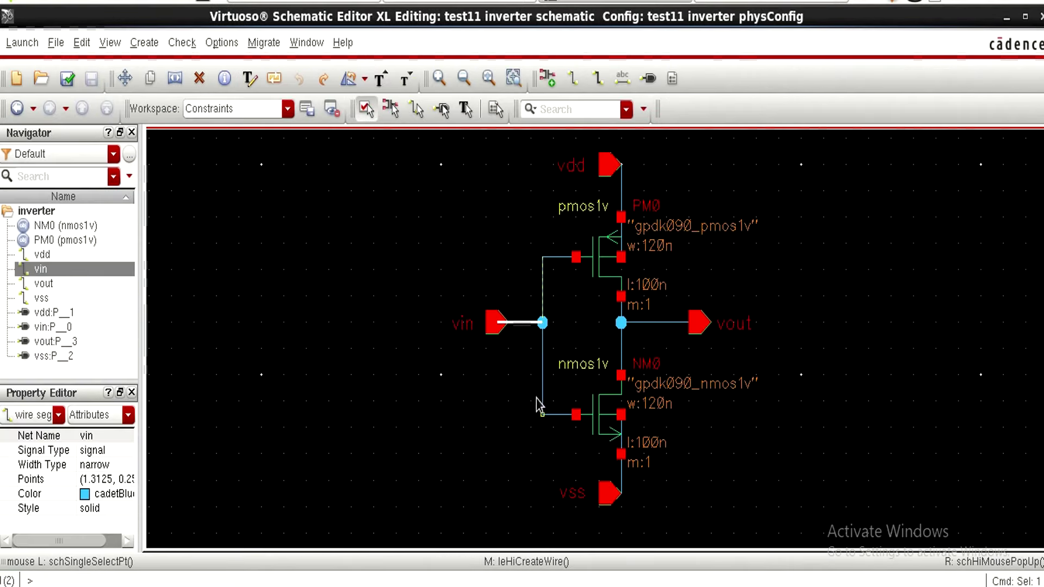
{"action": "left_click", "coordinate": [734, 3]}
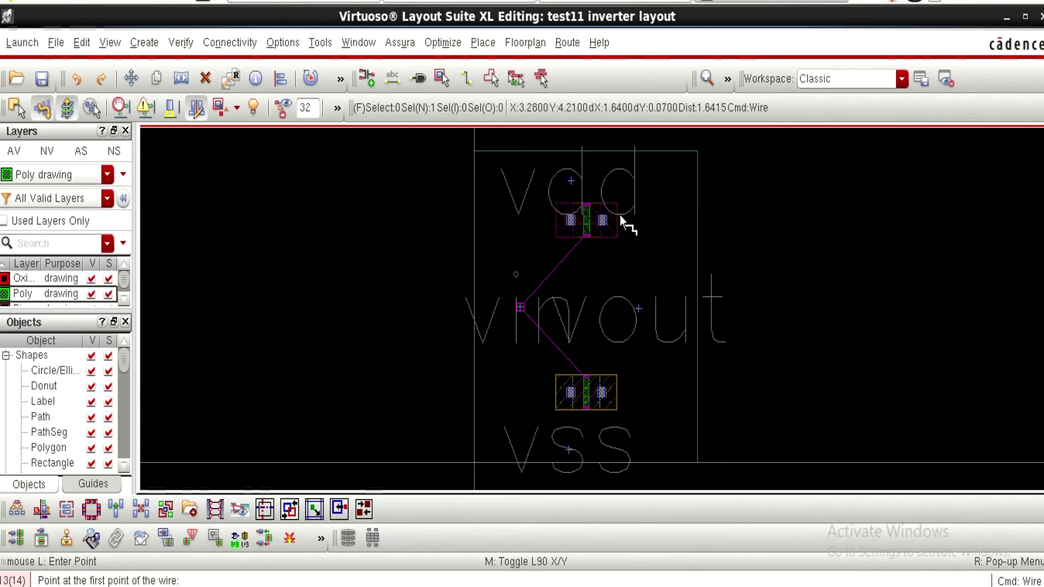
{"action": "left_click", "coordinate": [586, 239]}
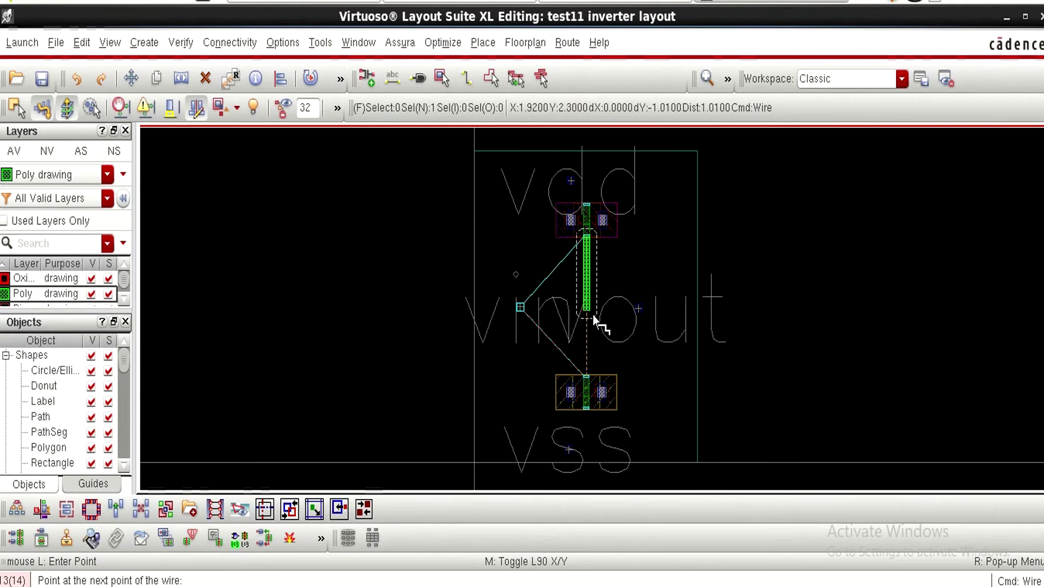
{"action": "double_click", "coordinate": [591, 377]}
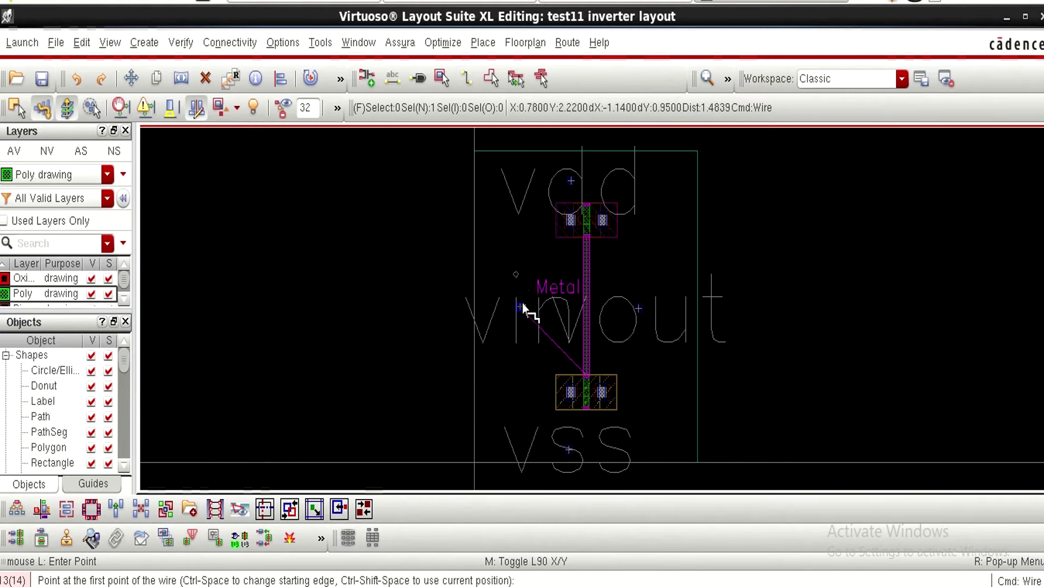
Route a horizontal Metal1 wire from the vin pin towards the Poly gate wire, ending it short of the Poly, and clear the selection.
{"action": "scroll", "coordinate": [521, 307], "scroll_direction": "up", "scroll_amount": 3}
{"action": "scroll", "coordinate": [521, 307], "scroll_direction": "down", "scroll_amount": 1}
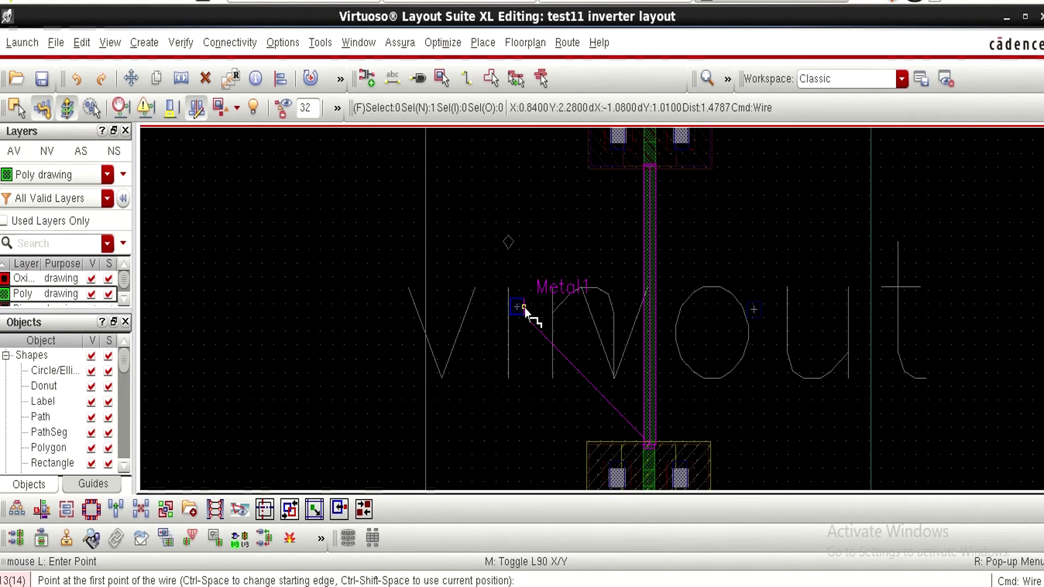
{"action": "left_click", "coordinate": [524, 308]}
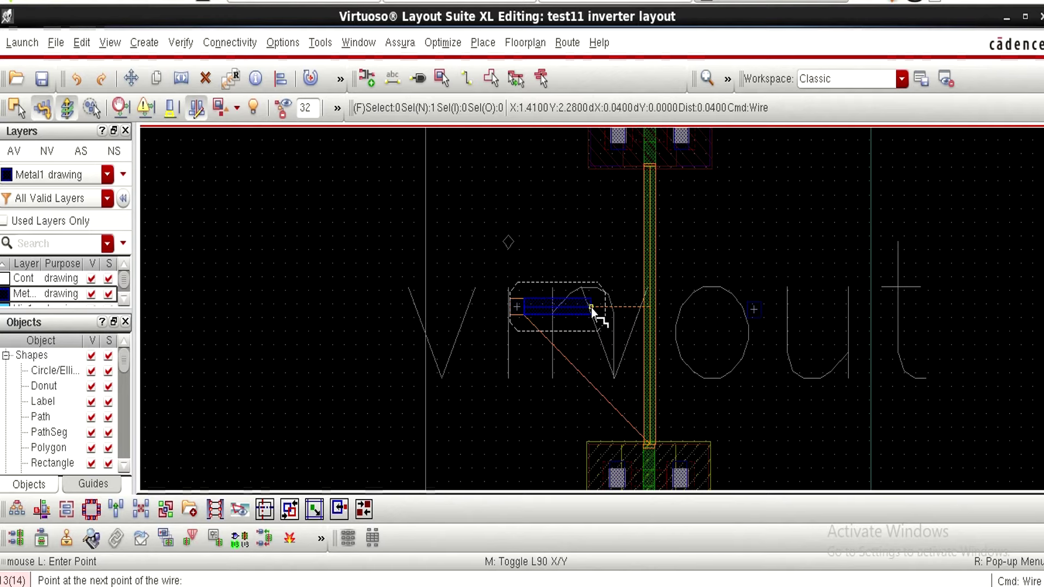
{"action": "double_click", "coordinate": [592, 308]}
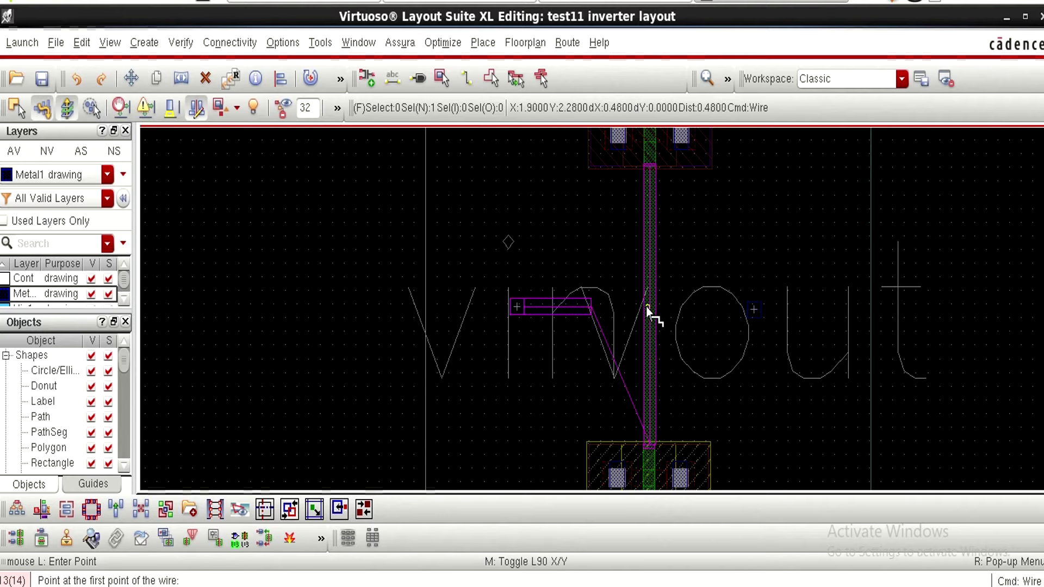
{"action": "key", "text": "Escape"}
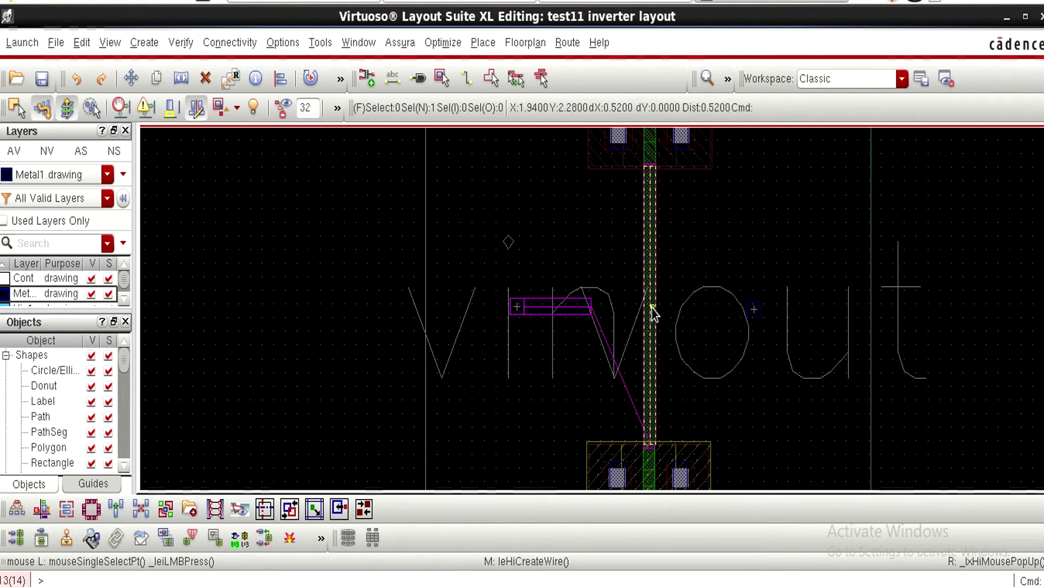
{"action": "left_click", "coordinate": [613, 266]}
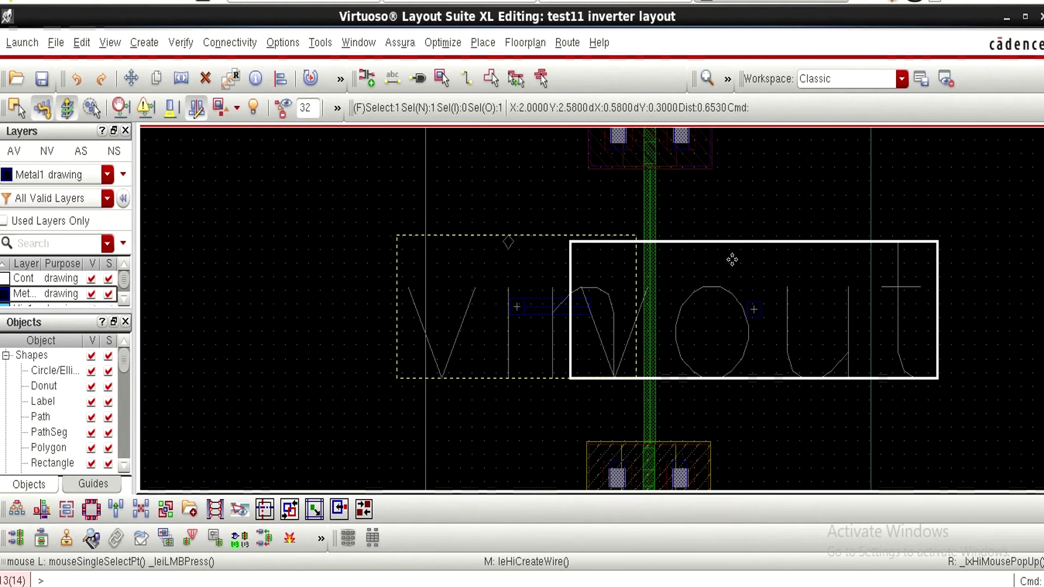
{"action": "left_click", "coordinate": [754, 209]}
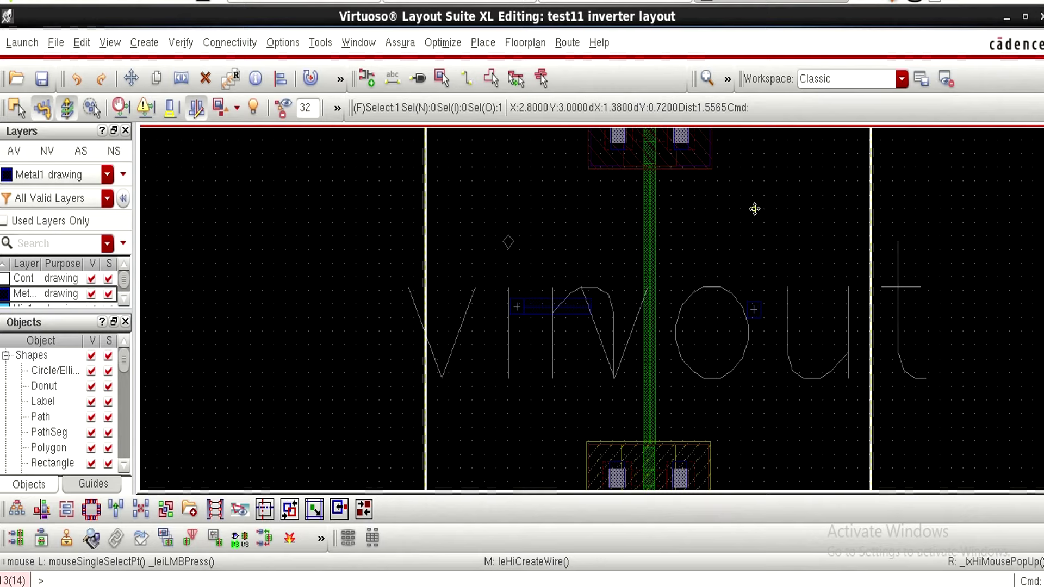
{"action": "left_click", "coordinate": [902, 217]}
{"action": "key", "text": "ctrl+p"}
Route a horizontal Poly wire from the vertical gate wire back to the vin Metal1 wire so their ends overlap.
{"action": "left_click", "coordinate": [148, 45]}
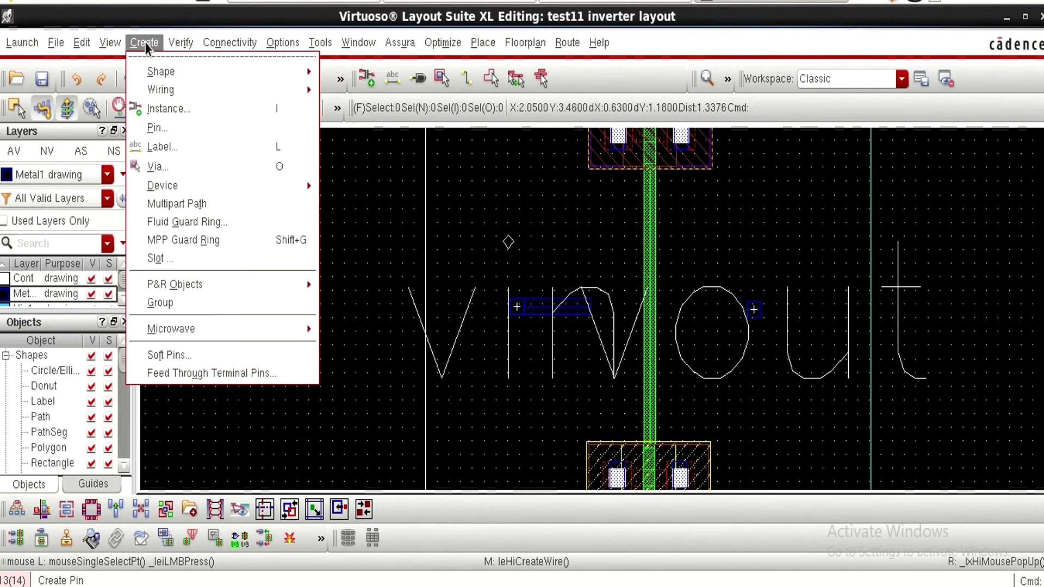
{"action": "mouse_move", "coordinate": [303, 97]}
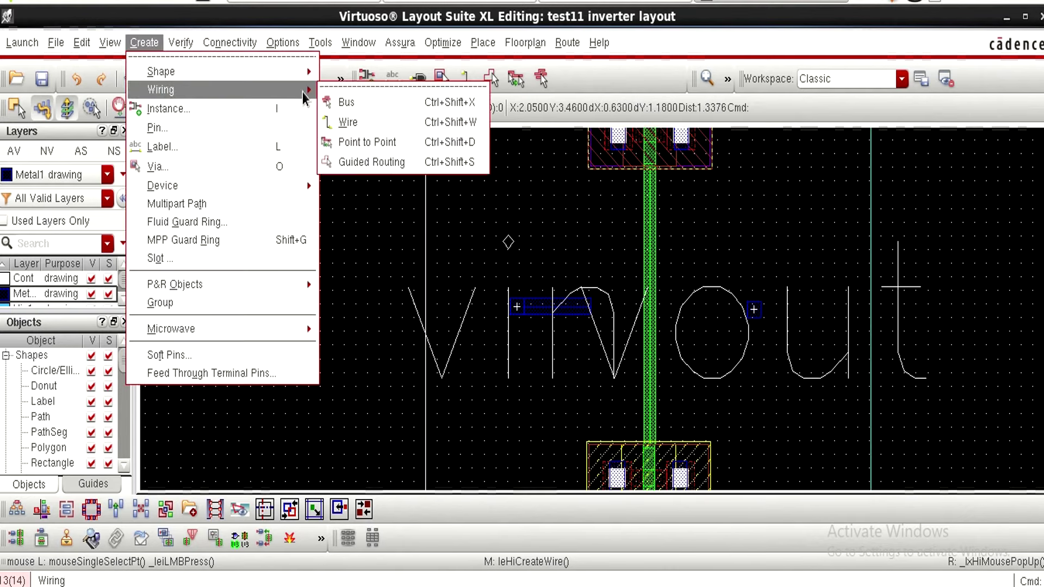
{"action": "left_click", "coordinate": [348, 122]}
{"action": "left_click", "coordinate": [649, 305]}
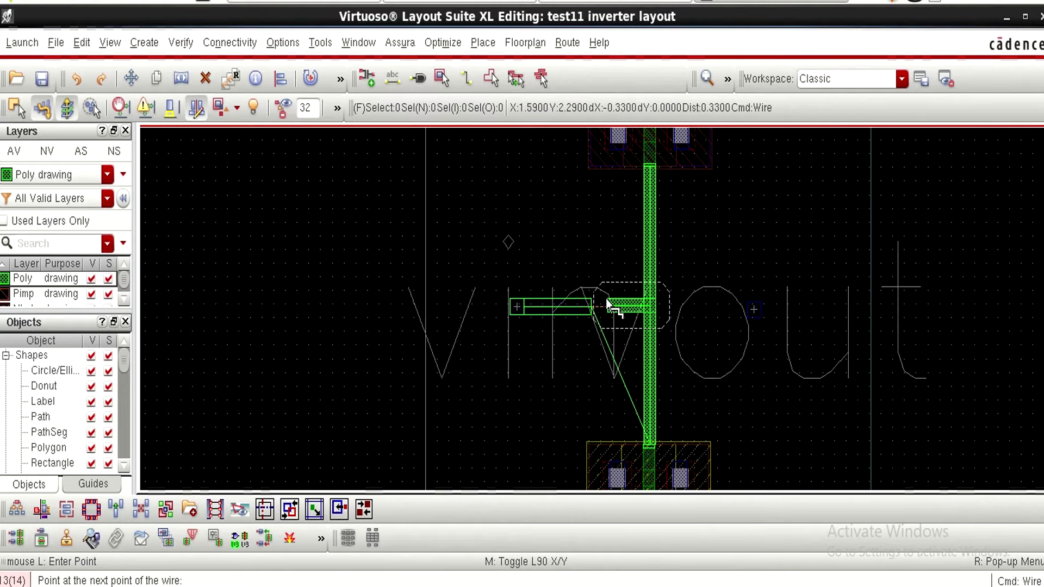
{"action": "double_click", "coordinate": [577, 301]}
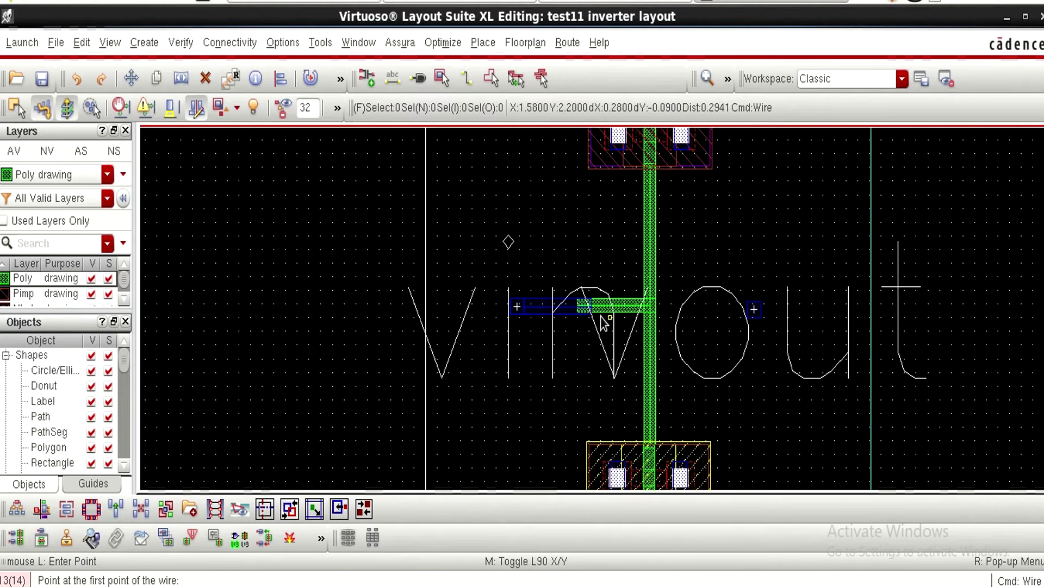
{"action": "key", "text": "Escape"}
Place a single M1_POv via on the overlap of the vin Metal1 wire and the Poly branch.
{"action": "scroll", "coordinate": [590, 313], "scroll_direction": "up", "scroll_amount": 2, "text": "ctrl"}
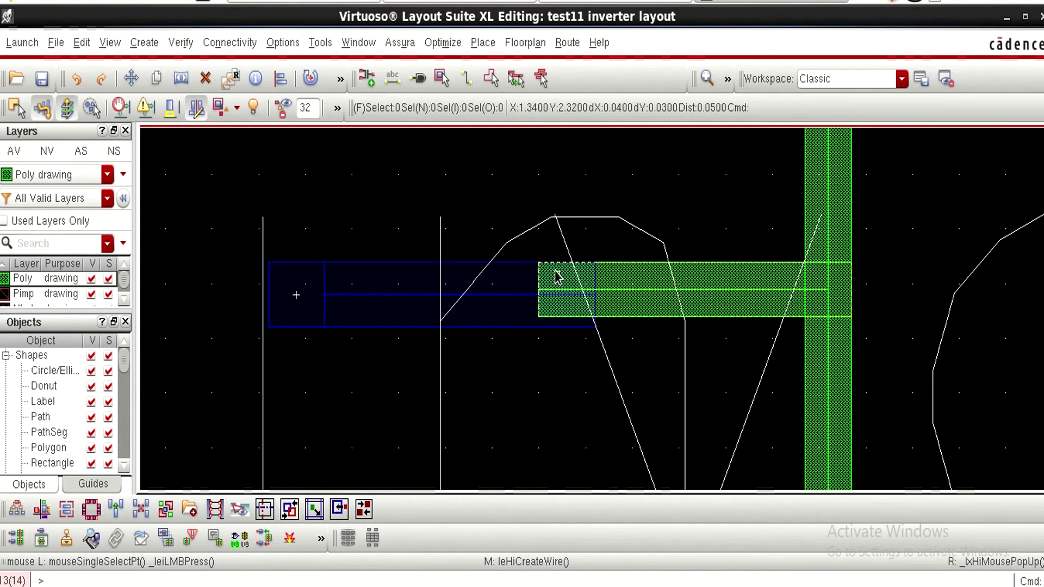
{"action": "key", "text": "m"}
{"action": "key", "text": "c"}
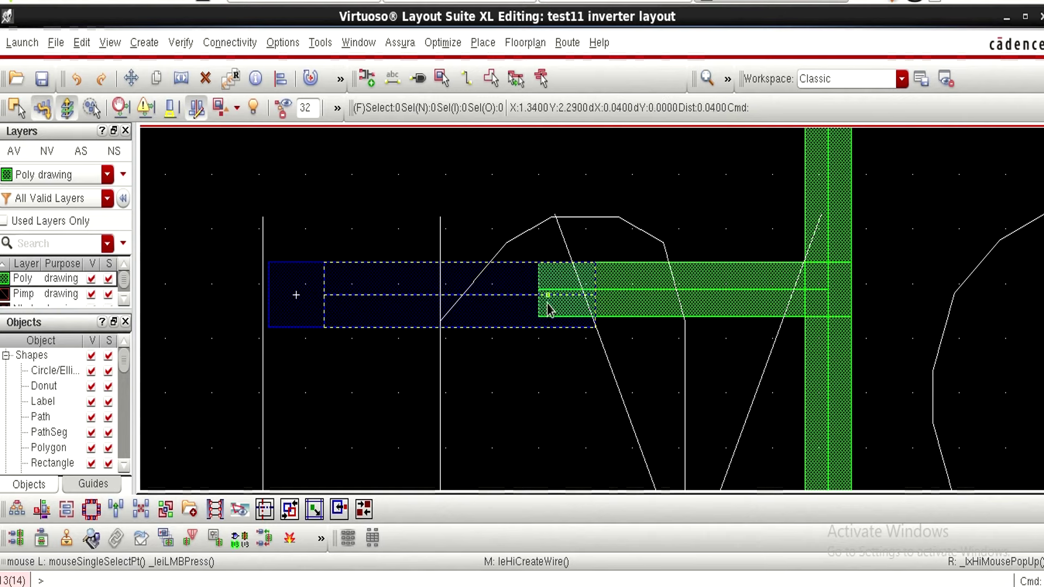
{"action": "key", "text": "s"}
{"action": "left_click", "coordinate": [144, 44]}
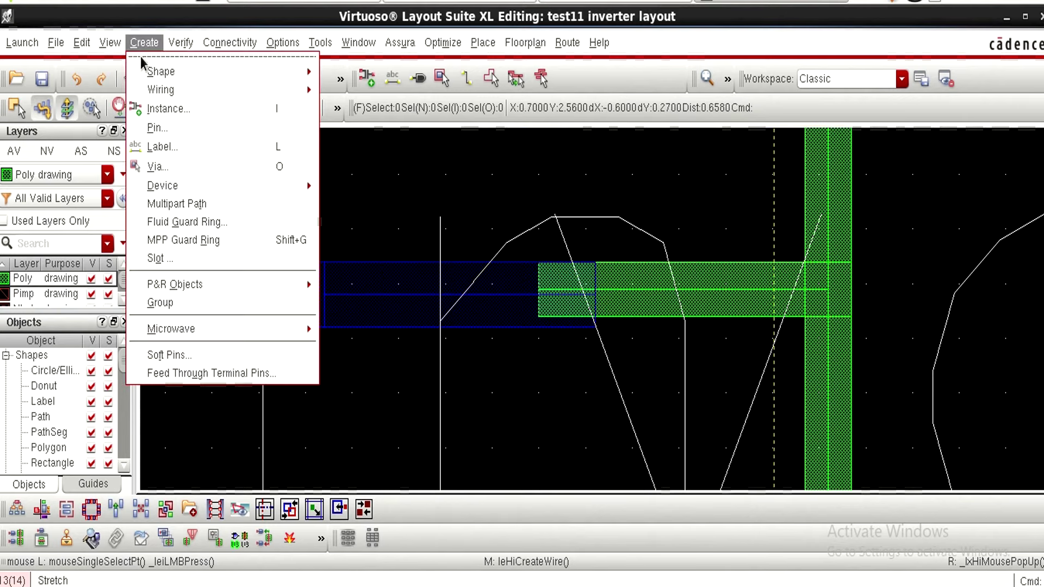
{"action": "left_click", "coordinate": [161, 167]}
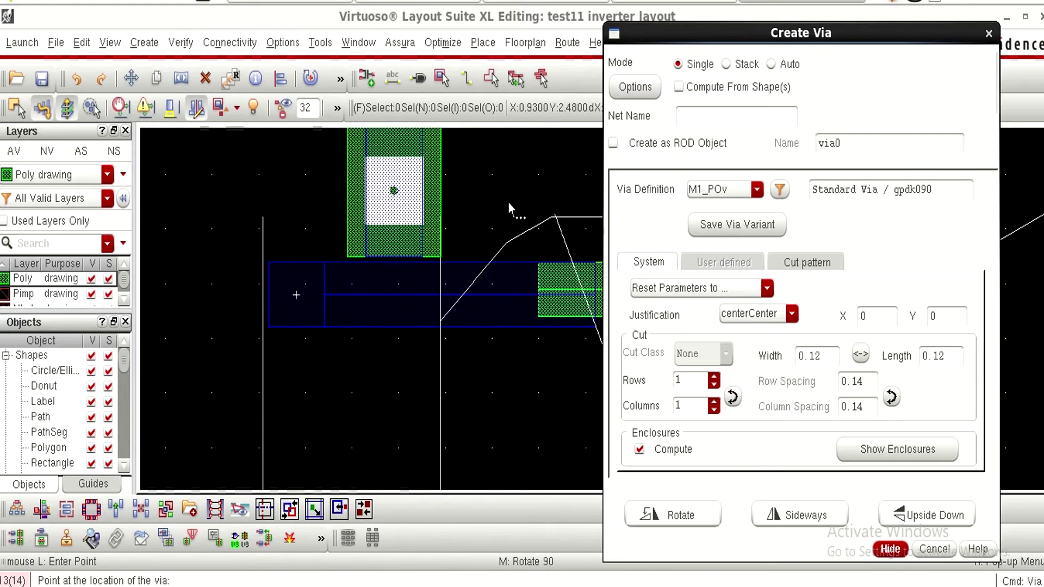
{"action": "left_click", "coordinate": [757, 190]}
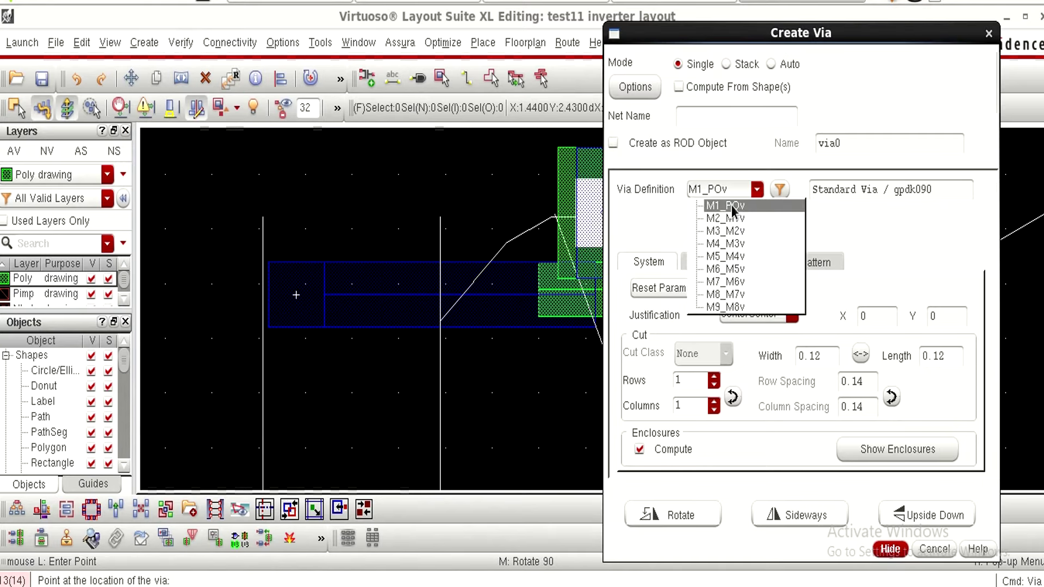
{"action": "left_click", "coordinate": [725, 206]}
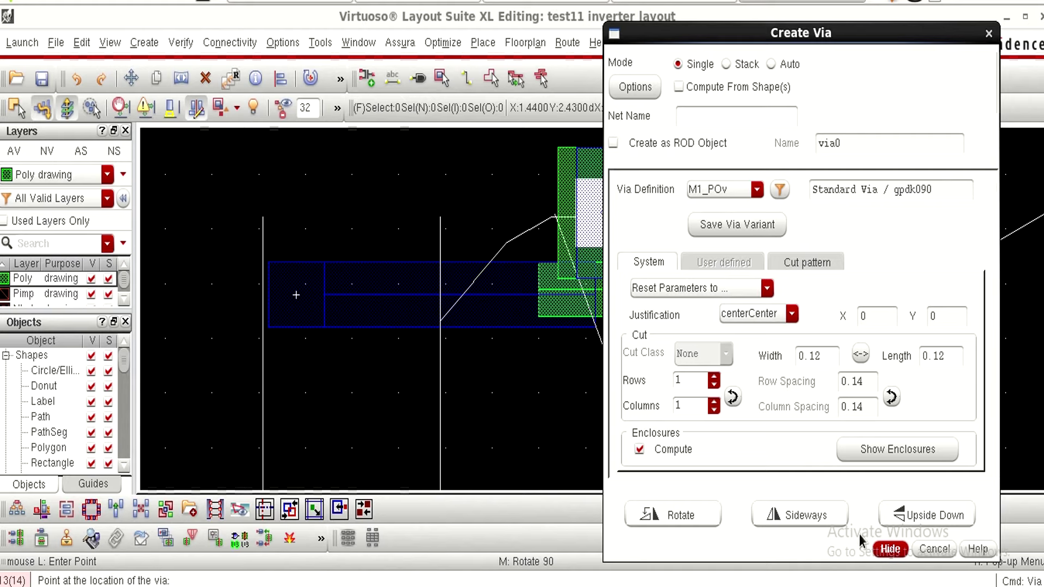
{"action": "left_click", "coordinate": [900, 550]}
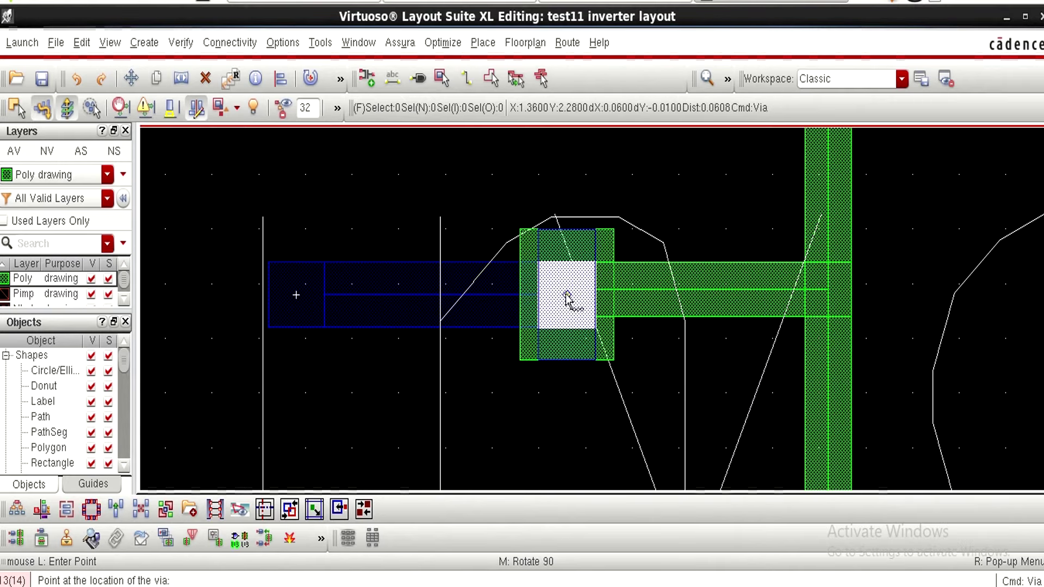
{"action": "left_click", "coordinate": [566, 296]}
{"action": "key", "text": "Escape"}
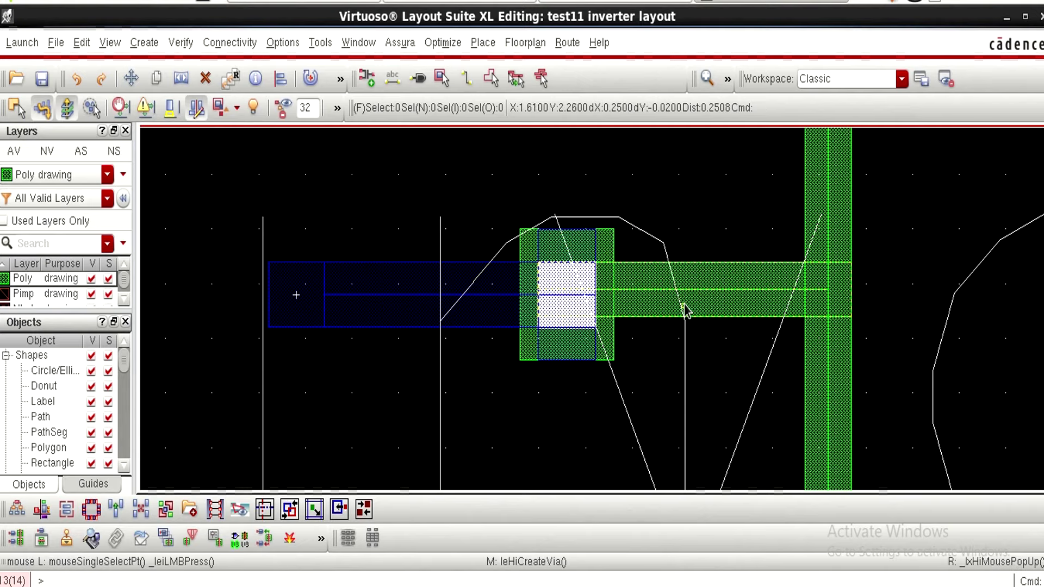
{"action": "scroll", "coordinate": [686, 310], "scroll_direction": "down", "scroll_amount": 5}
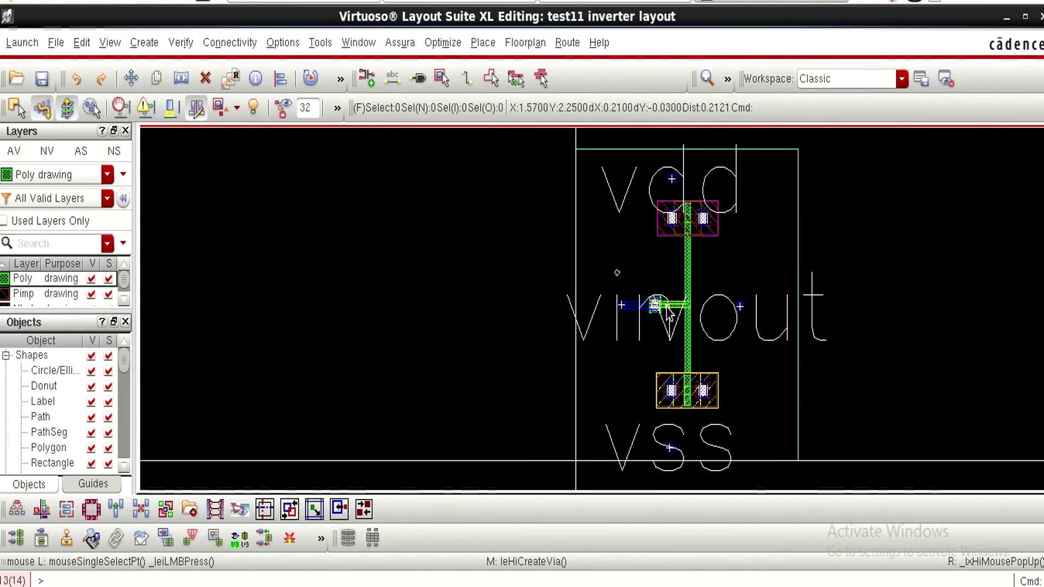
Route a straight vertical Metal1 wire from the pmos1v drain contact on the vout side to the matching nmos1v drain contact.
{"action": "scroll", "coordinate": [668, 314], "scroll_direction": "up", "scroll_amount": 3}
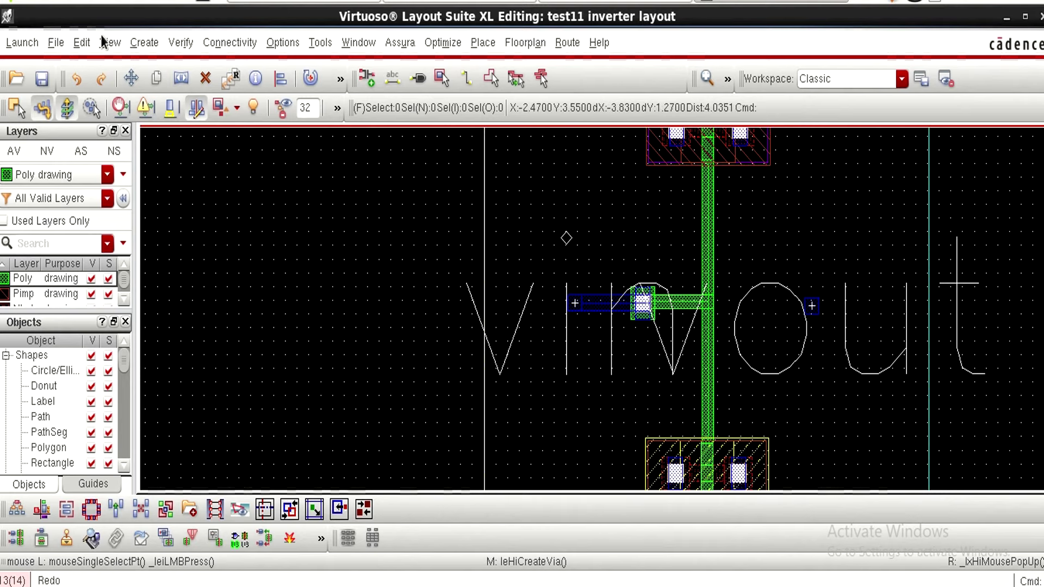
{"action": "left_click", "coordinate": [144, 43]}
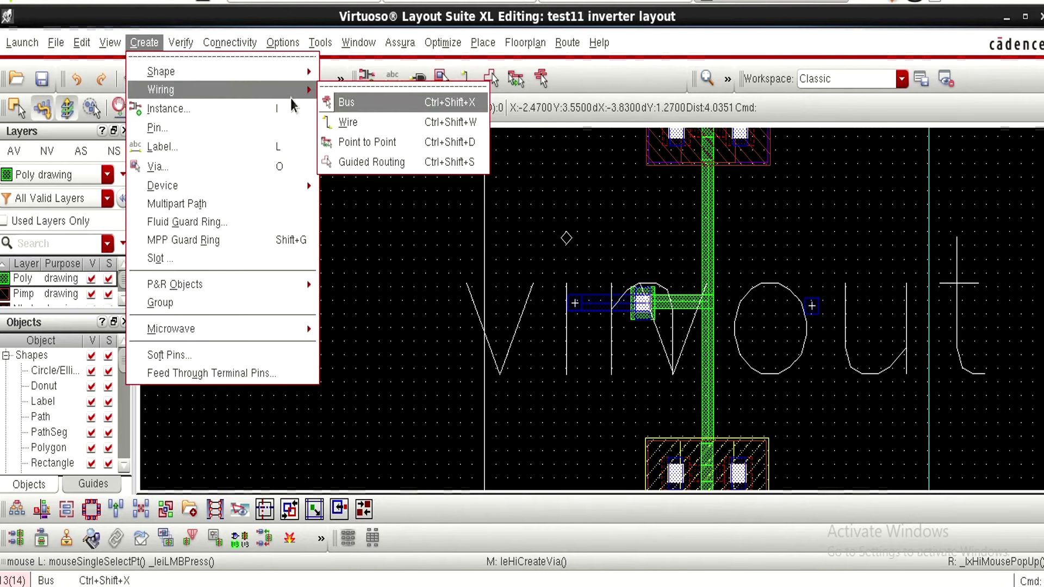
{"action": "left_click", "coordinate": [350, 132]}
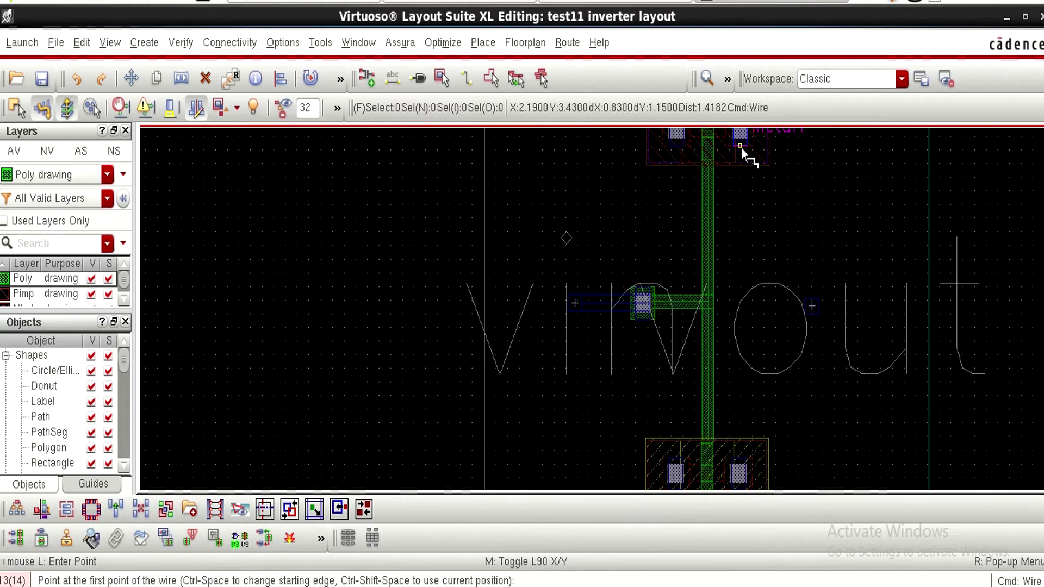
{"action": "scroll", "coordinate": [742, 147], "scroll_direction": "down", "scroll_amount": 1, "text": "ctrl"}
{"action": "scroll", "coordinate": [750, 144], "scroll_direction": "up", "scroll_amount": 3, "text": "ctrl"}
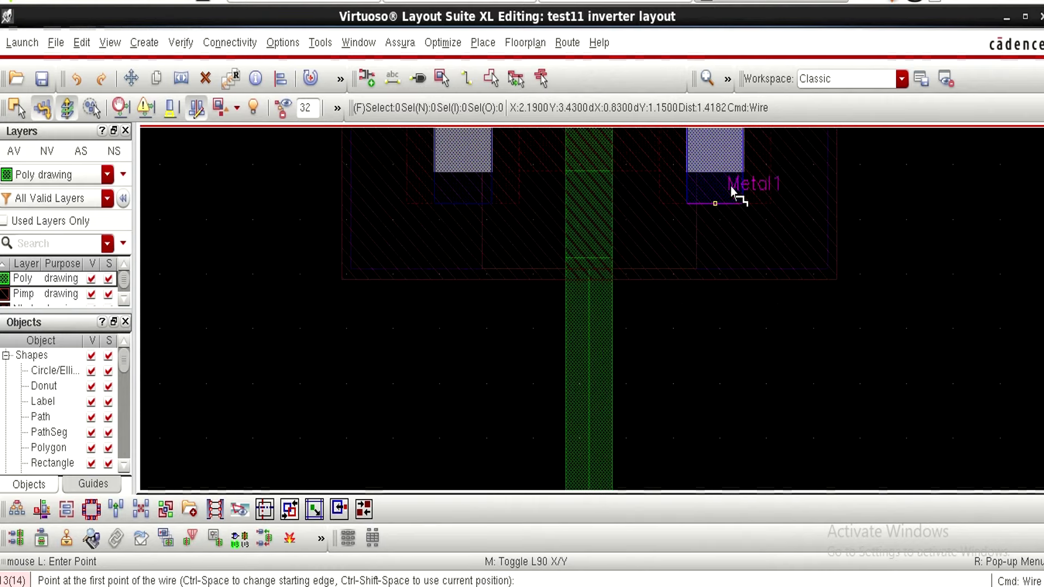
{"action": "scroll", "coordinate": [732, 191], "scroll_direction": "down", "scroll_amount": 1, "text": "ctrl"}
{"action": "scroll", "coordinate": [734, 199], "scroll_direction": "down", "scroll_amount": 3, "text": "ctrl"}
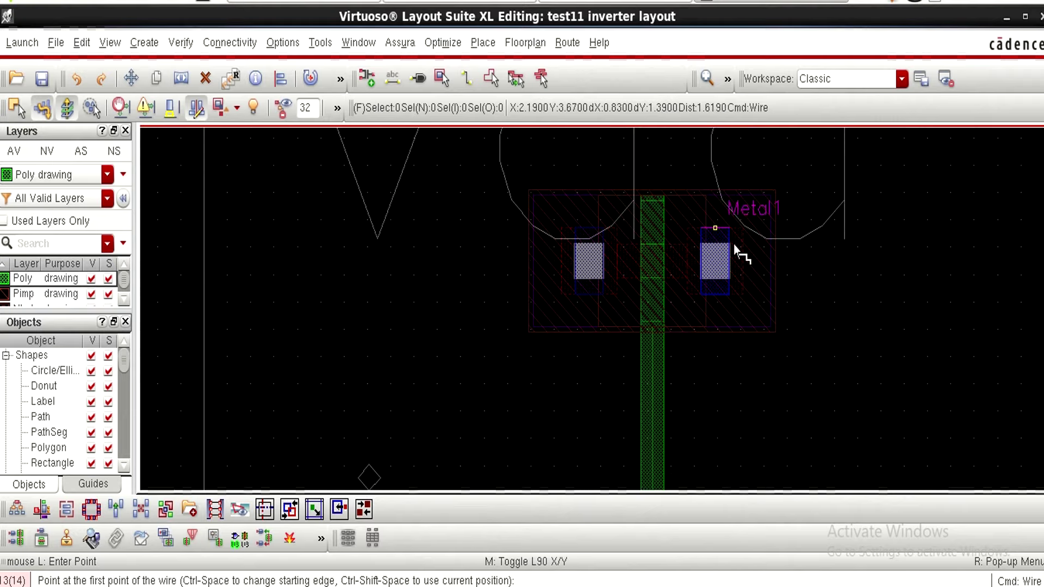
{"action": "scroll", "coordinate": [729, 252], "scroll_direction": "up", "scroll_amount": 2, "text": "ctrl"}
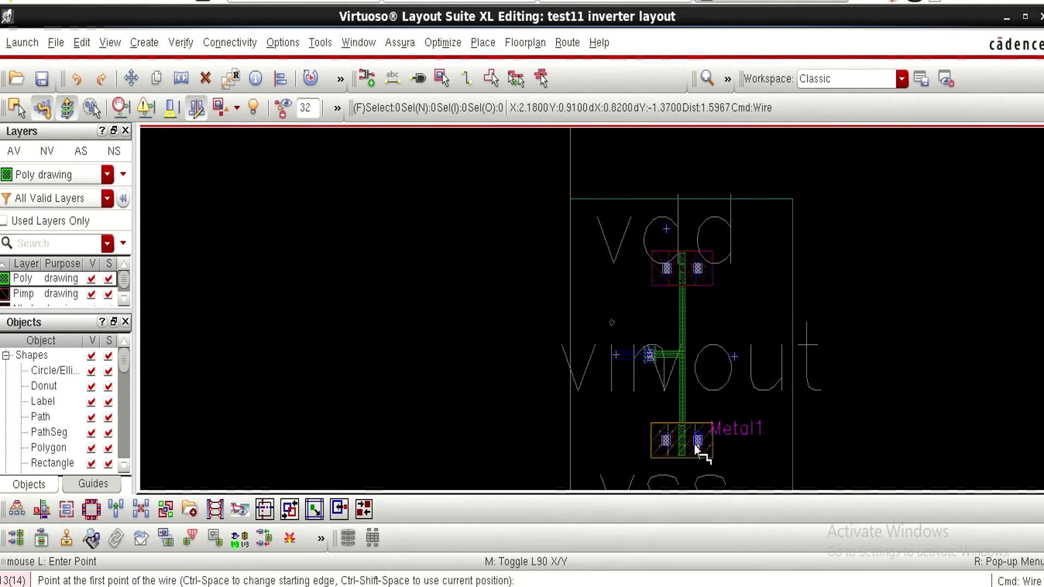
{"action": "scroll", "coordinate": [690, 460], "scroll_direction": "up", "scroll_amount": 3, "text": "ctrl"}
{"action": "scroll", "coordinate": [788, 362], "scroll_direction": "down", "scroll_amount": 4, "text": "ctrl"}
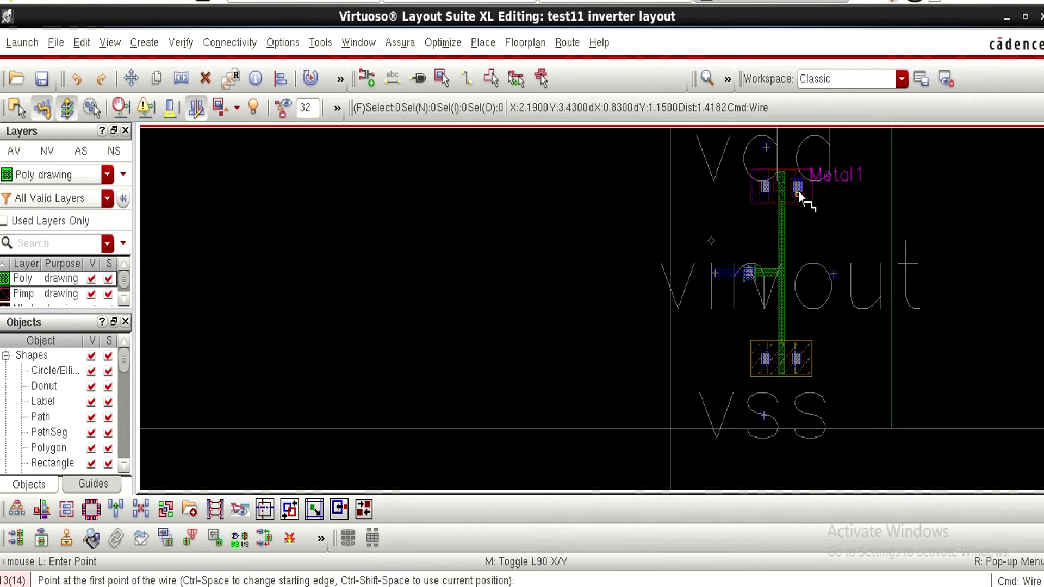
{"action": "left_click", "coordinate": [799, 191]}
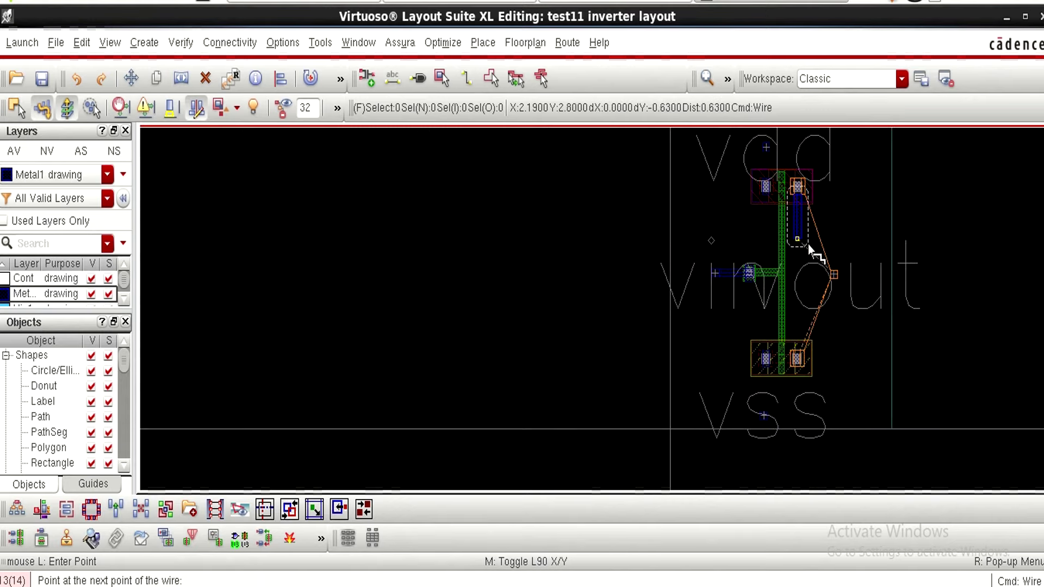
{"action": "double_click", "coordinate": [798, 351]}
Route a horizontal Metal1 wire from the vout pin to the vertical Metal1 wire joining the two drains, and end the wire command.
{"action": "scroll", "coordinate": [832, 274], "scroll_direction": "up", "scroll_amount": 4, "text": "ctrl"}
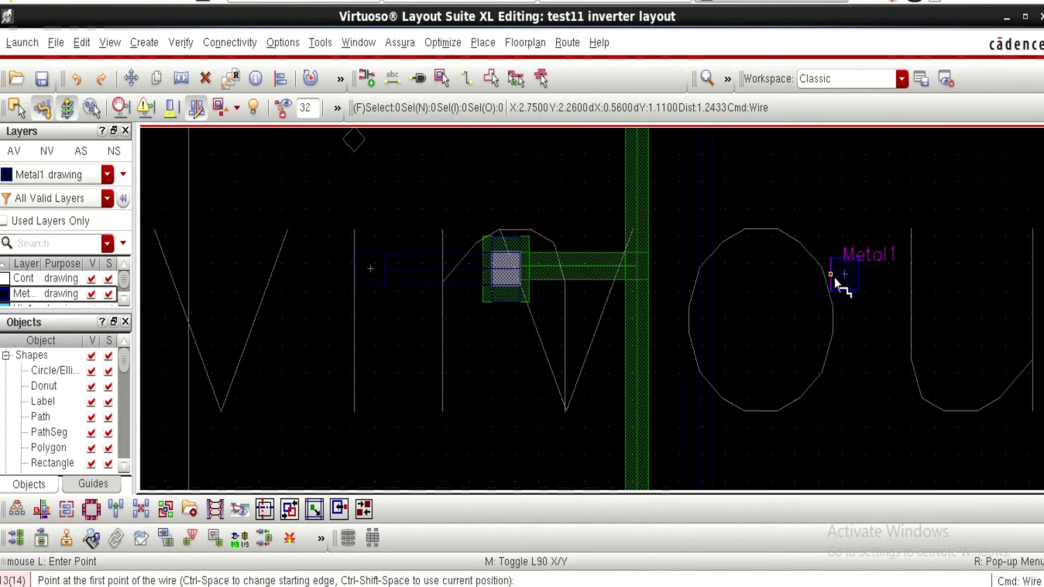
{"action": "left_click", "coordinate": [835, 277]}
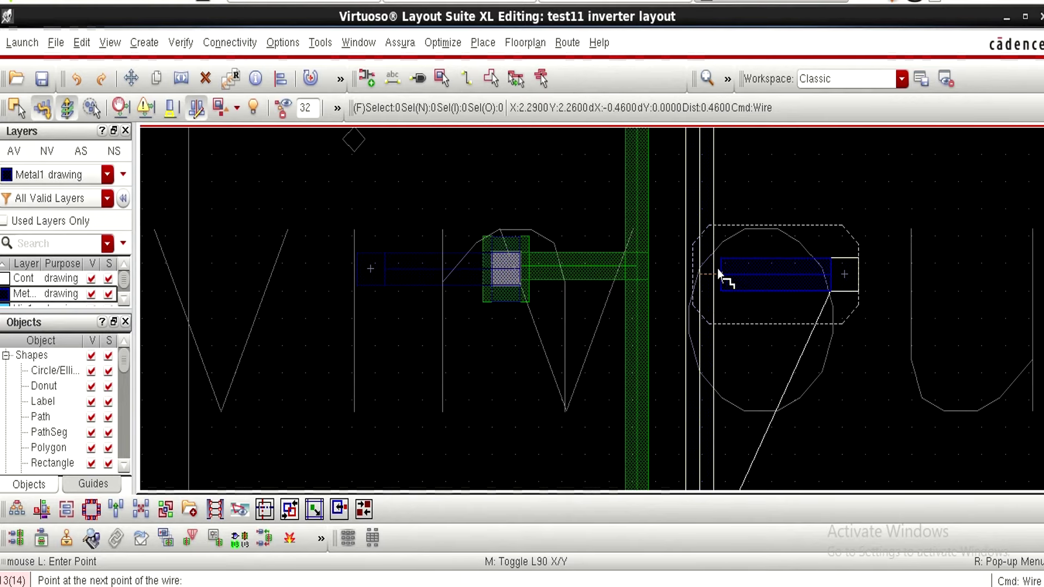
{"action": "double_click", "coordinate": [697, 274]}
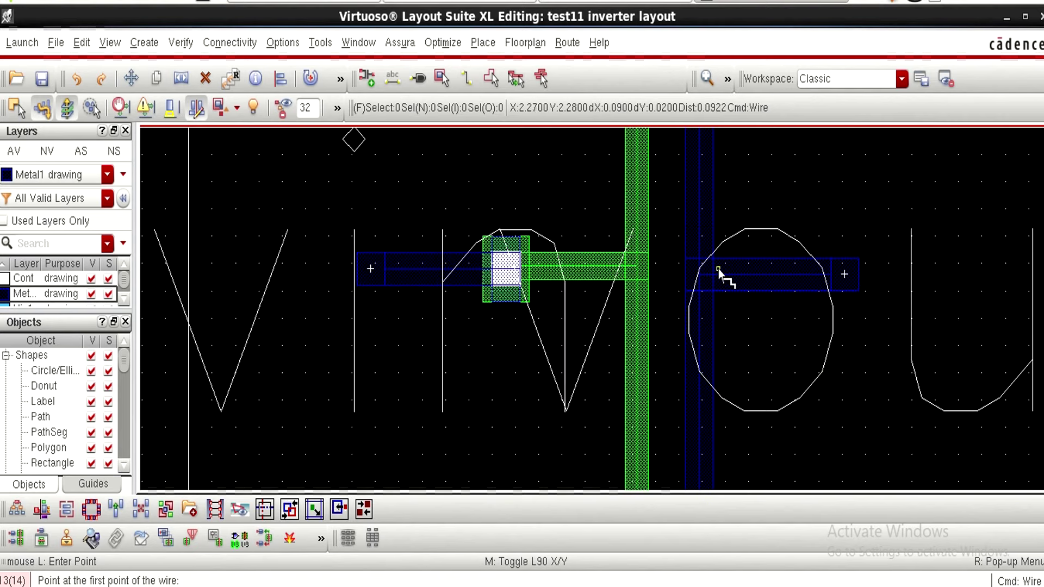
{"action": "scroll", "coordinate": [718, 272], "scroll_direction": "down", "scroll_amount": 2, "text": "ctrl"}
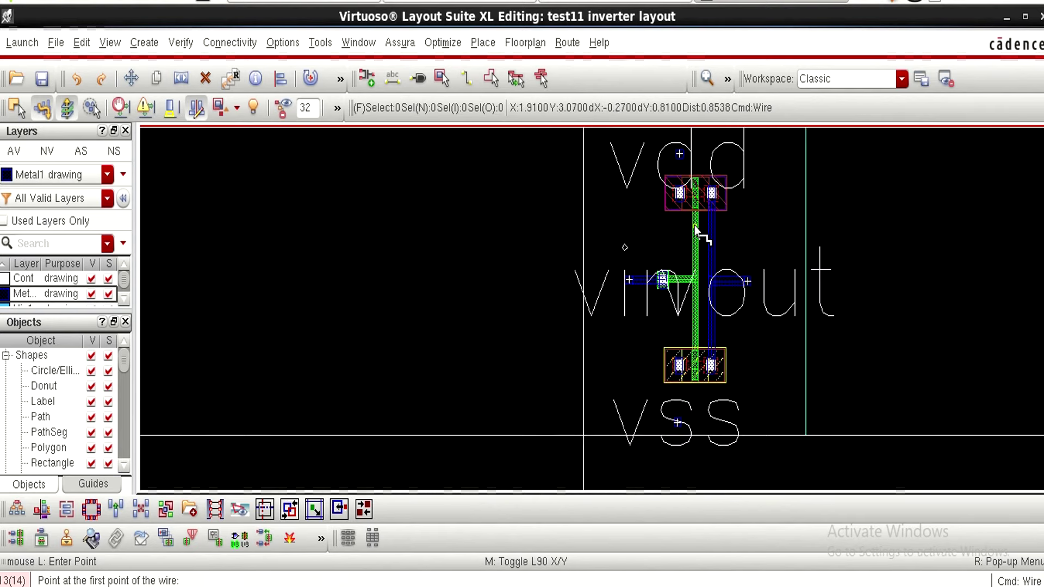
{"action": "key", "text": "Escape"}
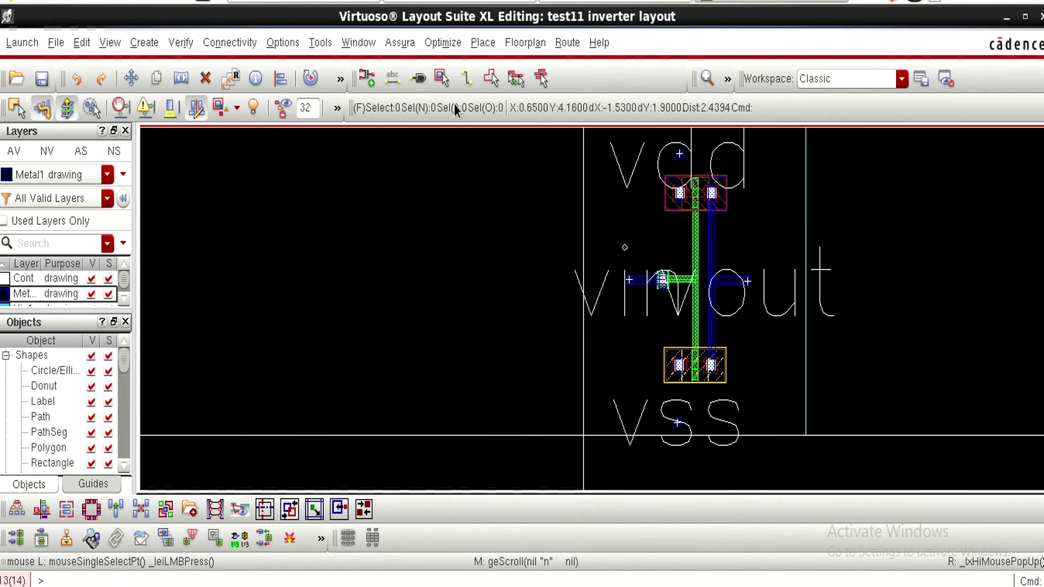
Route a straight vertical Metal1 wire from the vdd pin to the pmos1v source contact.
{"action": "left_click", "coordinate": [144, 42]}
{"action": "mouse_move", "coordinate": [160, 92]}
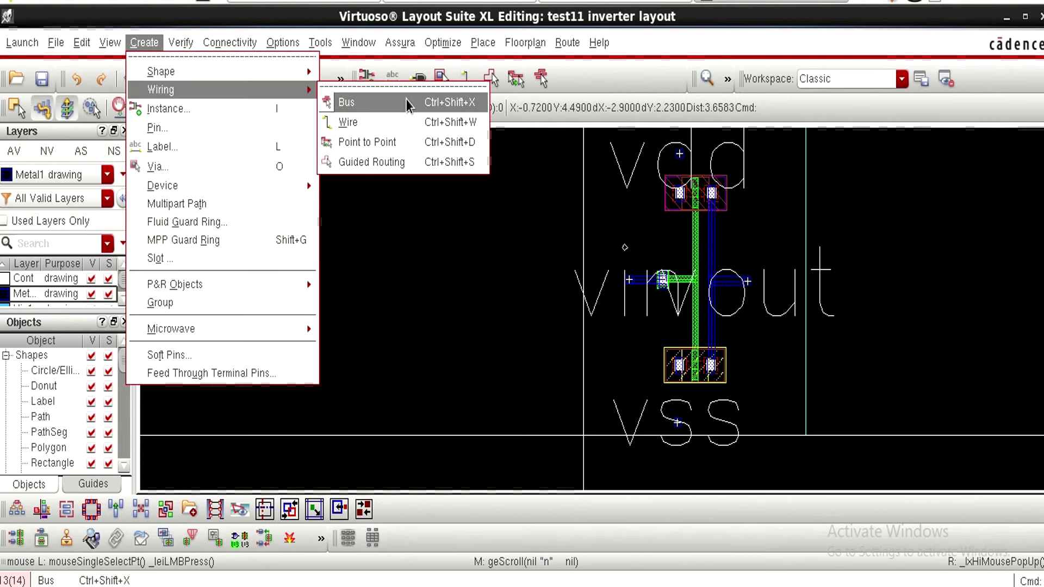
{"action": "left_click", "coordinate": [366, 121]}
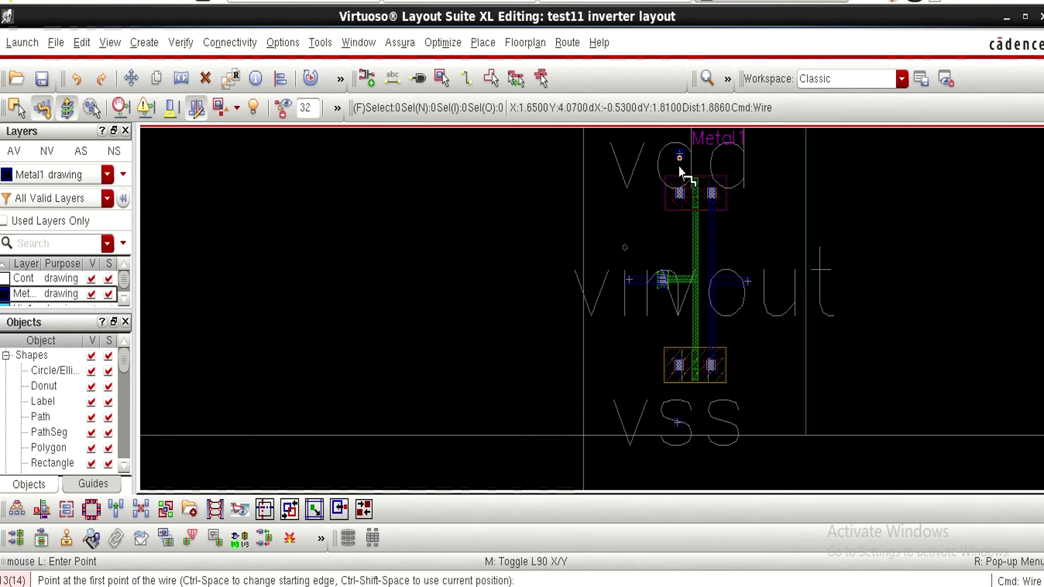
{"action": "scroll", "coordinate": [678, 167], "scroll_direction": "up", "scroll_amount": 4}
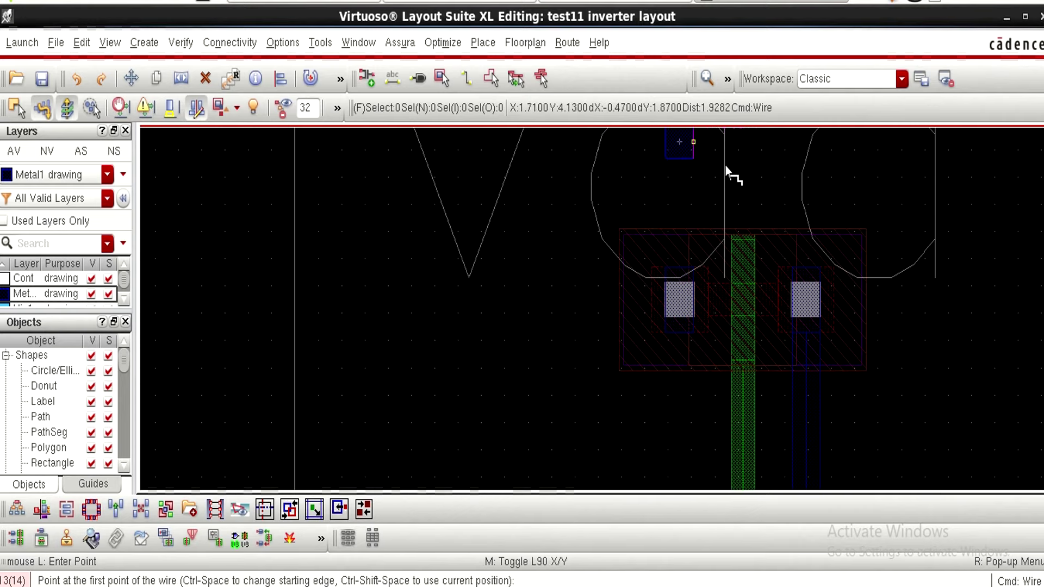
{"action": "scroll", "coordinate": [726, 166], "scroll_direction": "up", "scroll_amount": 1, "text": "ctrl"}
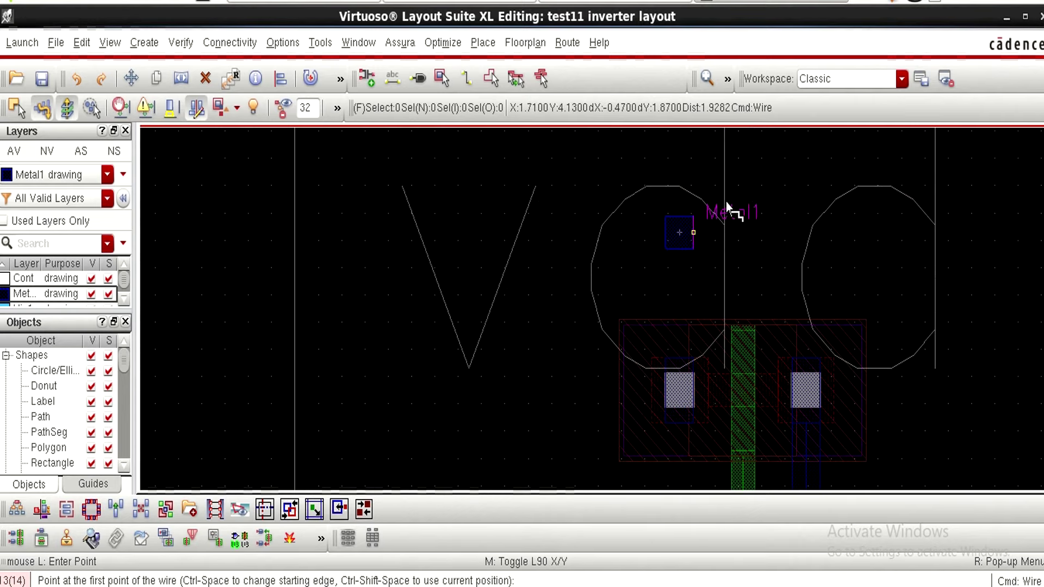
{"action": "left_click", "coordinate": [686, 253]}
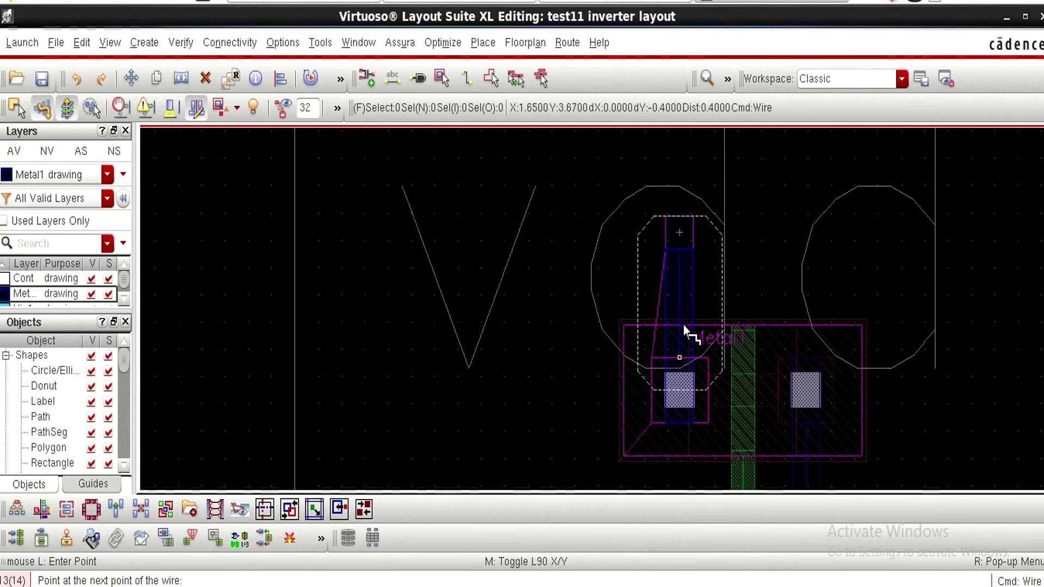
{"action": "double_click", "coordinate": [682, 360]}
Route a vertical Metal1 wire from the vss pin to the nmos1v source contact, check its alignment there and end the wire command.
{"action": "scroll", "coordinate": [689, 353], "scroll_direction": "down", "scroll_amount": 2, "text": "ctrl"}
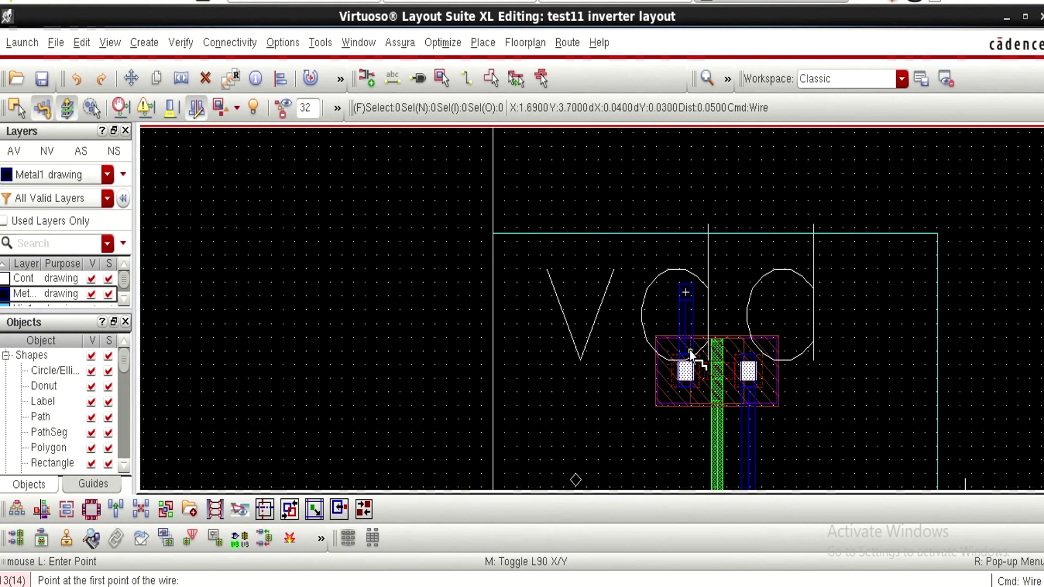
{"action": "scroll", "coordinate": [688, 353], "scroll_direction": "down", "scroll_amount": 4}
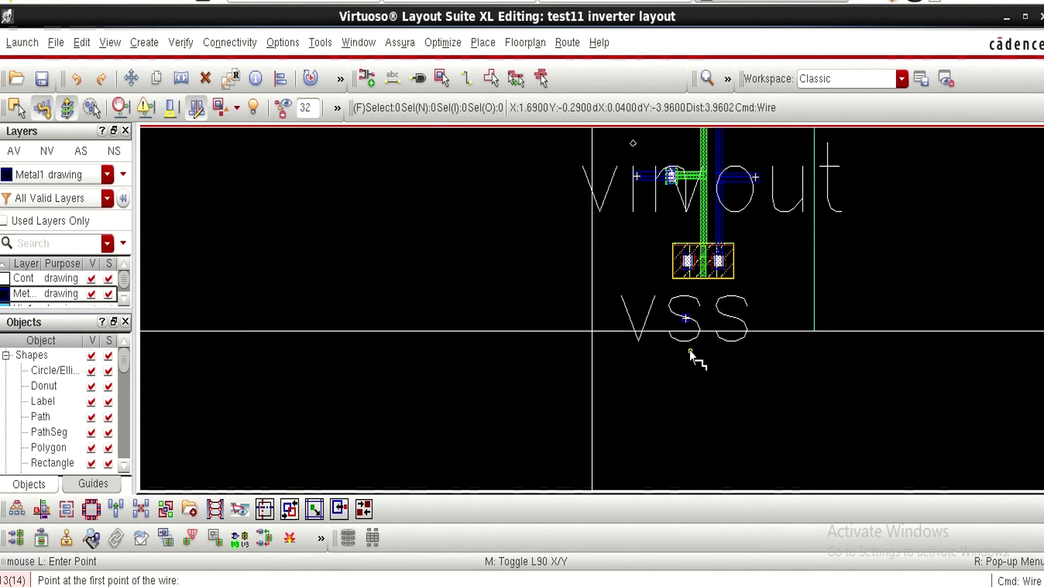
{"action": "scroll", "coordinate": [690, 305], "scroll_direction": "up", "scroll_amount": 2, "text": "ctrl"}
{"action": "scroll", "coordinate": [687, 307], "scroll_direction": "up", "scroll_amount": 1, "text": "ctrl"}
{"action": "scroll", "coordinate": [691, 299], "scroll_direction": "down", "scroll_amount": 1, "text": "ctrl"}
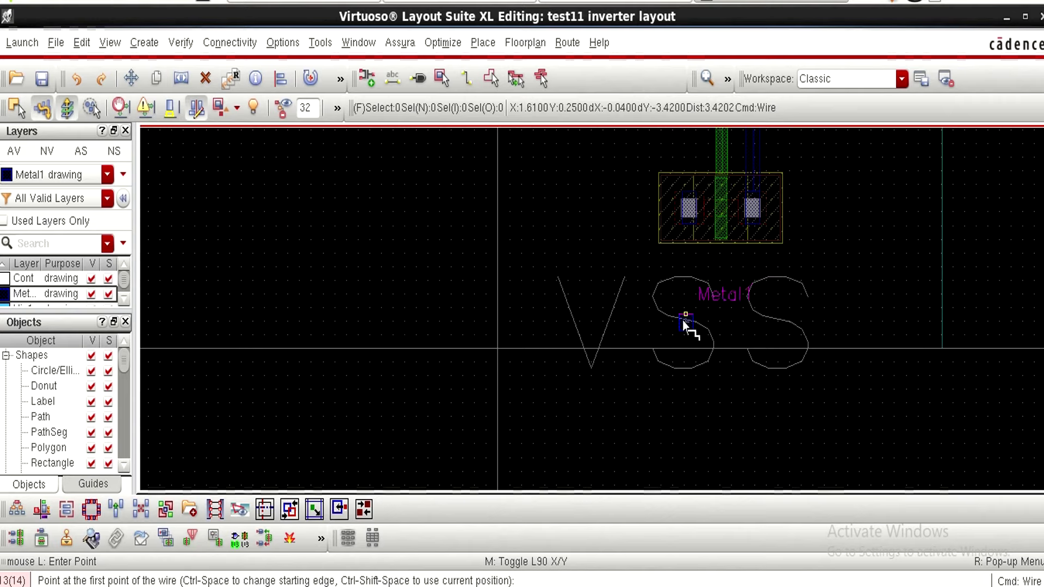
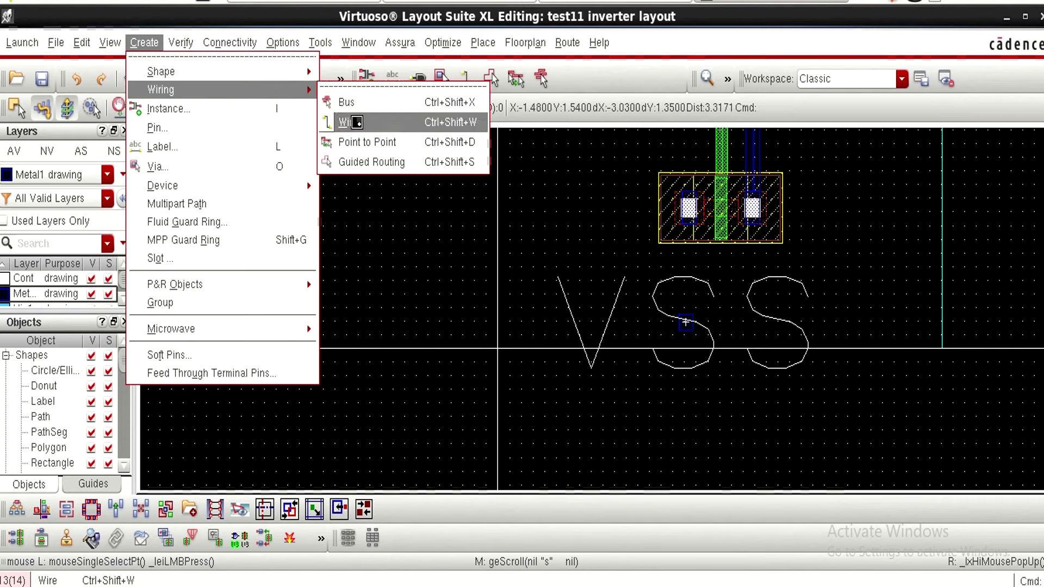
{"action": "left_click", "coordinate": [353, 122]}
{"action": "left_click", "coordinate": [686, 321]}
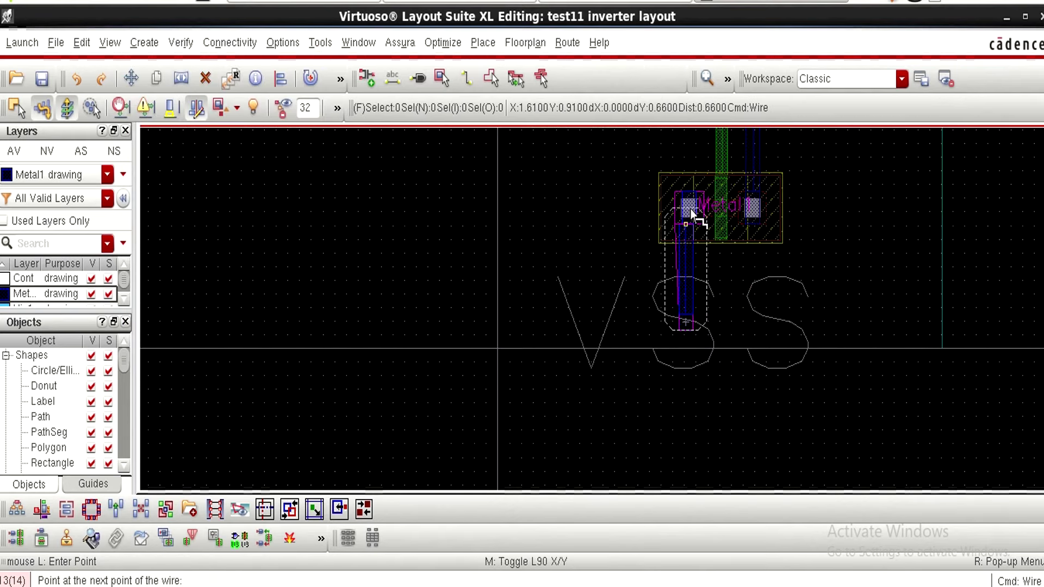
{"action": "double_click", "coordinate": [689, 209]}
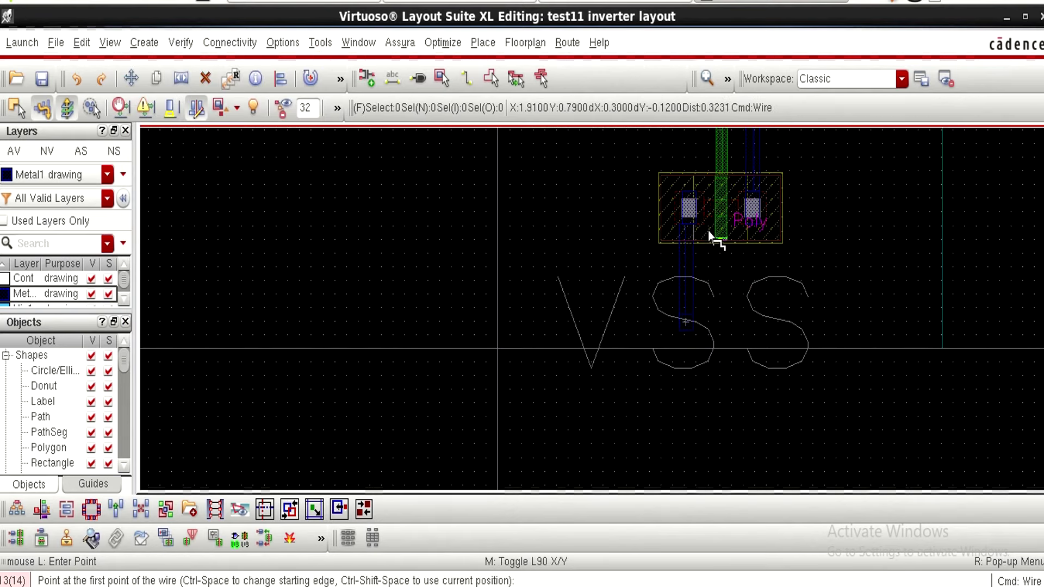
{"action": "scroll", "coordinate": [709, 237], "scroll_direction": "up", "scroll_amount": 5, "text": "ctrl"}
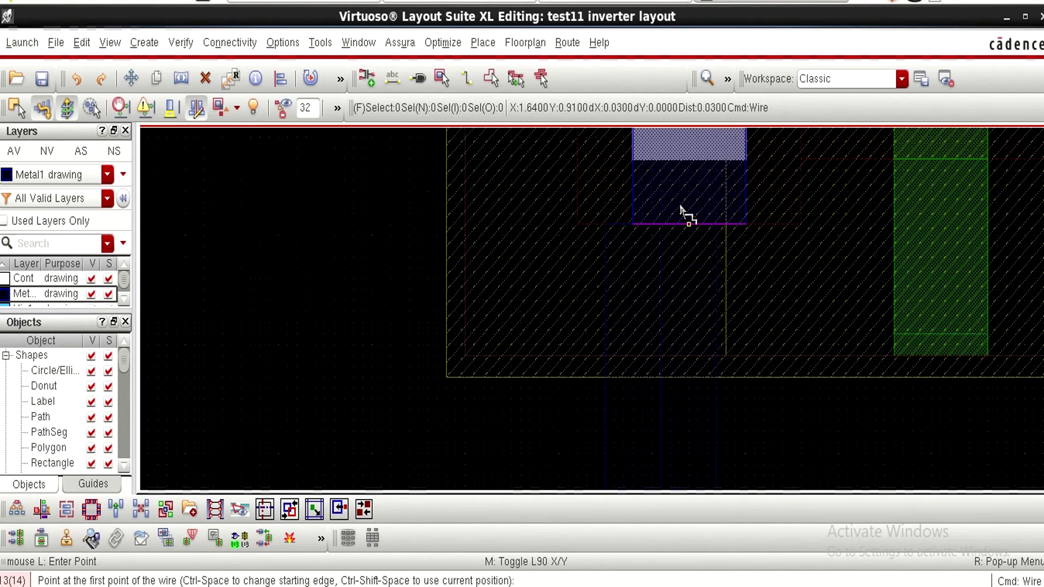
{"action": "scroll", "coordinate": [697, 231], "scroll_direction": "down", "scroll_amount": 5, "text": "ctrl"}
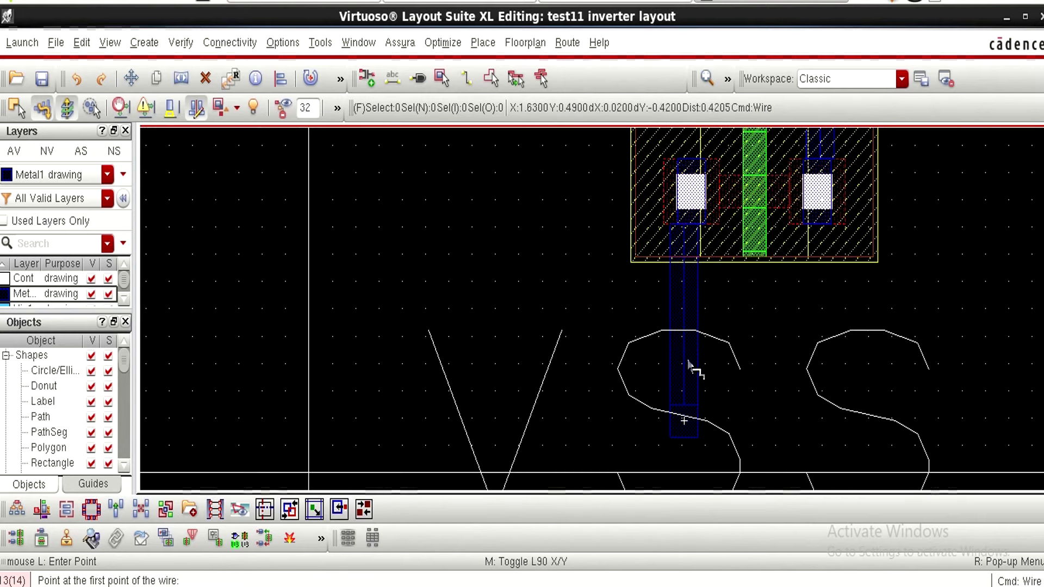
{"action": "key", "text": "Escape"}
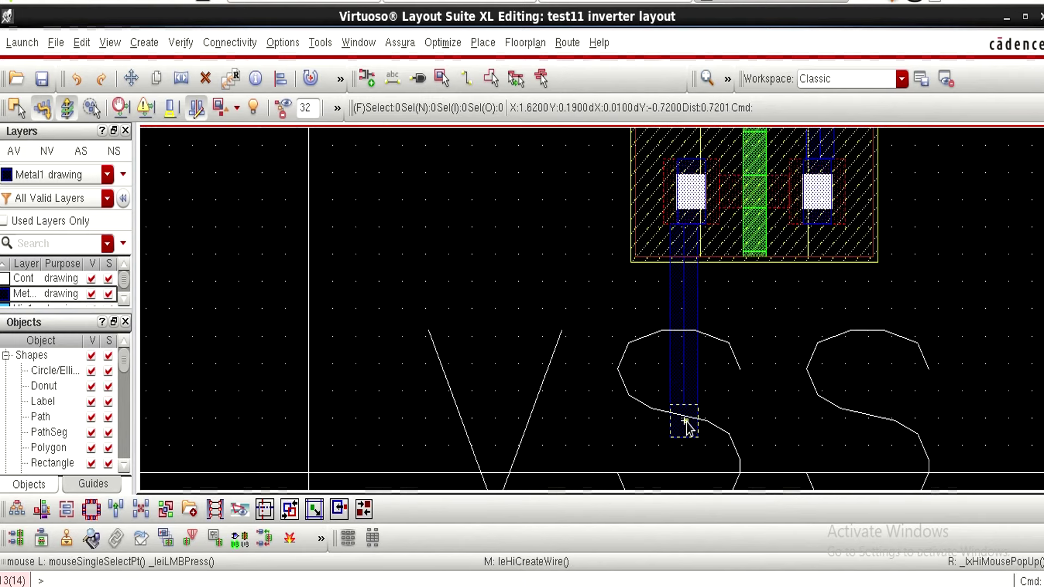
Stretch the vss Metal1 wire sideways by about 0.03 so that it lines up with the nmos1v source contact.
{"action": "left_click", "coordinate": [683, 374]}
{"action": "key", "text": "s"}
{"action": "left_click", "coordinate": [686, 374]}
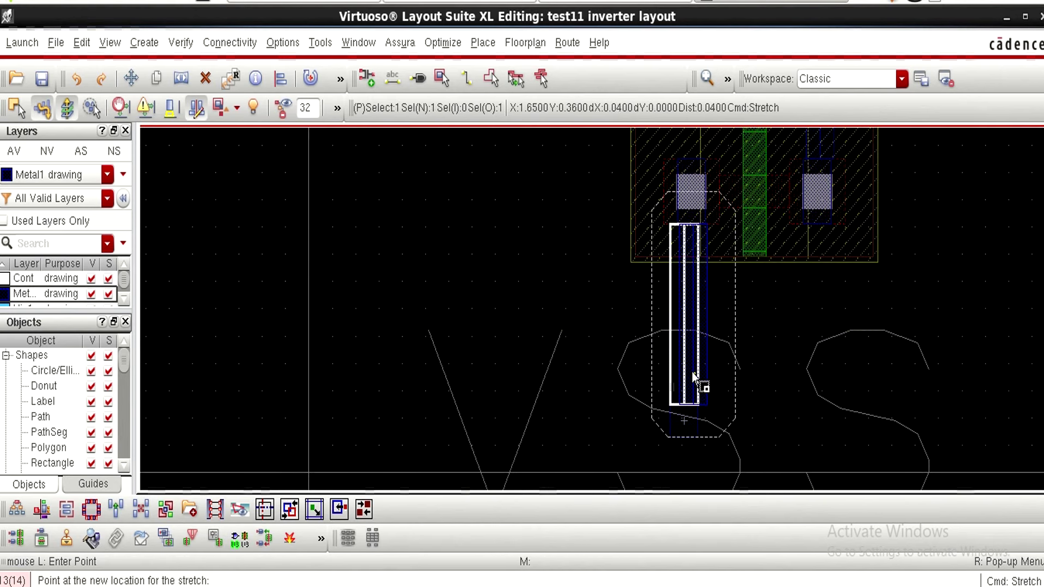
{"action": "left_click", "coordinate": [691, 378]}
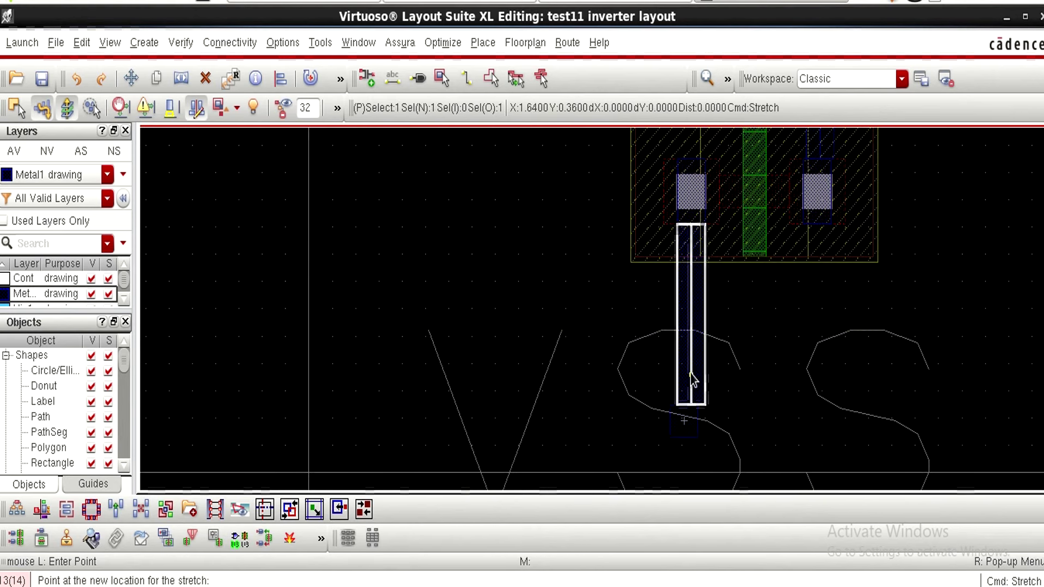
Move the vss pin with its label sideways so that it sits centred on the end of the shifted Metal1 wire.
{"action": "mouse_move", "coordinate": [686, 421]}
{"action": "left_mouse_down"}
{"action": "mouse_move", "coordinate": [700, 426]}
{"action": "mouse_move", "coordinate": [683, 419]}
{"action": "left_mouse_up"}
{"action": "left_click", "coordinate": [684, 421]}
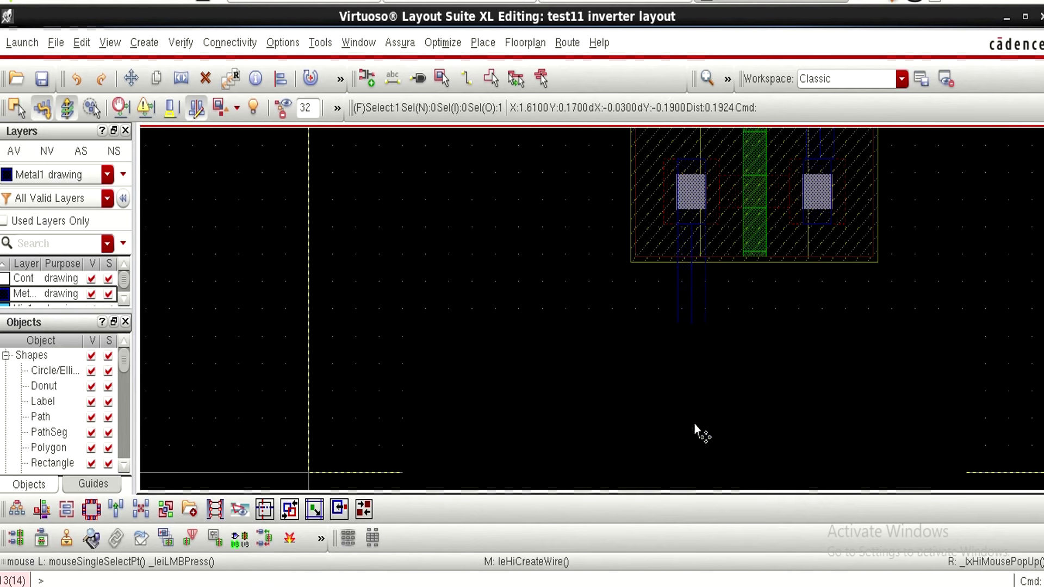
{"action": "key", "text": "m"}
{"action": "left_click", "coordinate": [690, 428]}
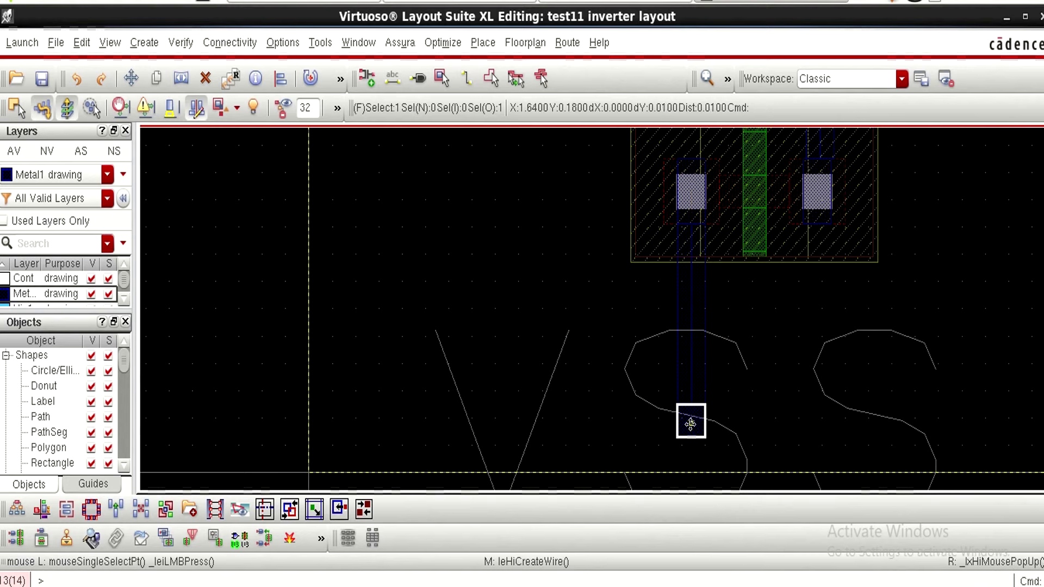
Inspect the vss wire's alignment with its pin and source contact, and the Metal1 routing across the whole inverter.
{"action": "scroll", "coordinate": [692, 417], "scroll_direction": "up", "scroll_amount": 2}
{"action": "scroll", "coordinate": [693, 418], "scroll_direction": "down", "scroll_amount": 2}
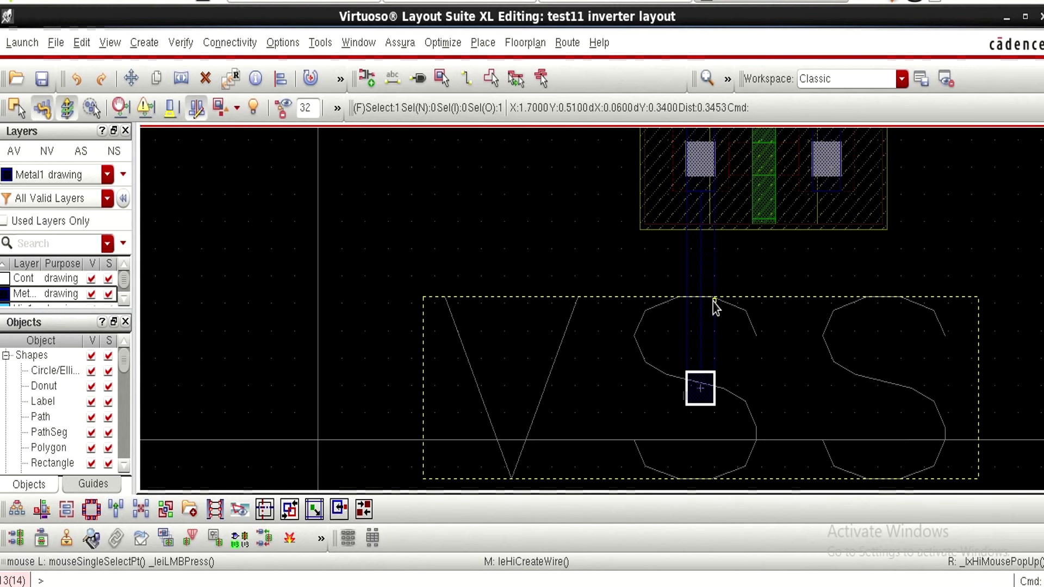
{"action": "scroll", "coordinate": [712, 194], "scroll_direction": "up", "scroll_amount": 3}
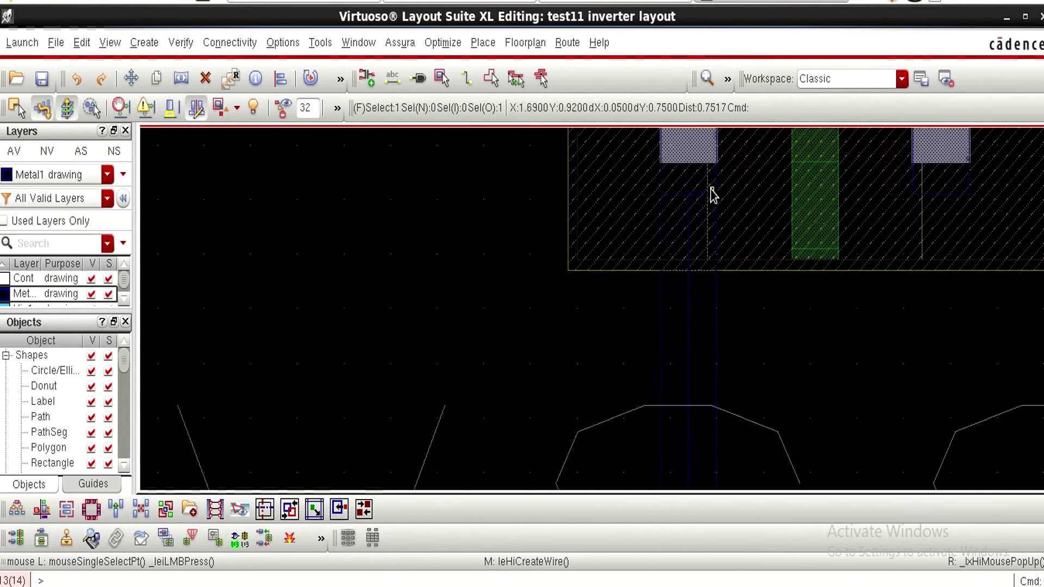
{"action": "scroll", "coordinate": [712, 195], "scroll_direction": "down", "scroll_amount": 1}
{"action": "scroll", "coordinate": [711, 194], "scroll_direction": "down", "scroll_amount": 5}
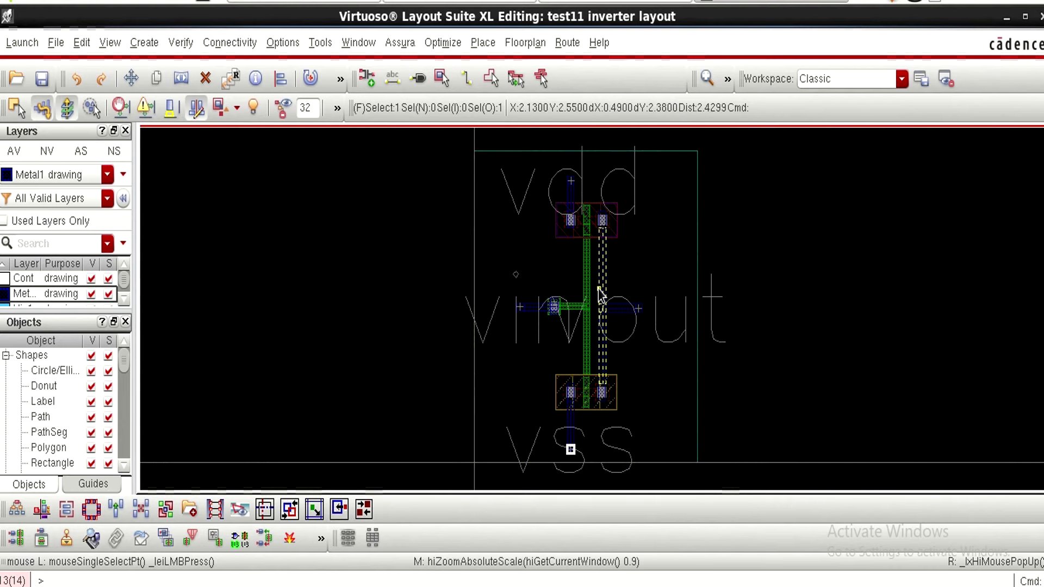
{"action": "scroll", "coordinate": [612, 255], "scroll_direction": "up", "scroll_amount": 3, "text": "ctrl"}
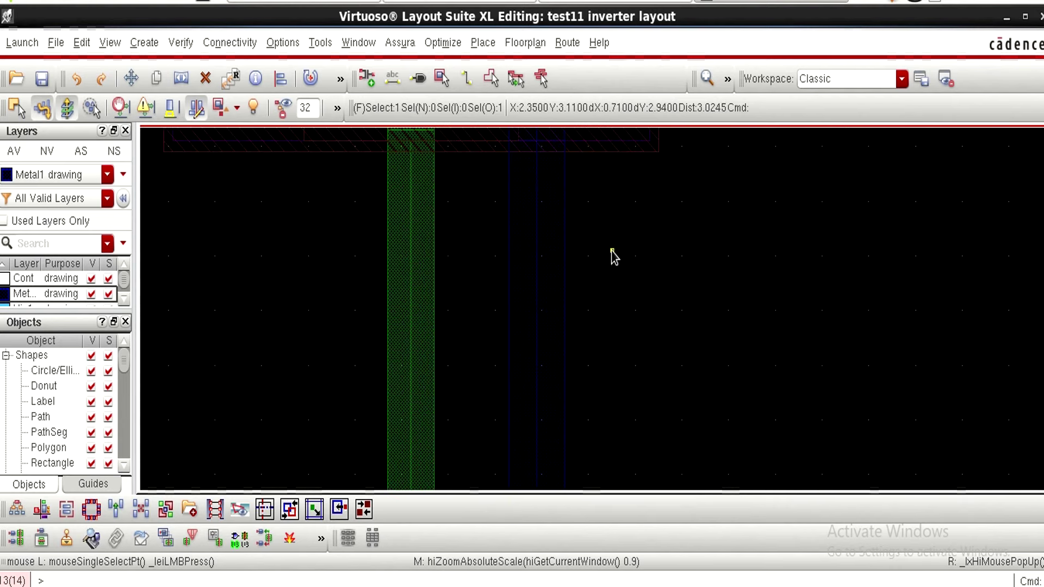
Inspect the finished routing across the inverter, including the vdd wire at the upper transistor and the vss wire at the lower transistor.
{"action": "scroll", "coordinate": [612, 256], "scroll_direction": "down", "scroll_amount": 2, "text": "ctrl"}
{"action": "scroll", "coordinate": [612, 255], "scroll_direction": "down", "scroll_amount": 1, "text": "ctrl"}
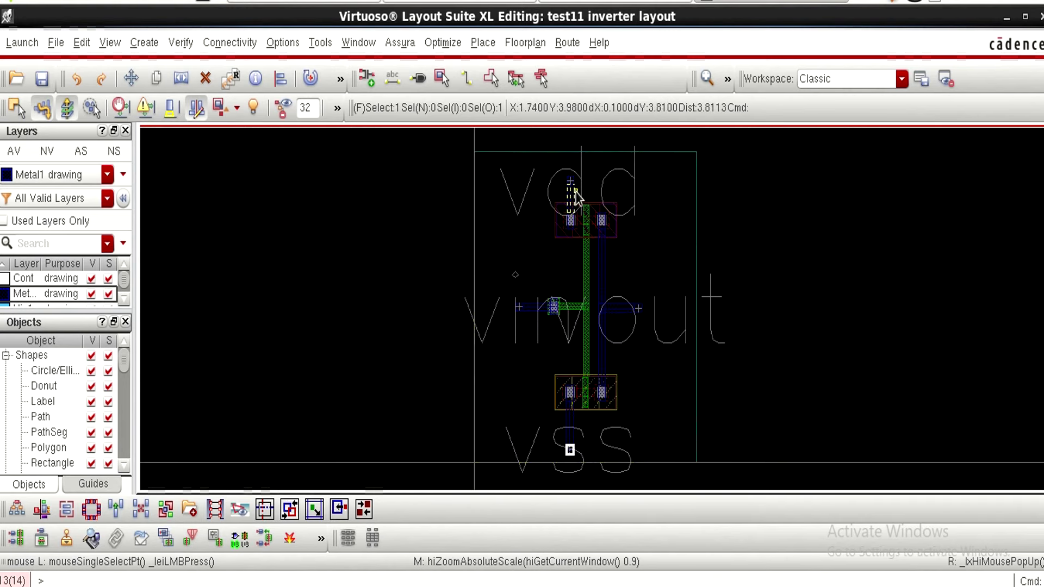
{"action": "scroll", "coordinate": [585, 199], "scroll_direction": "up", "scroll_amount": 2, "text": "ctrl"}
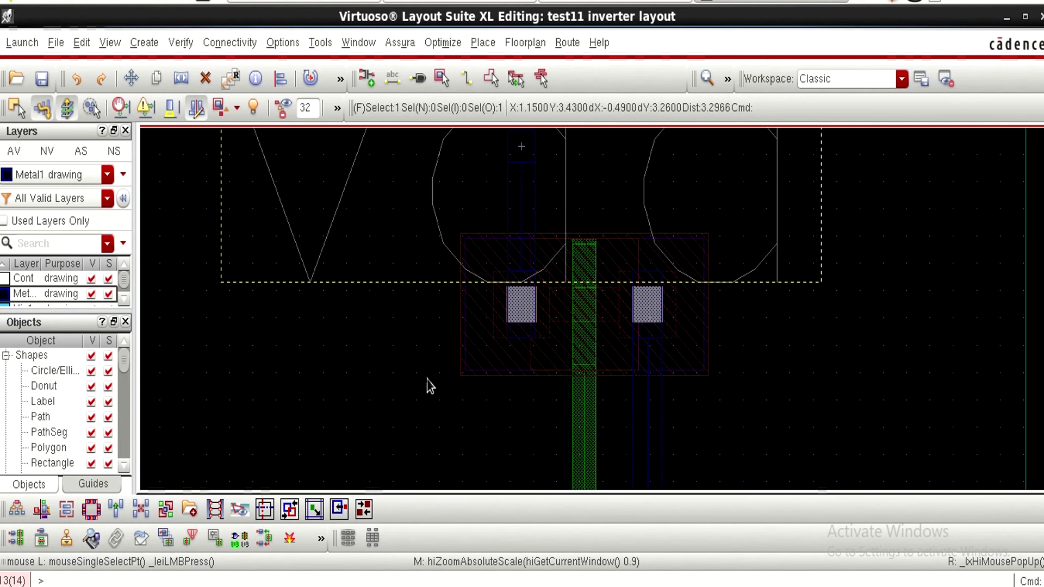
{"action": "scroll", "coordinate": [590, 283], "scroll_direction": "down", "scroll_amount": 2, "text": "ctrl"}
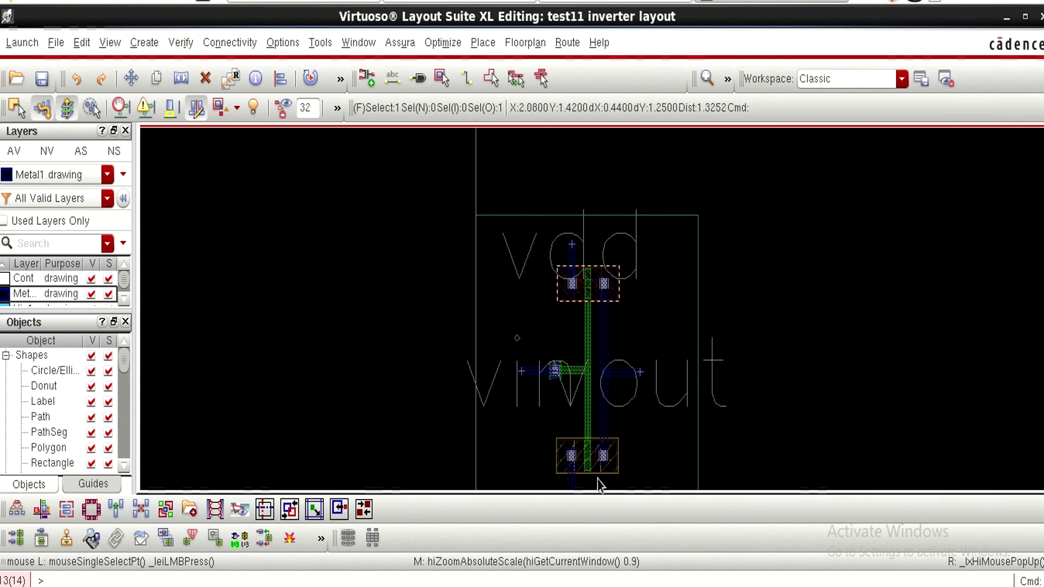
{"action": "scroll", "coordinate": [591, 486], "scroll_direction": "up", "scroll_amount": 2, "text": "ctrl"}
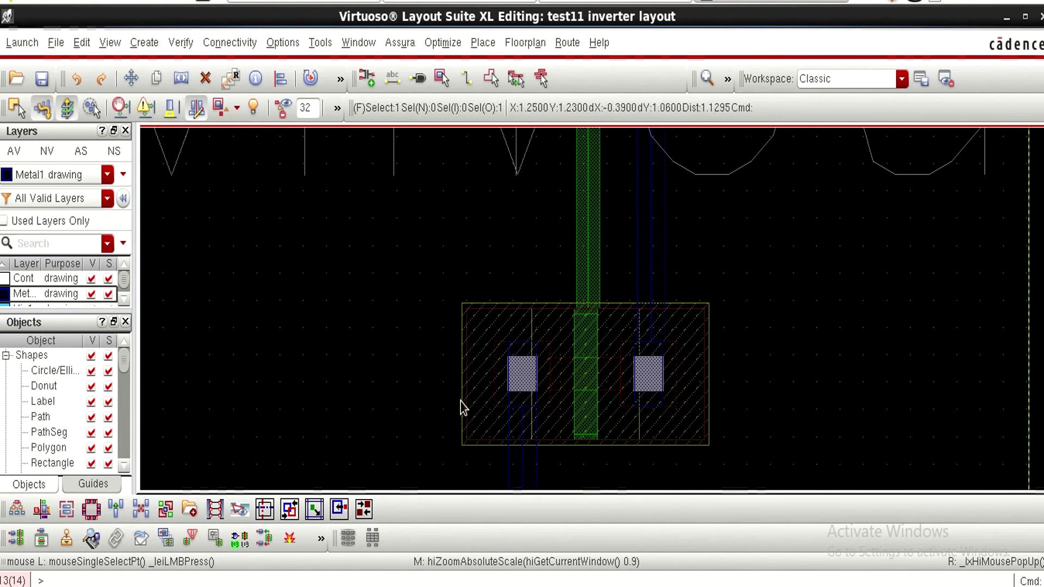
{"action": "scroll", "coordinate": [592, 375], "scroll_direction": "down", "scroll_amount": 1, "text": "ctrl"}
{"action": "scroll", "coordinate": [591, 378], "scroll_direction": "down", "scroll_amount": 2, "text": "ctrl"}
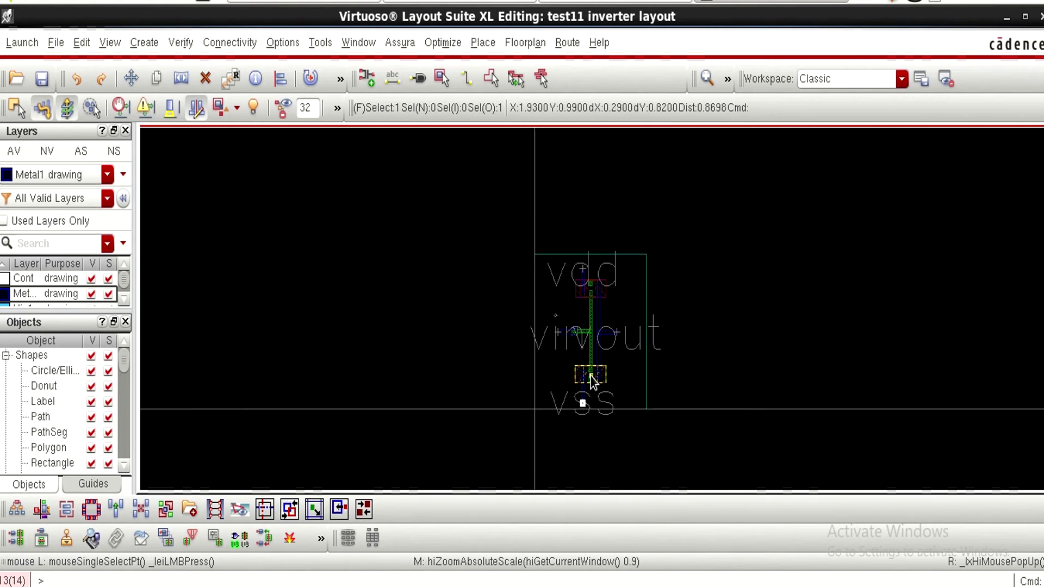
{"action": "scroll", "coordinate": [591, 377], "scroll_direction": "up", "scroll_amount": 1, "text": "ctrl"}
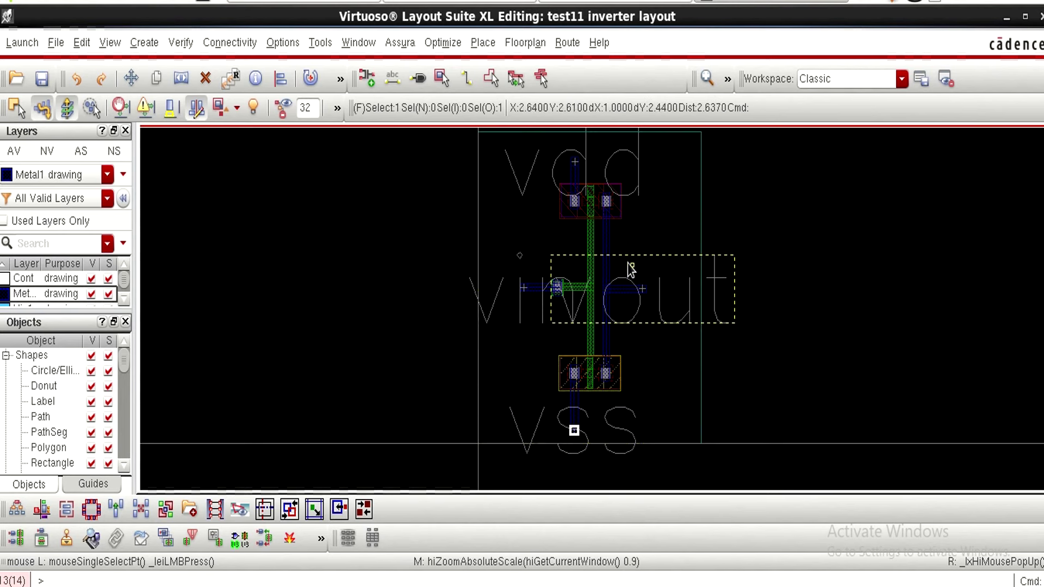
Review the via definitions offered by the Create Via command and leave it without placing a via.
{"action": "left_click", "coordinate": [144, 43]}
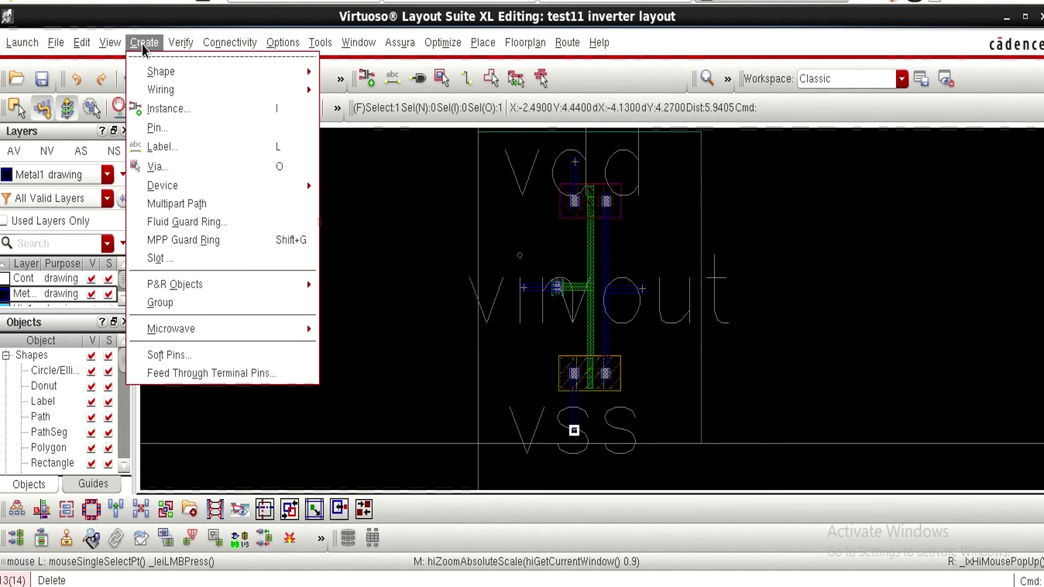
{"action": "left_click", "coordinate": [163, 166]}
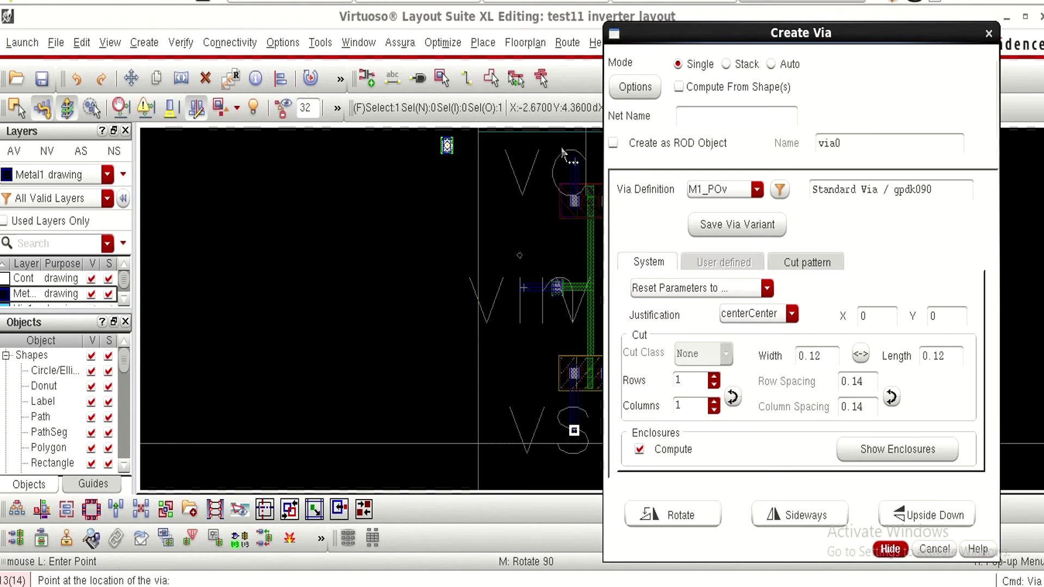
{"action": "left_click", "coordinate": [756, 192]}
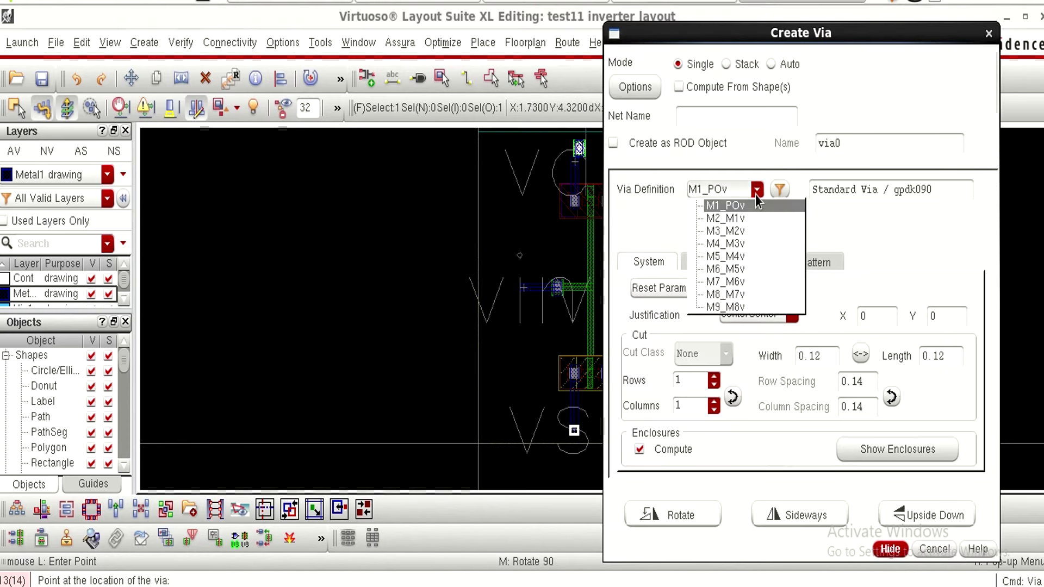
{"action": "left_click", "coordinate": [757, 204]}
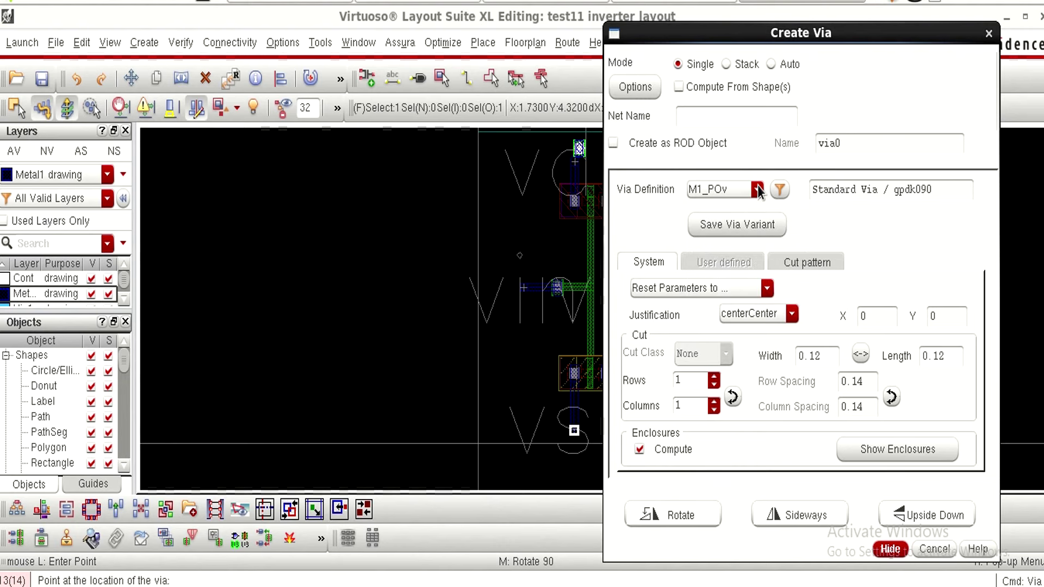
{"action": "left_click", "coordinate": [989, 33]}
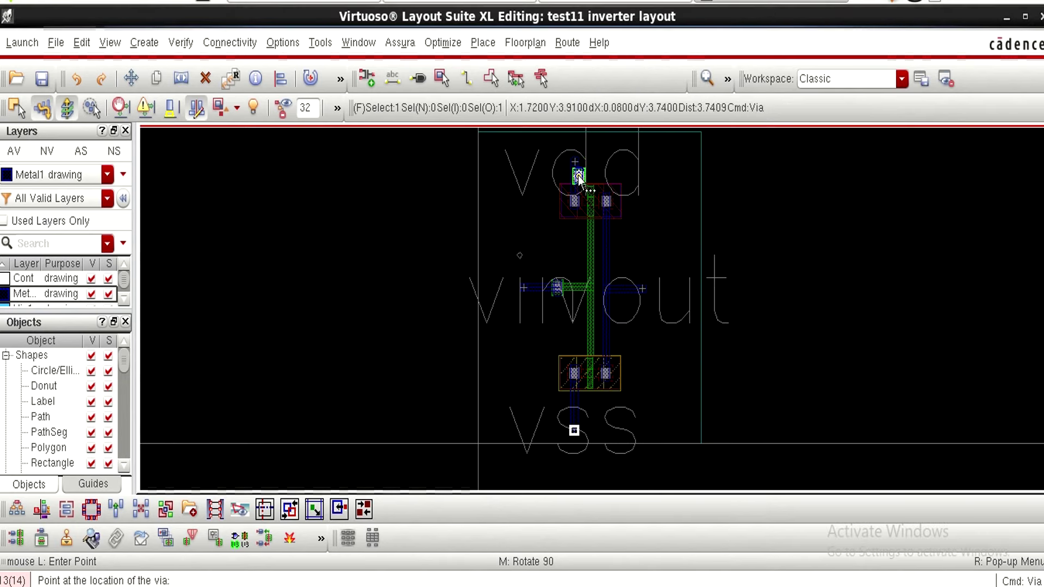
{"action": "left_click", "coordinate": [577, 174]}
{"action": "key", "text": "Escape"}
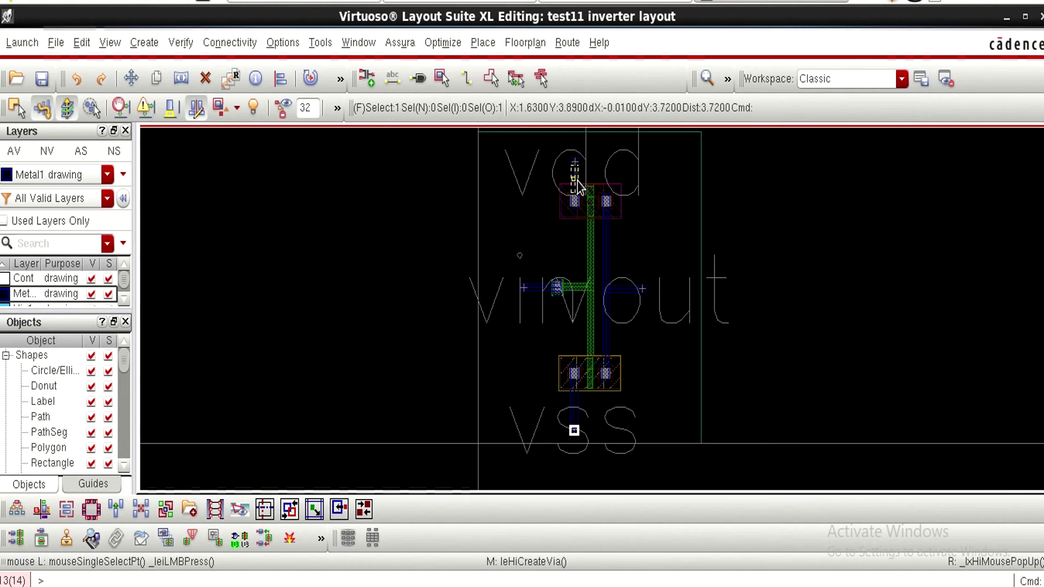
Examine the source and drain contacts of both transistors and look over the available Assura verification commands.
{"action": "scroll", "coordinate": [576, 185], "scroll_direction": "up", "scroll_amount": 2, "text": "ctrl"}
{"action": "left_click", "coordinate": [531, 244]}
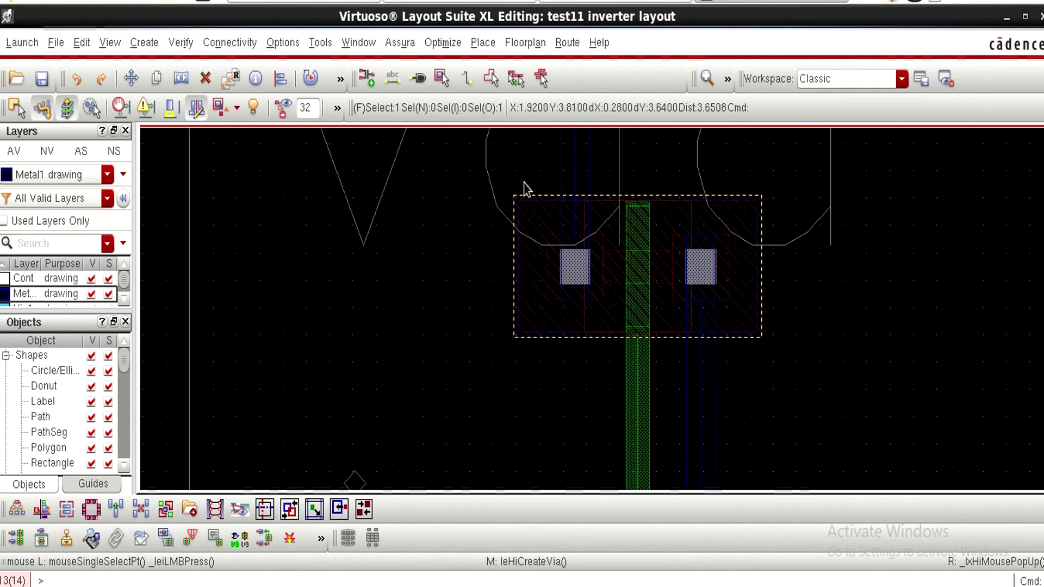
{"action": "scroll", "coordinate": [586, 226], "scroll_direction": "down", "scroll_amount": 2, "text": "ctrl"}
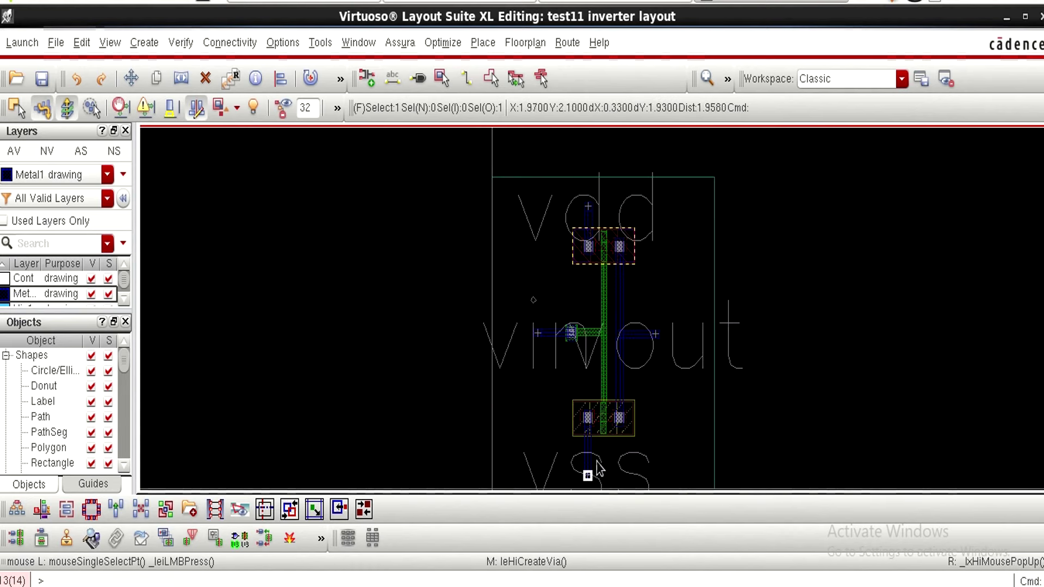
{"action": "left_click", "coordinate": [595, 427]}
{"action": "scroll", "coordinate": [616, 420], "scroll_direction": "up", "scroll_amount": 2, "text": "ctrl"}
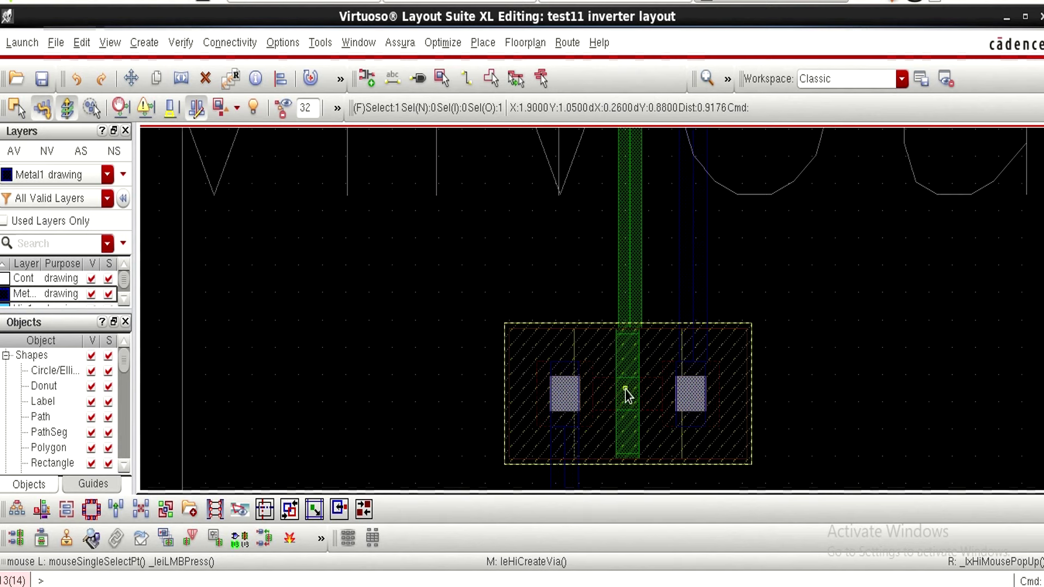
{"action": "scroll", "coordinate": [625, 392], "scroll_direction": "down", "scroll_amount": 1, "text": "ctrl"}
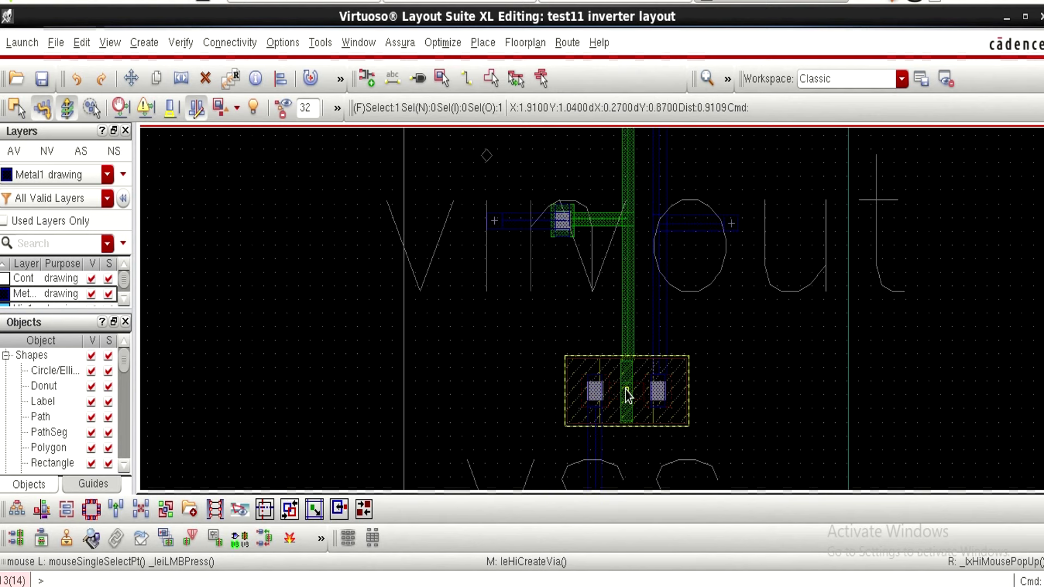
{"action": "left_click", "coordinate": [400, 43]}
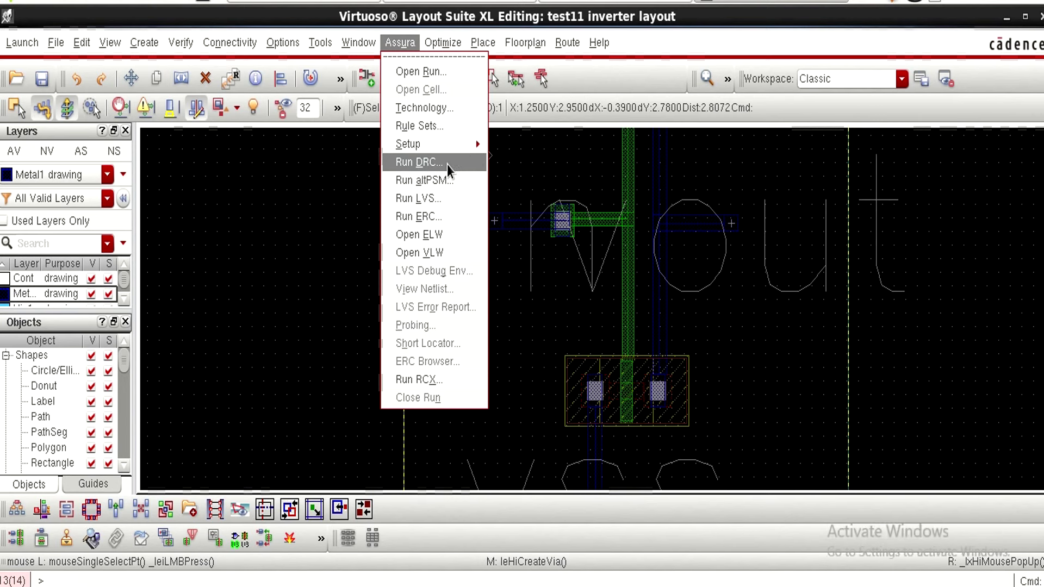
{"action": "left_click", "coordinate": [629, 360]}
Examine how the vertical Poly wire lines up with the gate of the lower transistor.
{"action": "scroll", "coordinate": [629, 360], "scroll_direction": "up", "scroll_amount": 2, "text": "ctrl"}
{"action": "scroll", "coordinate": [620, 370], "scroll_direction": "up", "scroll_amount": 3, "text": "ctrl"}
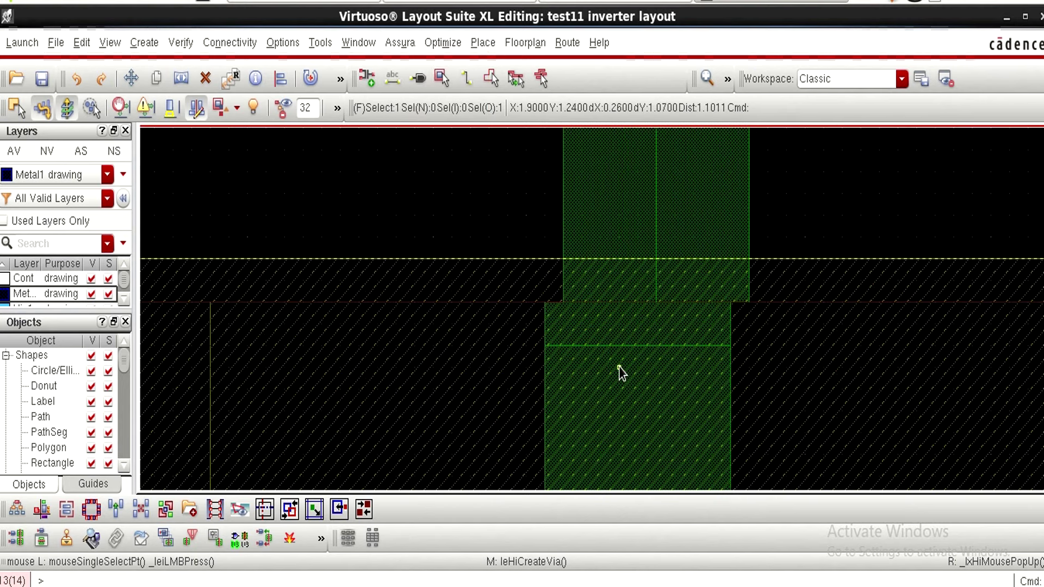
{"action": "scroll", "coordinate": [627, 312], "scroll_direction": "down", "scroll_amount": 1, "text": "ctrl"}
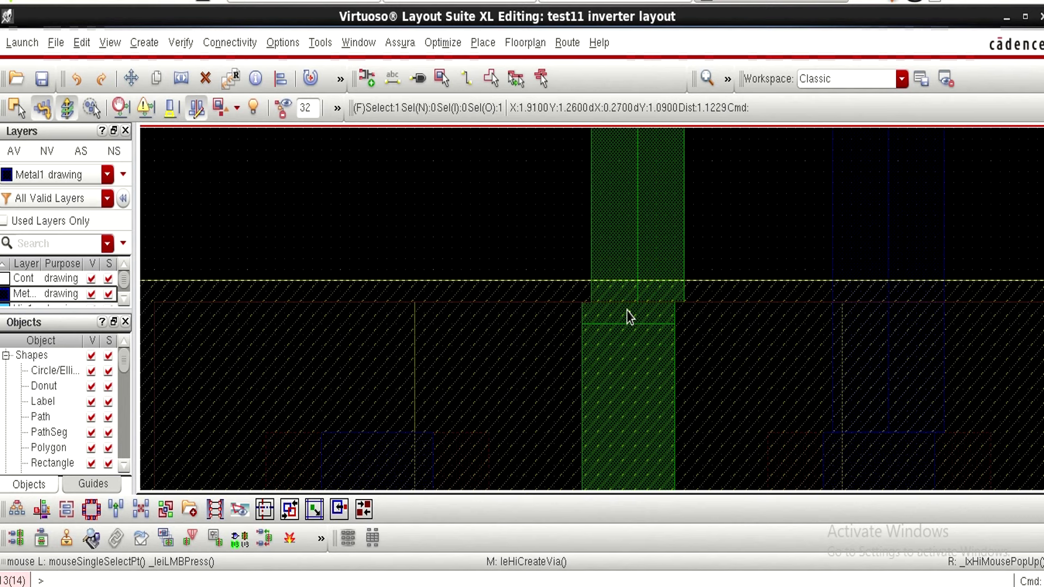
{"action": "scroll", "coordinate": [628, 312], "scroll_direction": "down", "scroll_amount": 1, "text": "ctrl"}
{"action": "left_click", "coordinate": [635, 276]}
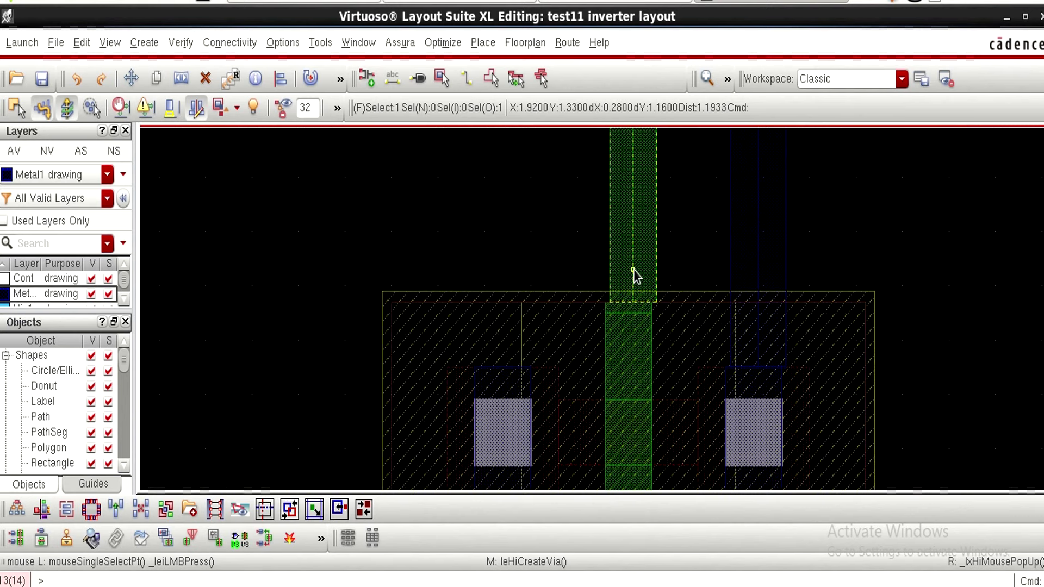
{"action": "scroll", "coordinate": [636, 276], "scroll_direction": "down", "scroll_amount": 1, "text": "ctrl"}
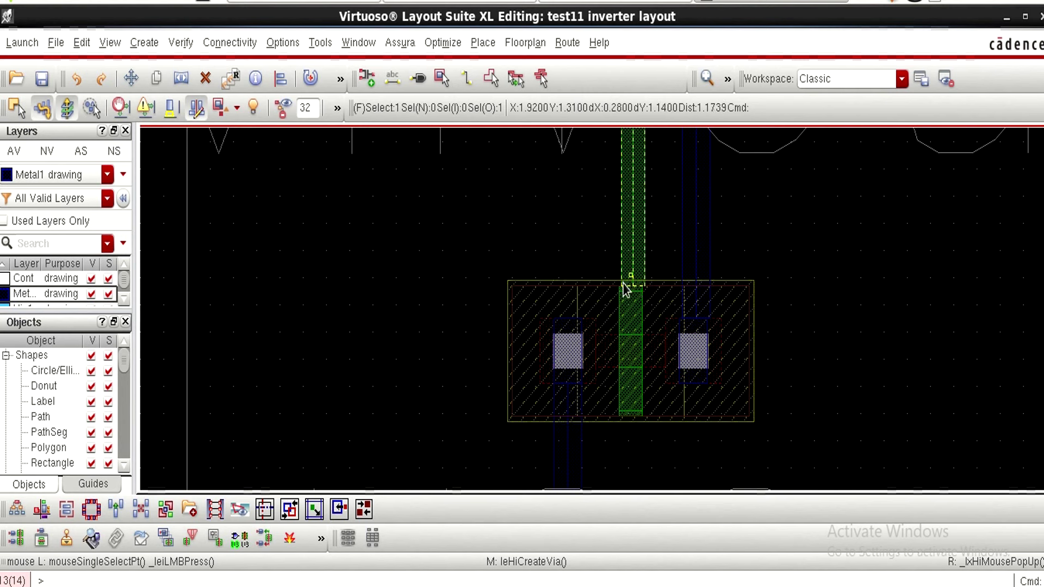
{"action": "key", "text": "p"}
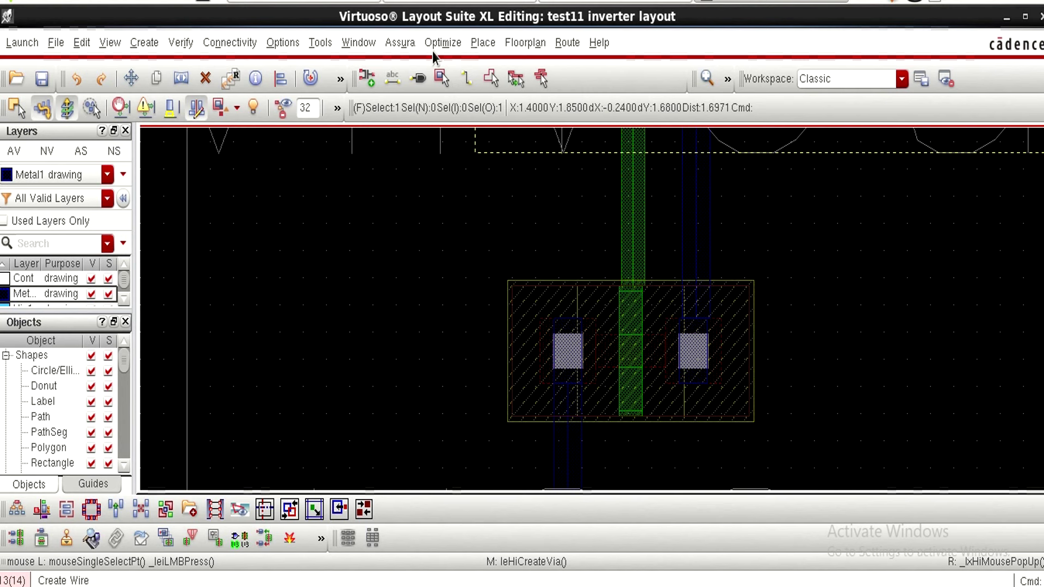
Look through the Assura DRC, LVS, ERC and RCX run commands and review the complete inverter layout.
{"action": "left_click", "coordinate": [391, 43]}
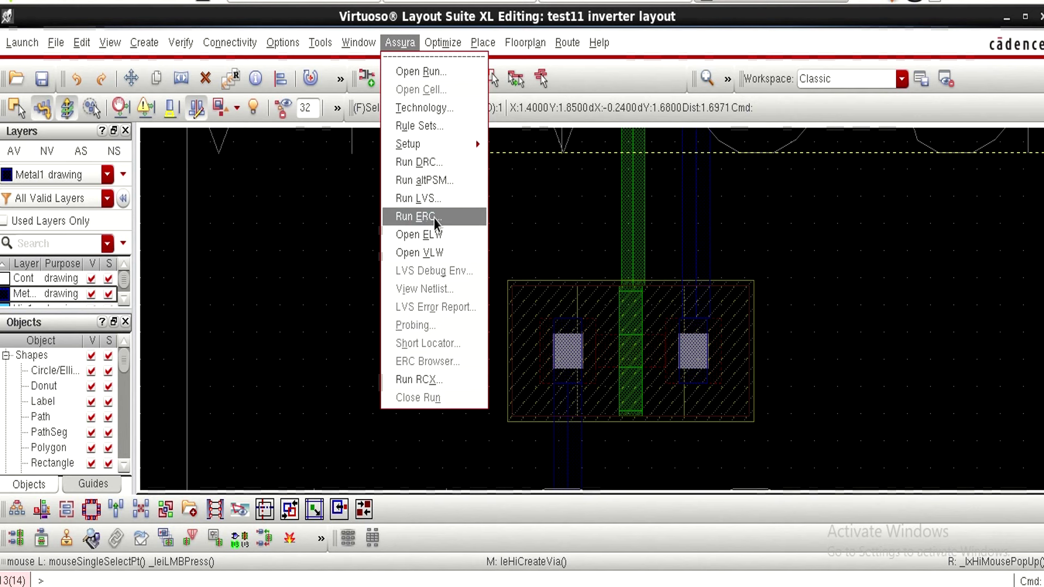
{"action": "left_click", "coordinate": [570, 208]}
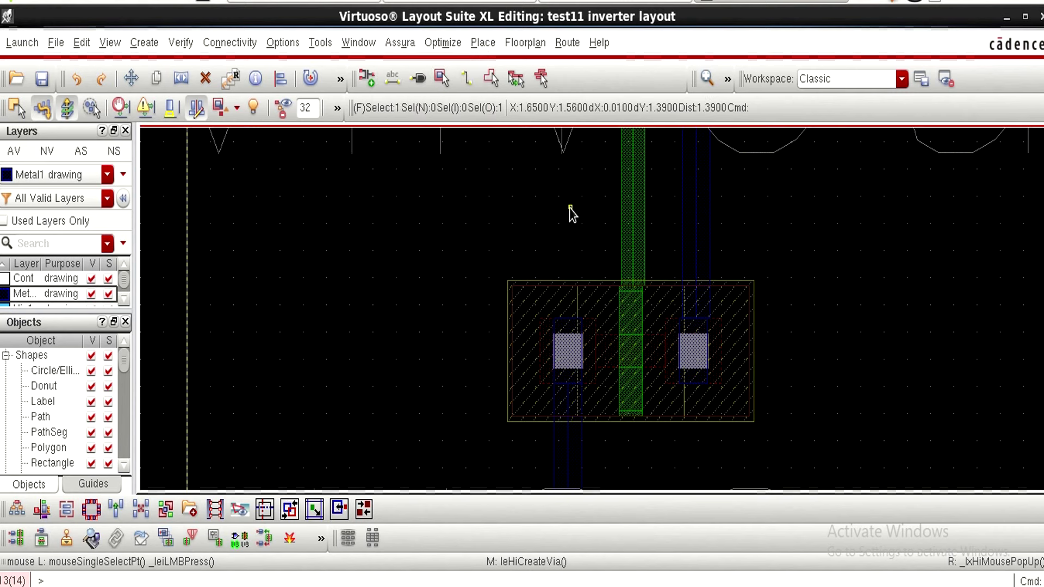
{"action": "scroll", "coordinate": [570, 210], "scroll_direction": "down", "scroll_amount": 1, "text": "ctrl"}
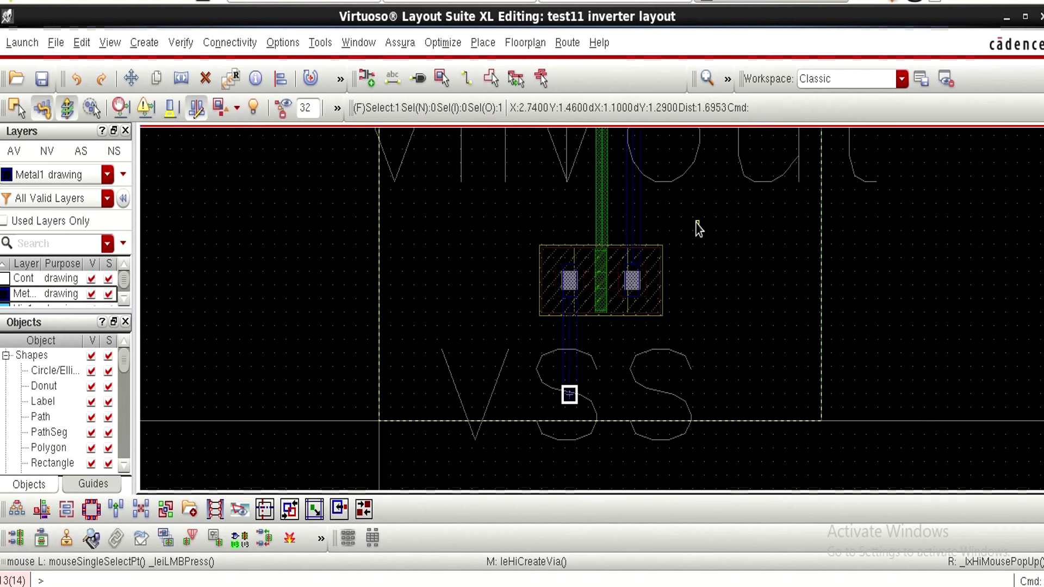
{"action": "scroll", "coordinate": [699, 228], "scroll_direction": "down", "scroll_amount": 1, "text": "ctrl"}
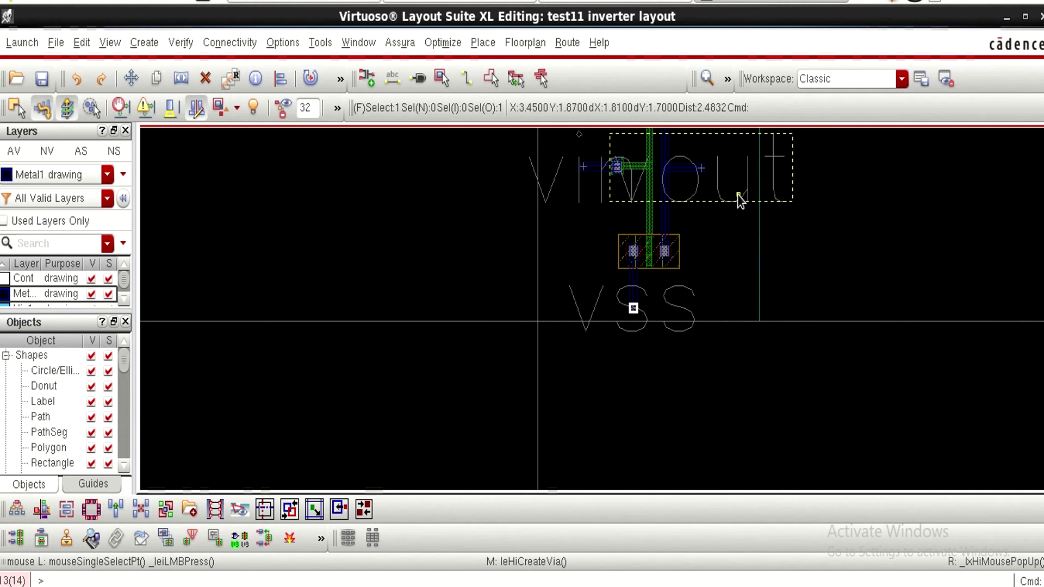
{"action": "key", "text": "f"}
{"action": "scroll", "coordinate": [642, 266], "scroll_direction": "up", "scroll_amount": 1, "text": "ctrl"}
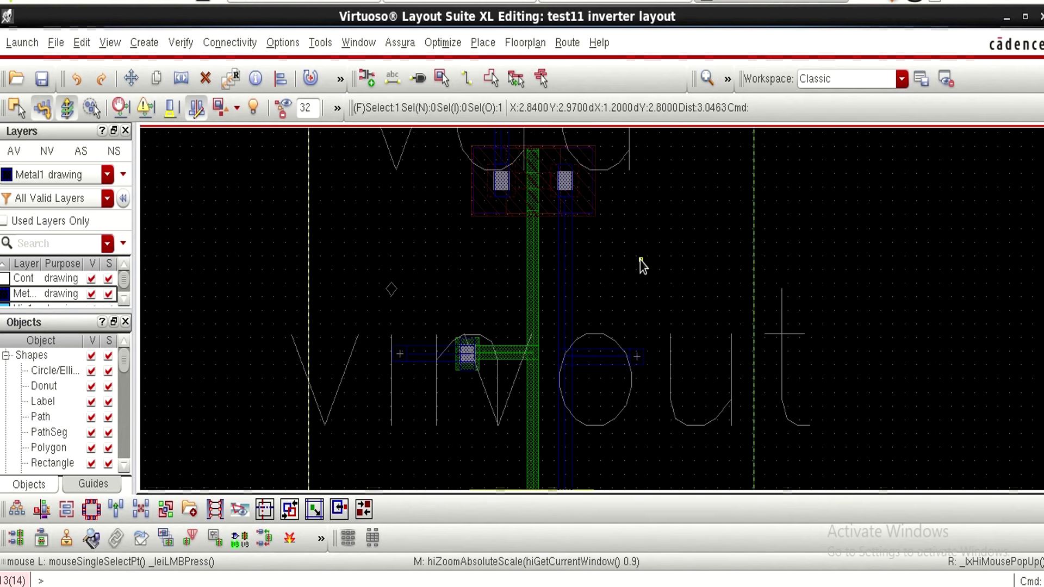